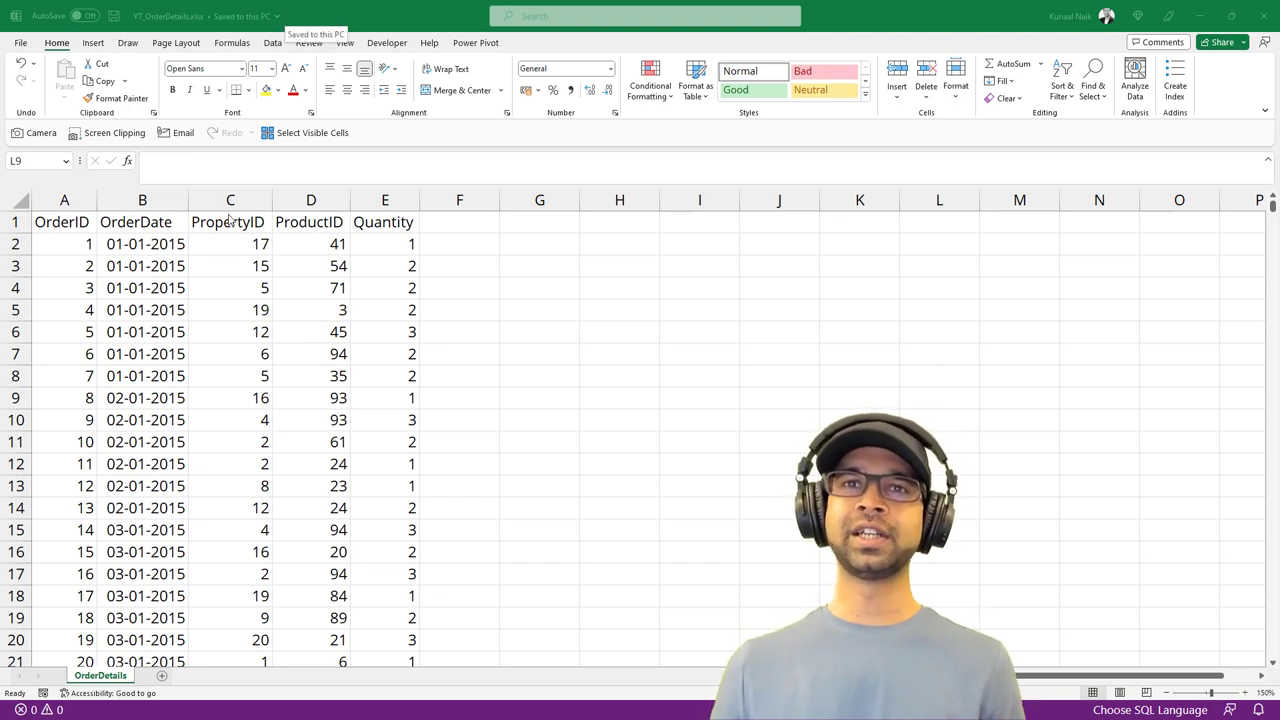
# Inspect the order data columns: OrderID, OrderDate, PropertyID, ProductID and Quantity
pyautogui.click(140, 285)
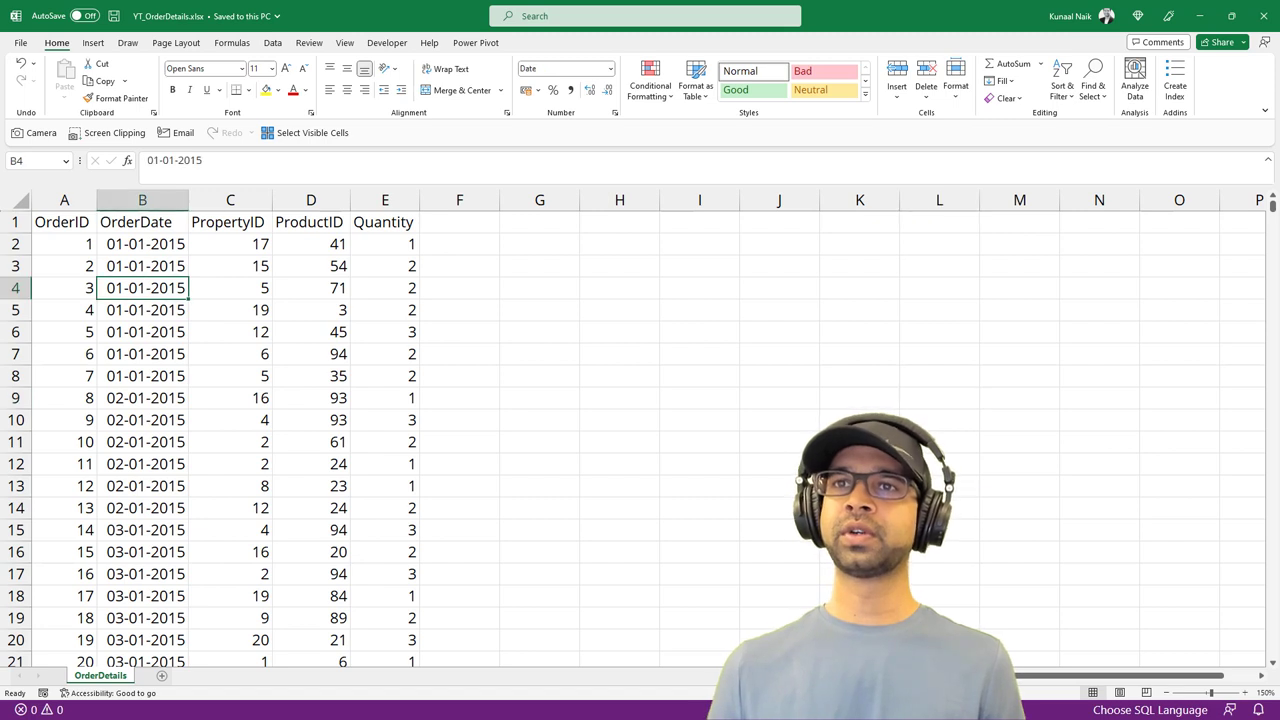
pyautogui.click(64, 224)
pyautogui.click(133, 226)
pyautogui.click(246, 225)
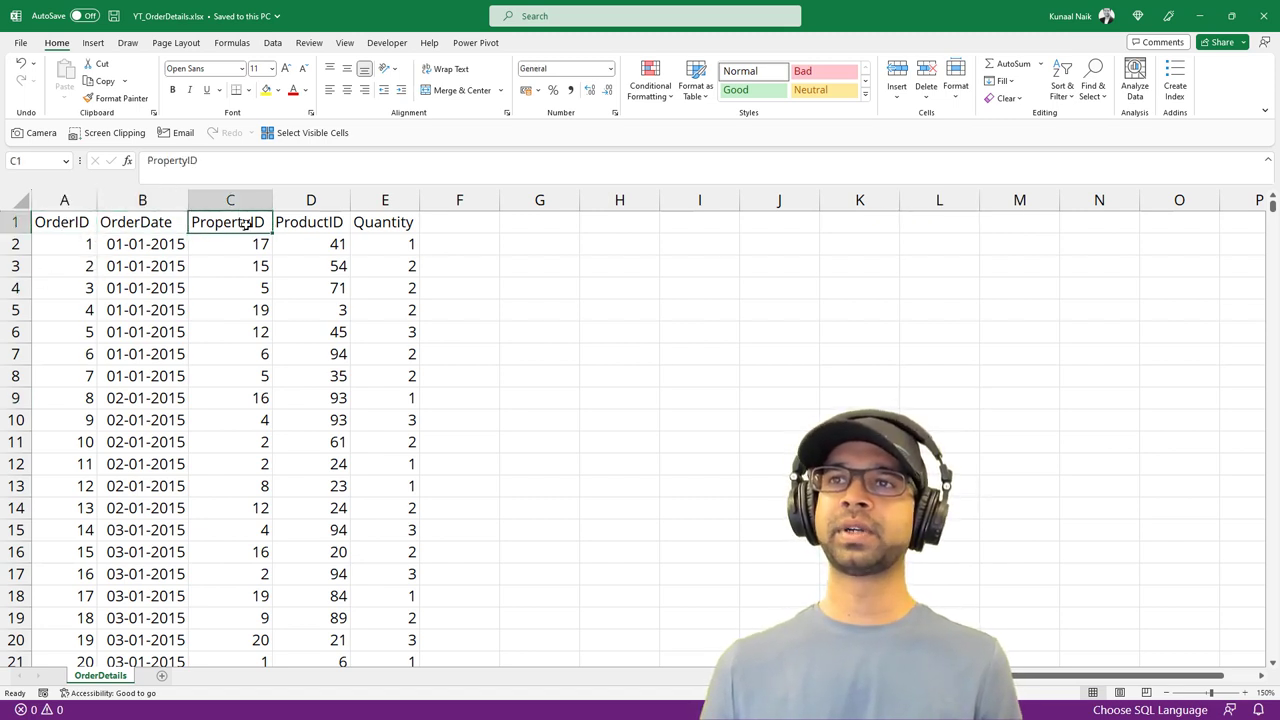
pyautogui.click(307, 225)
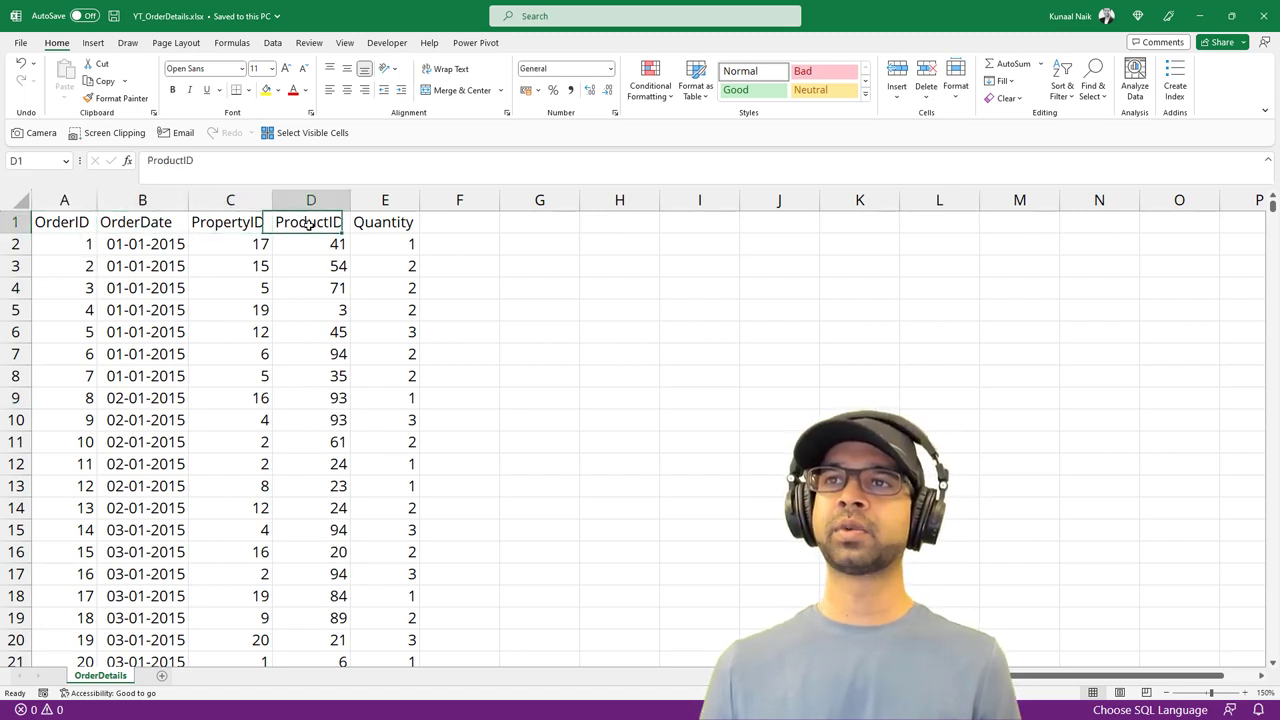
pyautogui.click(395, 222)
# Insert a PivotTable from the order data range onto a new sheet
pyautogui.click(250, 288)
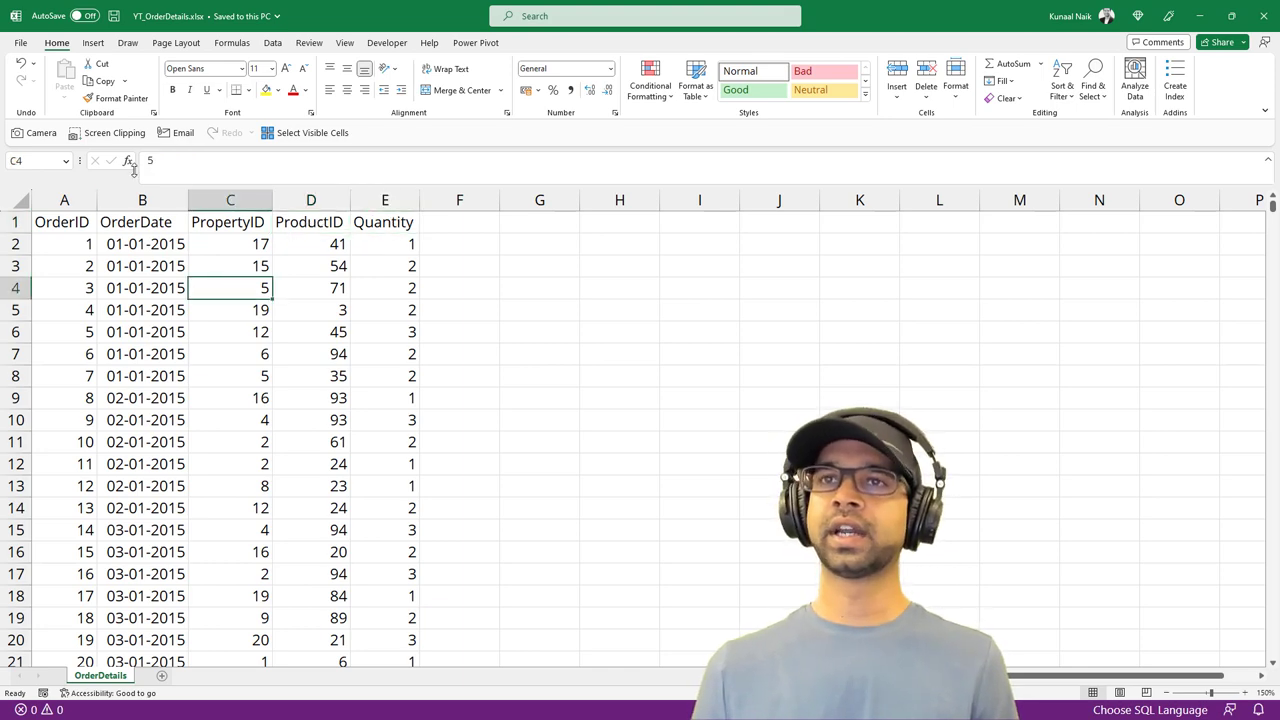
pyautogui.click(93, 43)
pyautogui.click(32, 80)
pyautogui.click(70, 117)
pyautogui.click(729, 448)
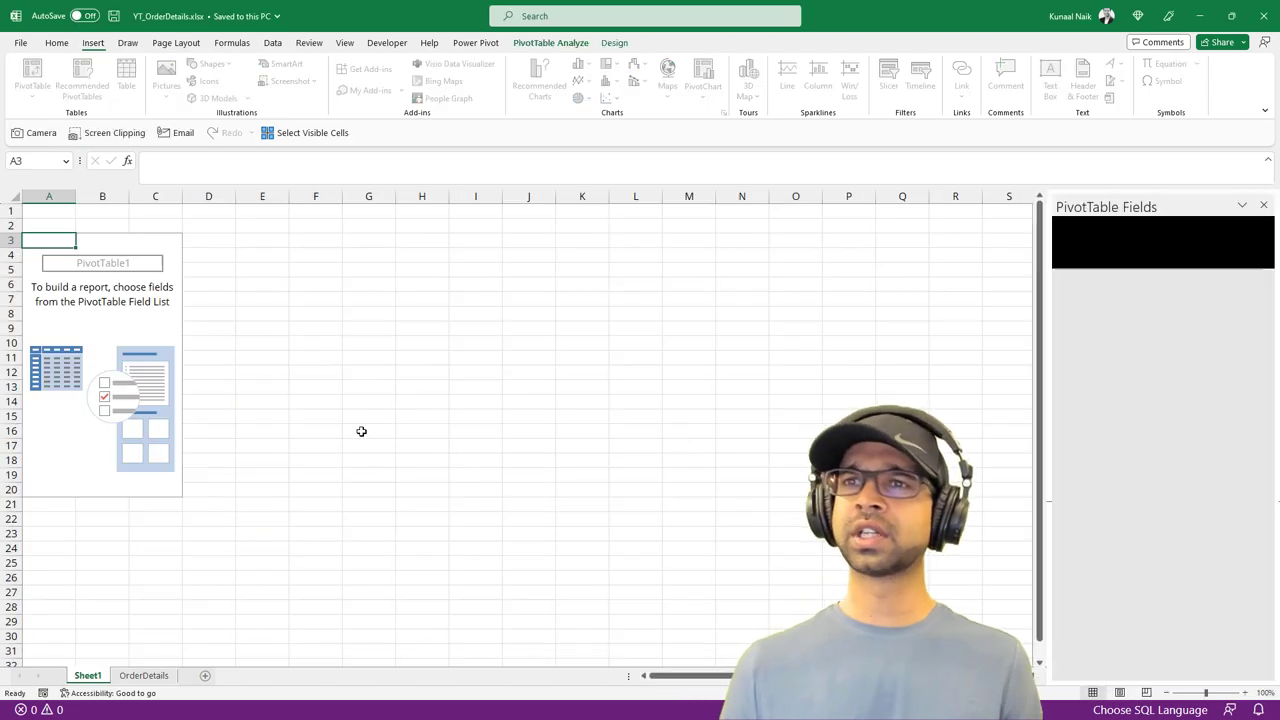
pyautogui.doubleClick(1243, 692)
pyautogui.moveTo(1090, 296)
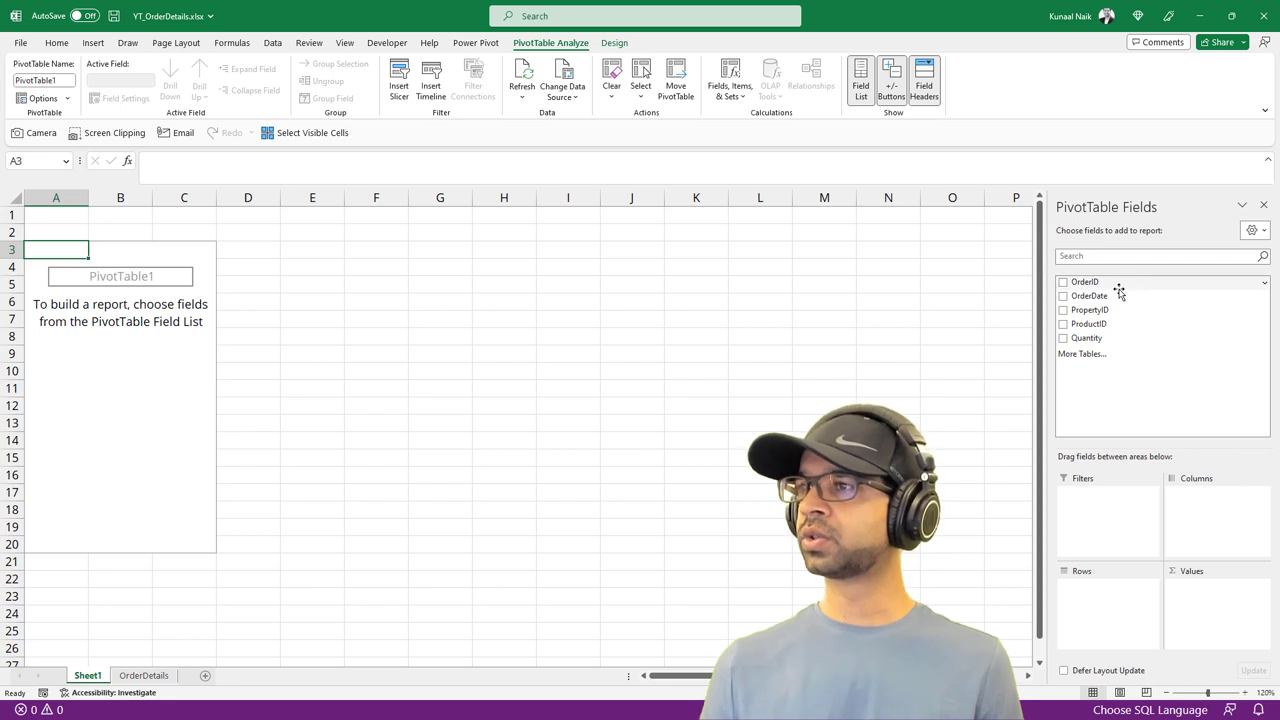
# Put OrderDate in the pivot rows, expand years and quarters, then ungroup the dates
pyautogui.moveTo(1119, 292); pyautogui.dragTo(1104, 602)
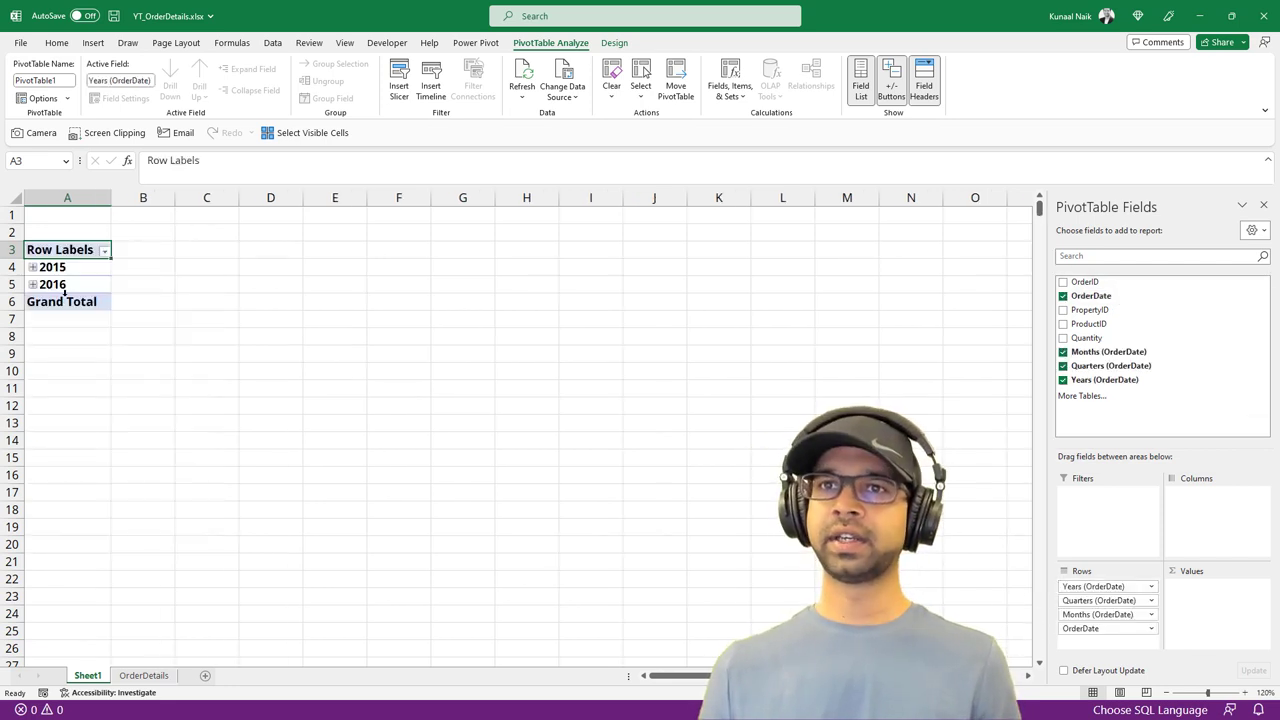
pyautogui.click(32, 267)
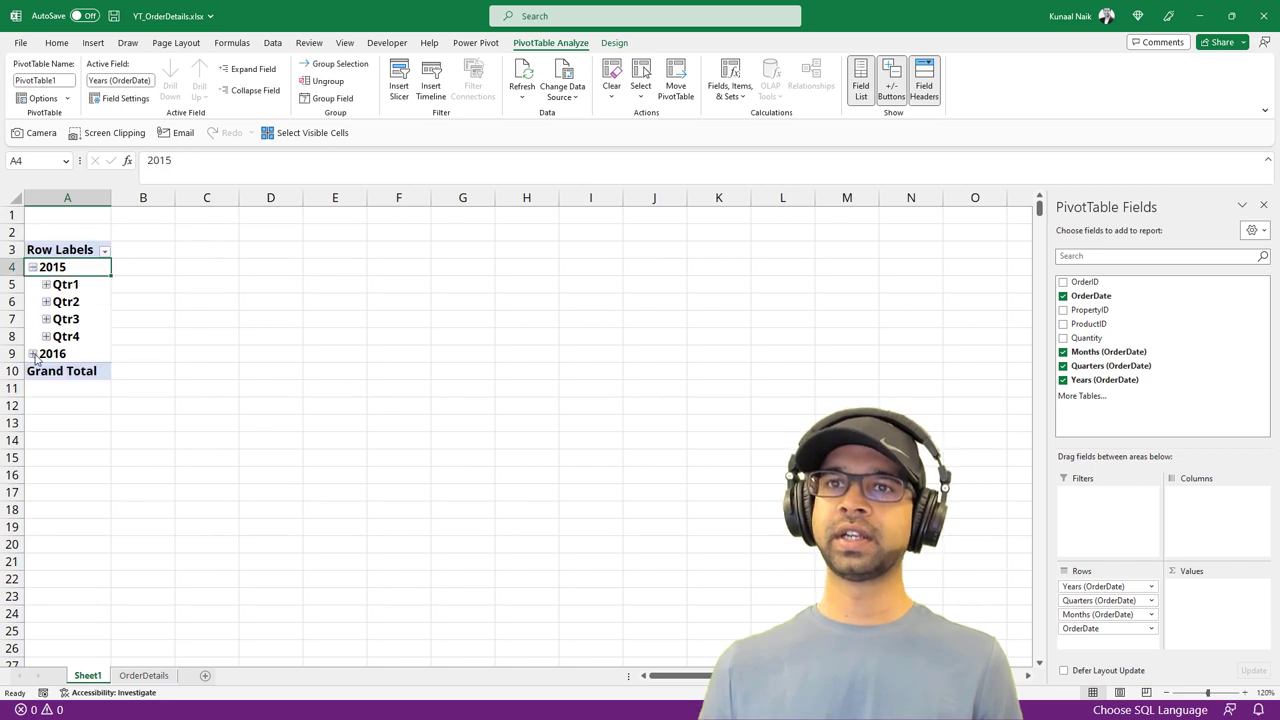
pyautogui.click(32, 354)
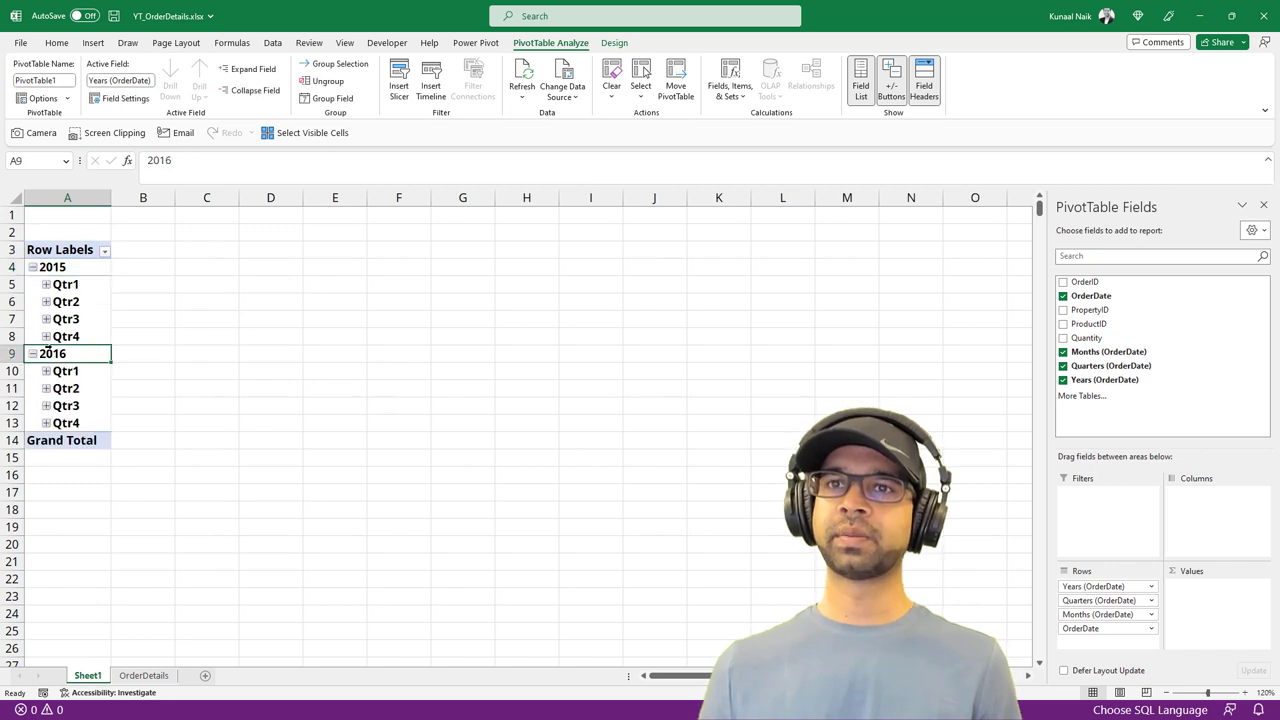
pyautogui.click(70, 268)
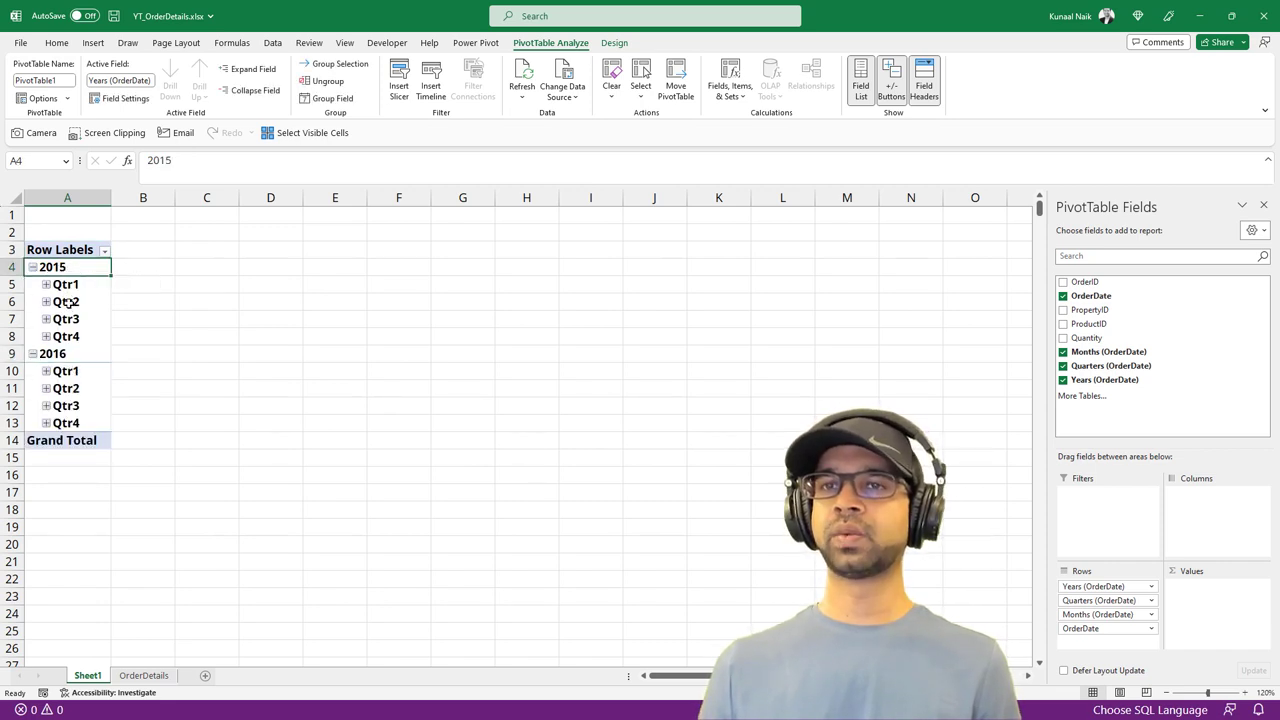
pyautogui.click(45, 284)
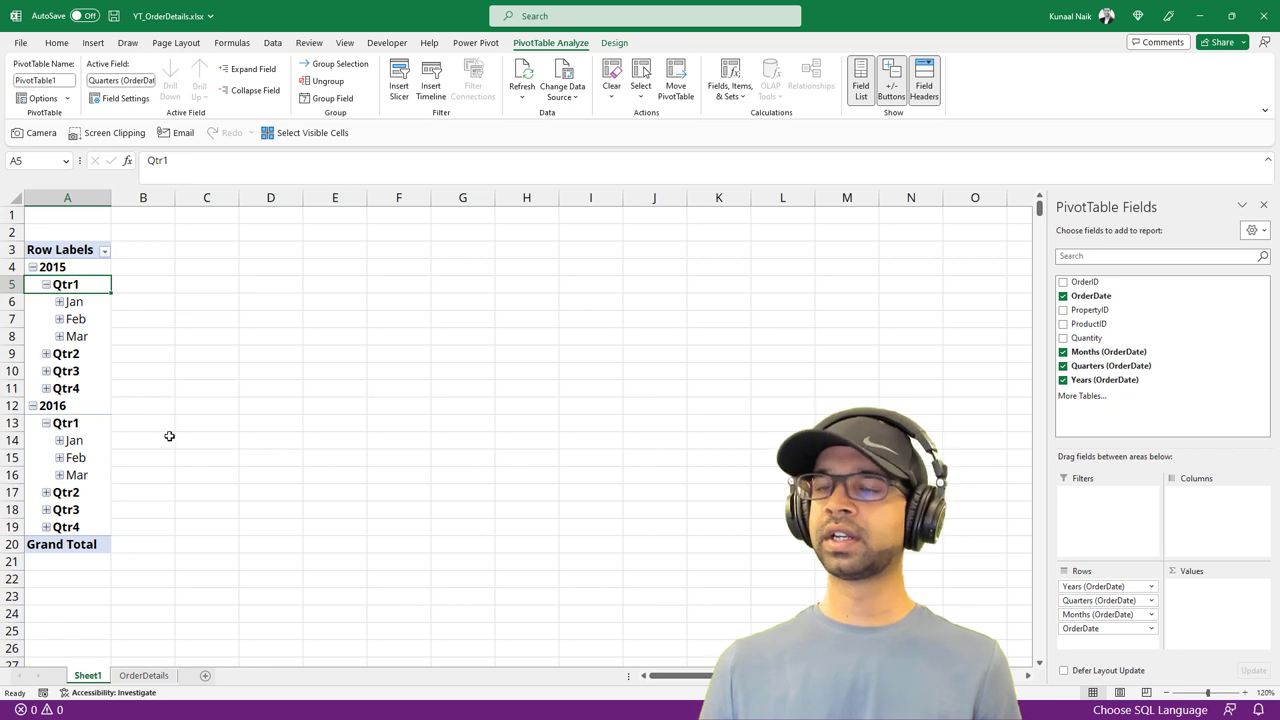
pyautogui.rightClick(85, 337)
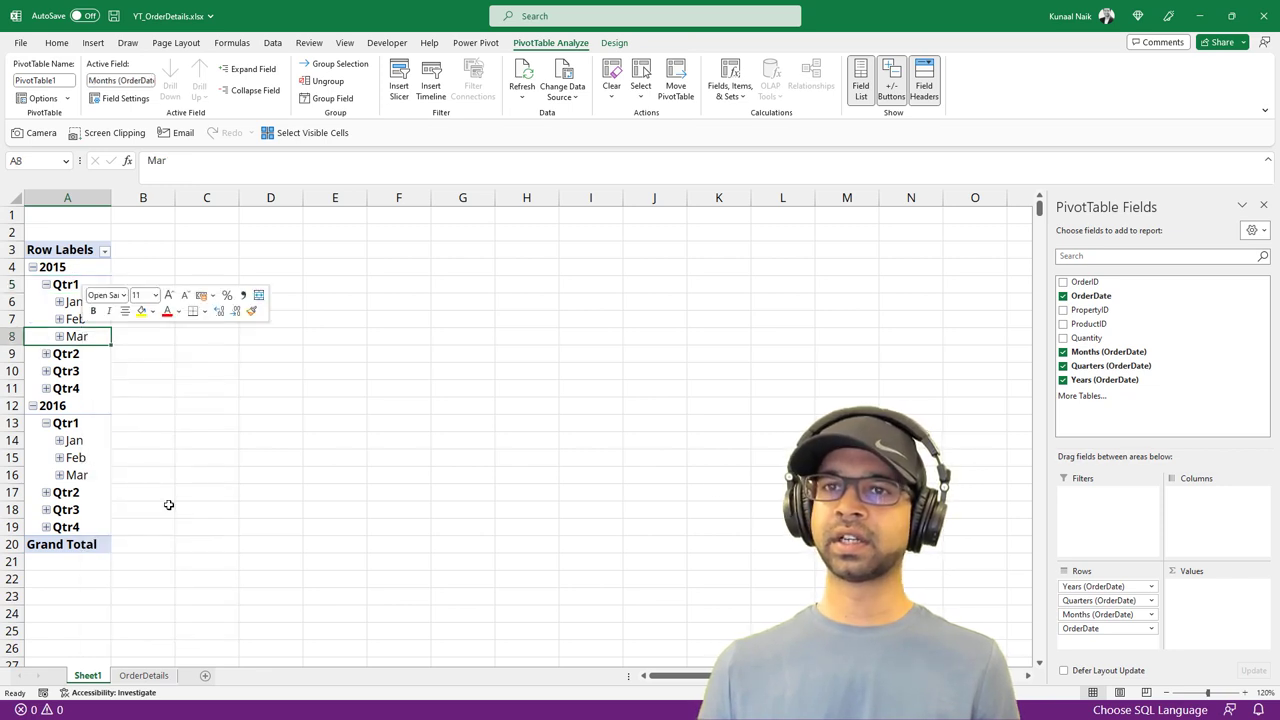
pyautogui.click(110, 523)
pyautogui.rightClick(48, 317)
# Group the pivot's order dates by Years and Months
pyautogui.click(125, 488)
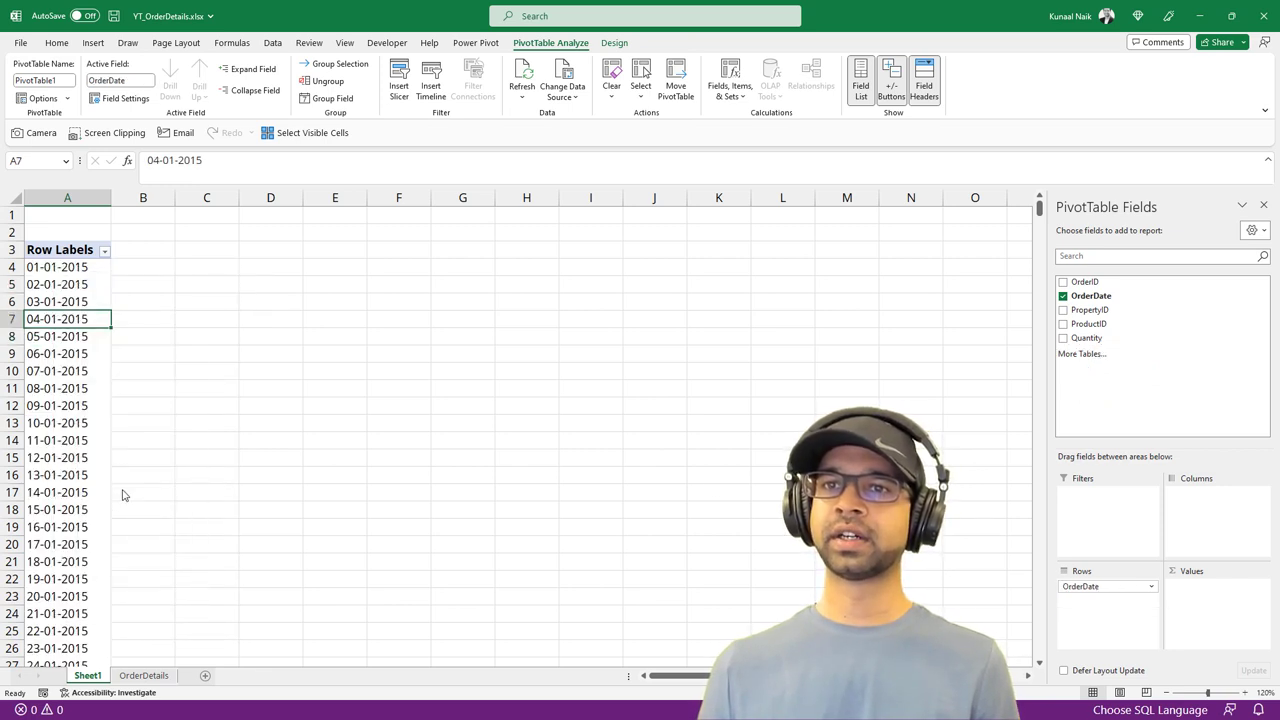
pyautogui.moveTo(108, 388); pyautogui.dragTo(217, 280)
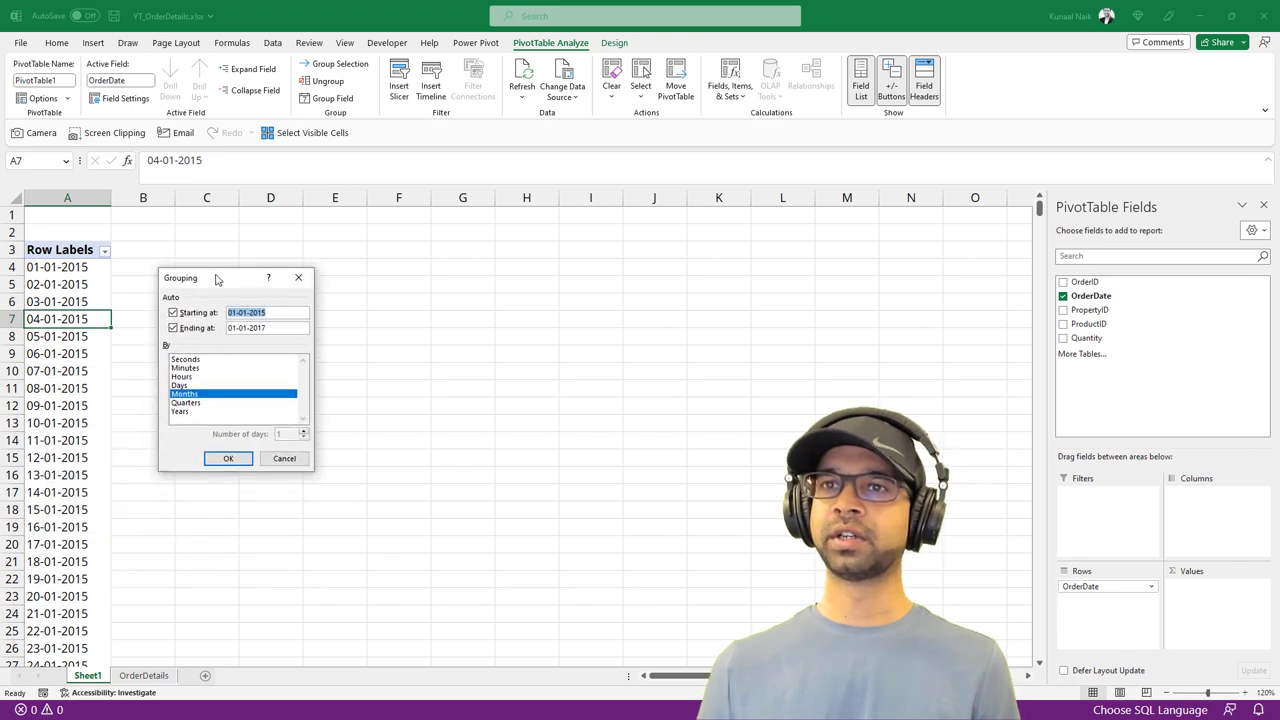
pyautogui.click(185, 412)
pyautogui.click(228, 458)
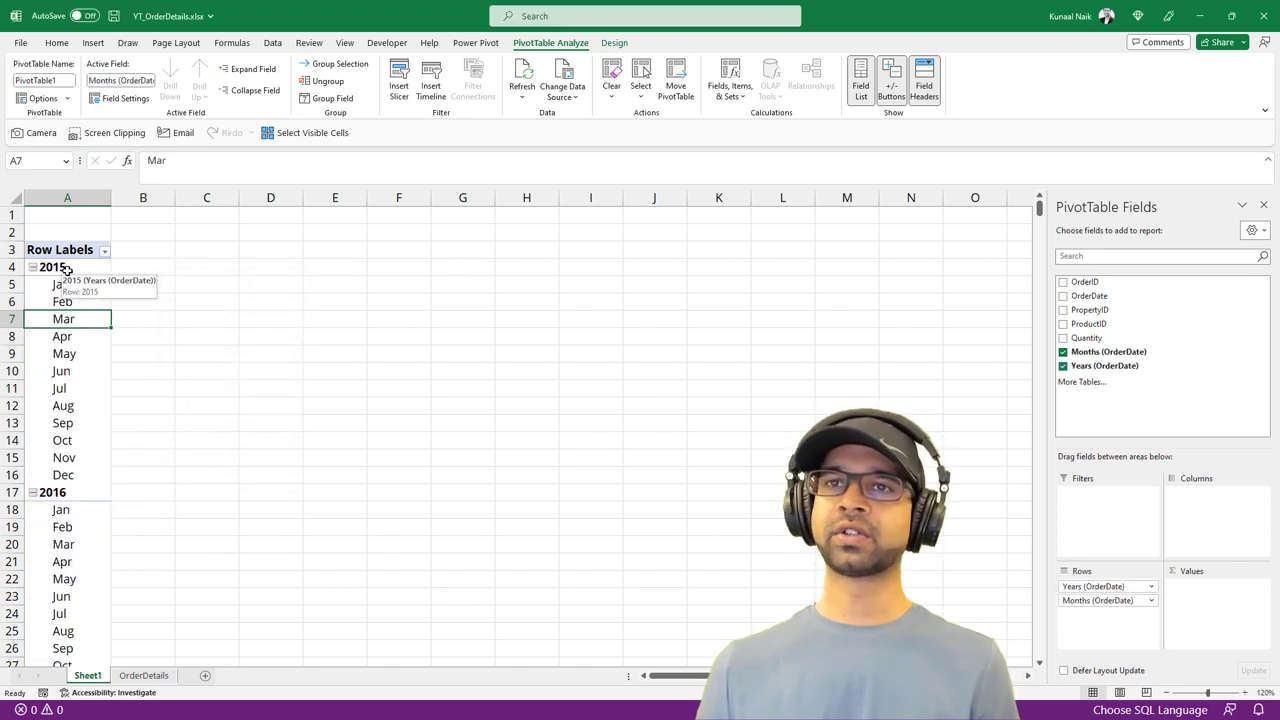
# Sum Quantity in the pivot values (5015 for 2015, 5081 for 2016) and collapse the ribbon
pyautogui.moveTo(66, 270); pyautogui.dragTo(70, 475)
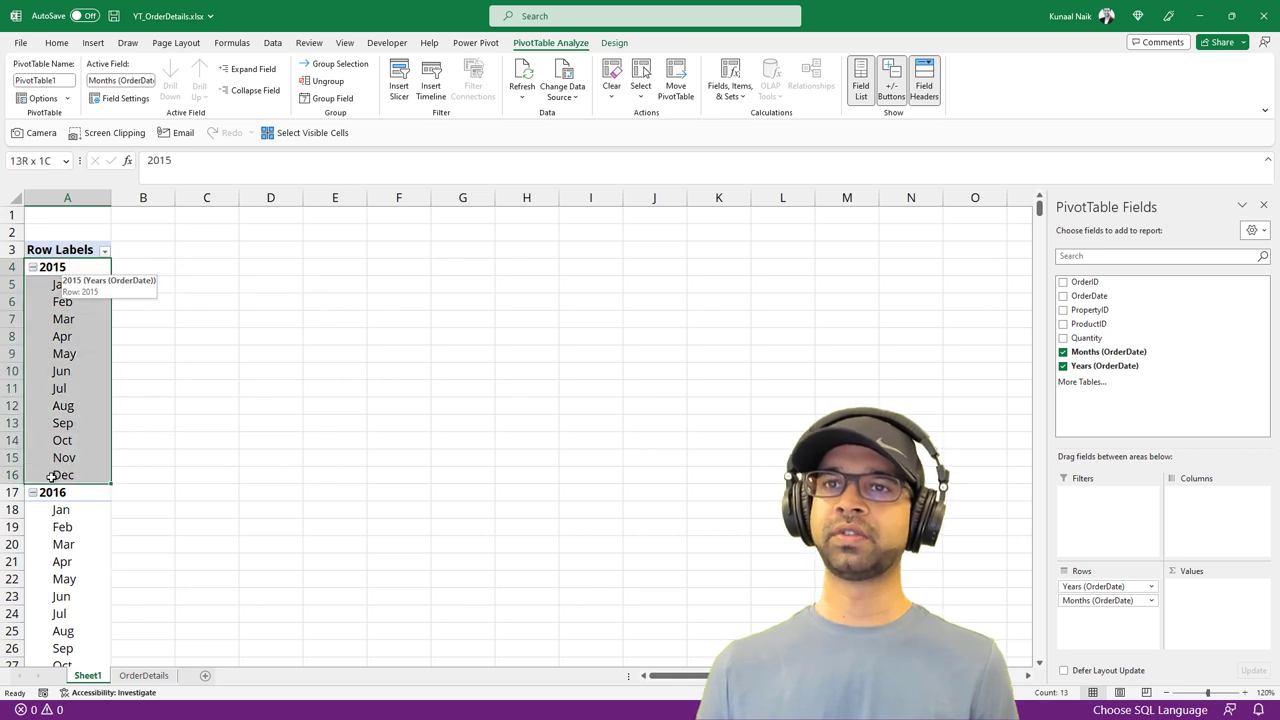
pyautogui.click(76, 422)
pyautogui.scroll(-2, 62, 380)
pyautogui.click(83, 479)
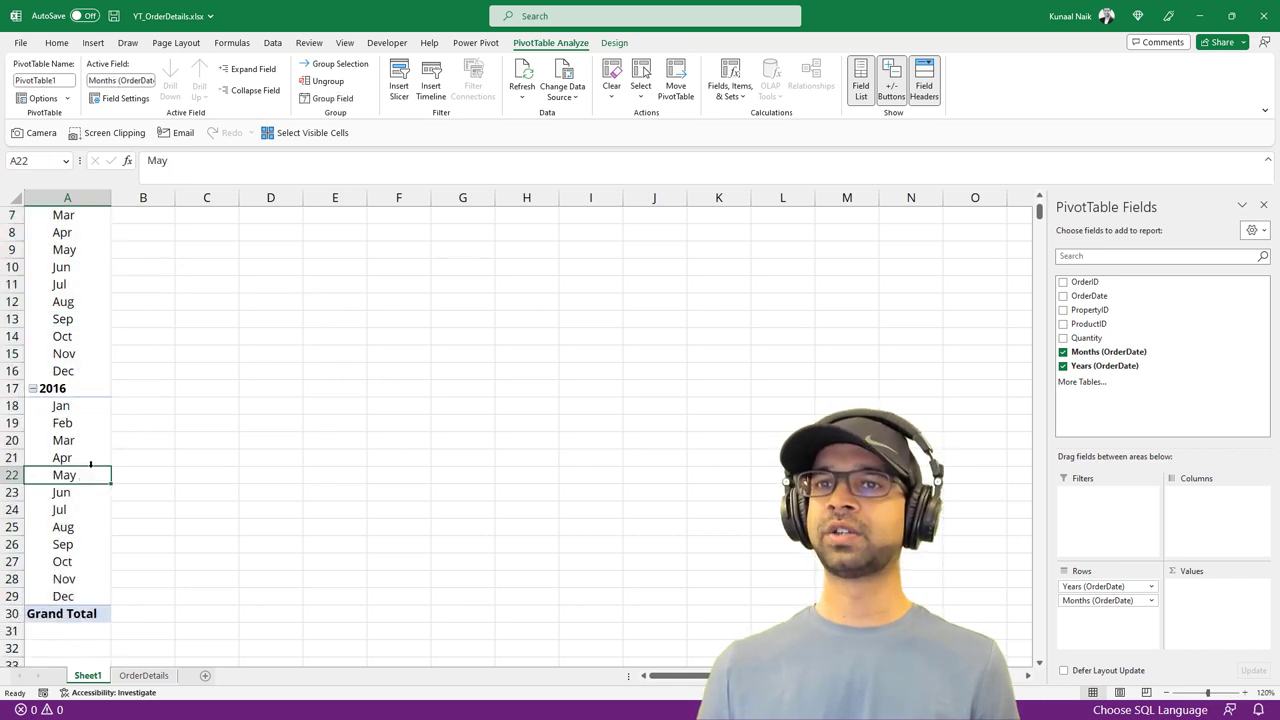
pyautogui.scroll(2, 83, 479)
pyautogui.moveTo(1086, 338); pyautogui.dragTo(1190, 598)
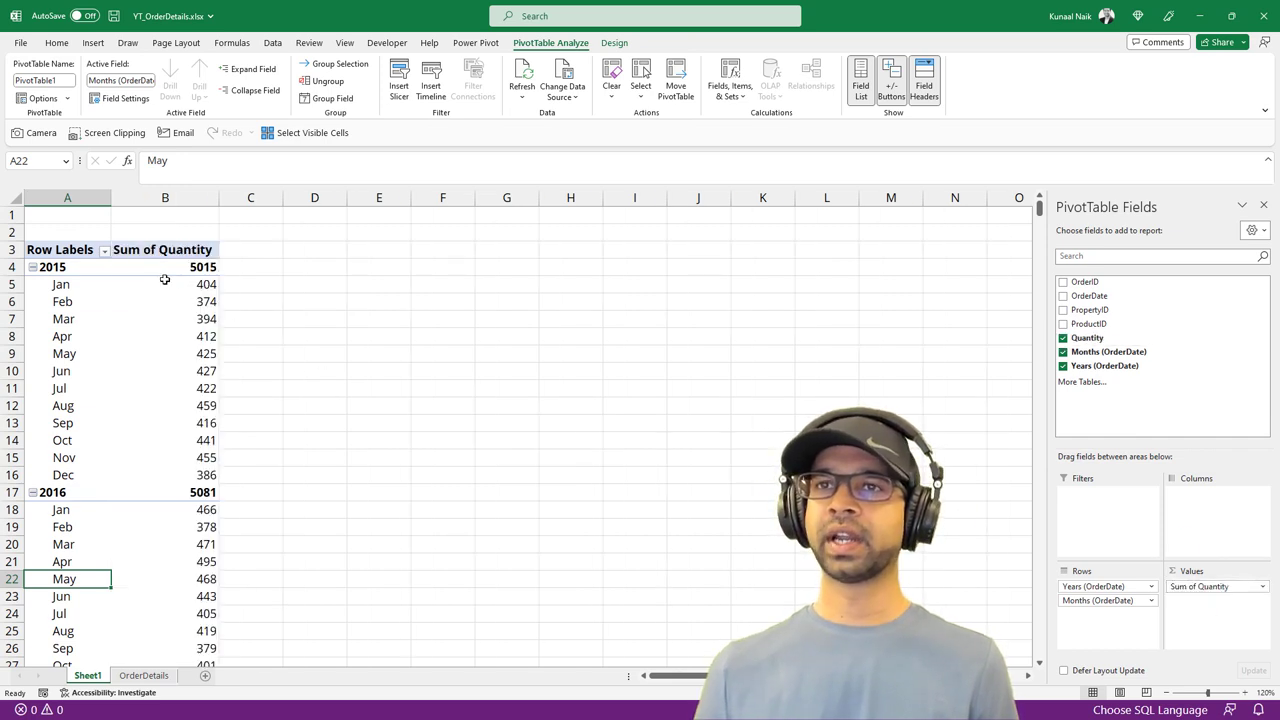
pyautogui.scroll(-1, 143, 334)
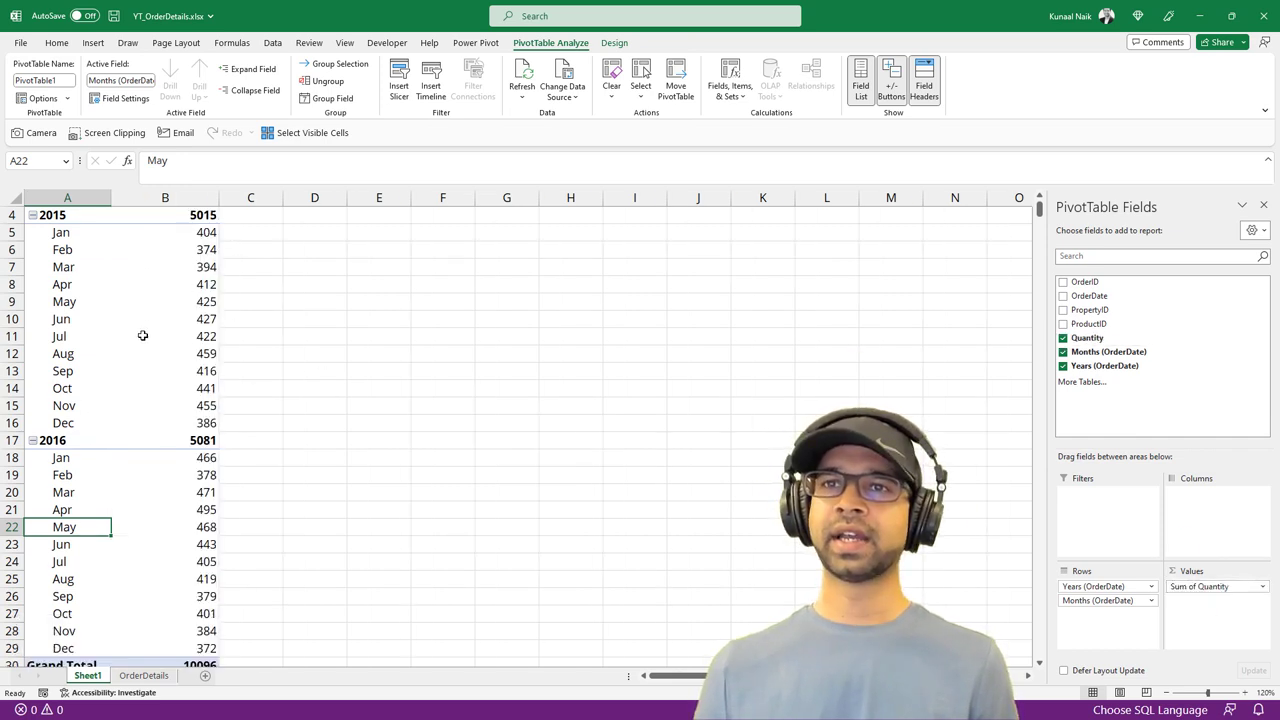
pyautogui.scroll(1, 151, 410)
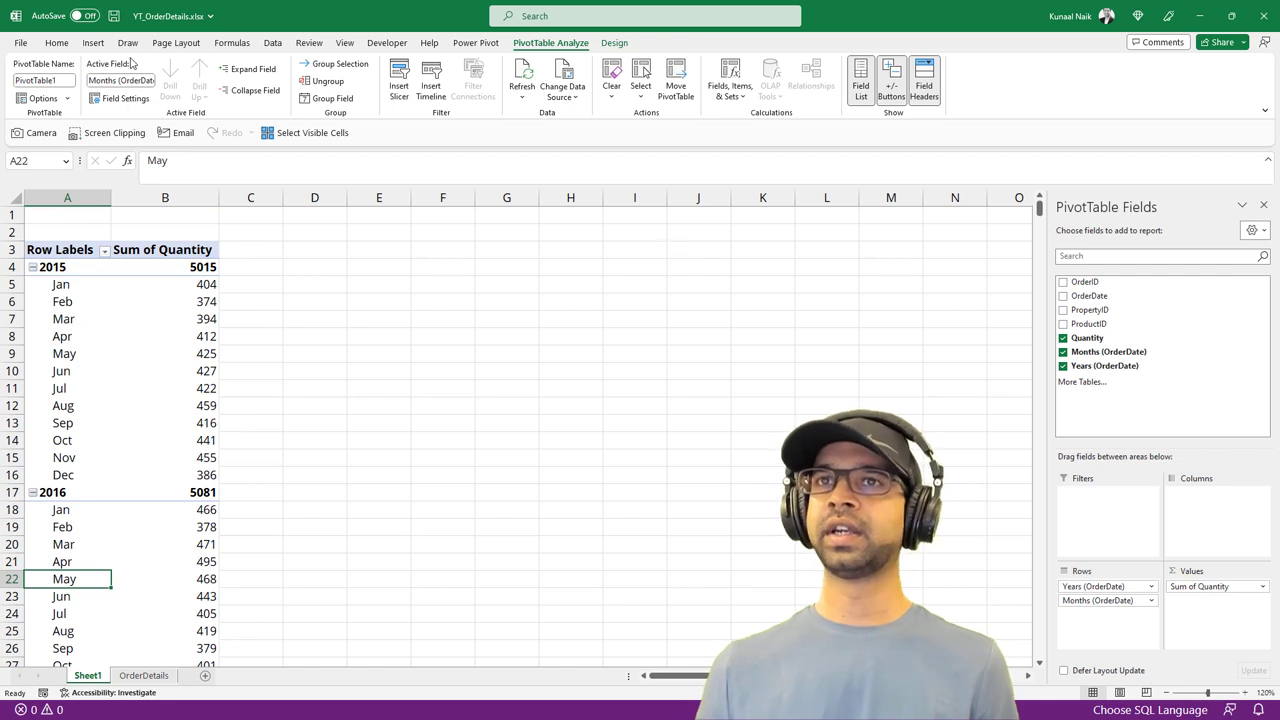
pyautogui.click(57, 43)
pyautogui.doubleClick(58, 45)
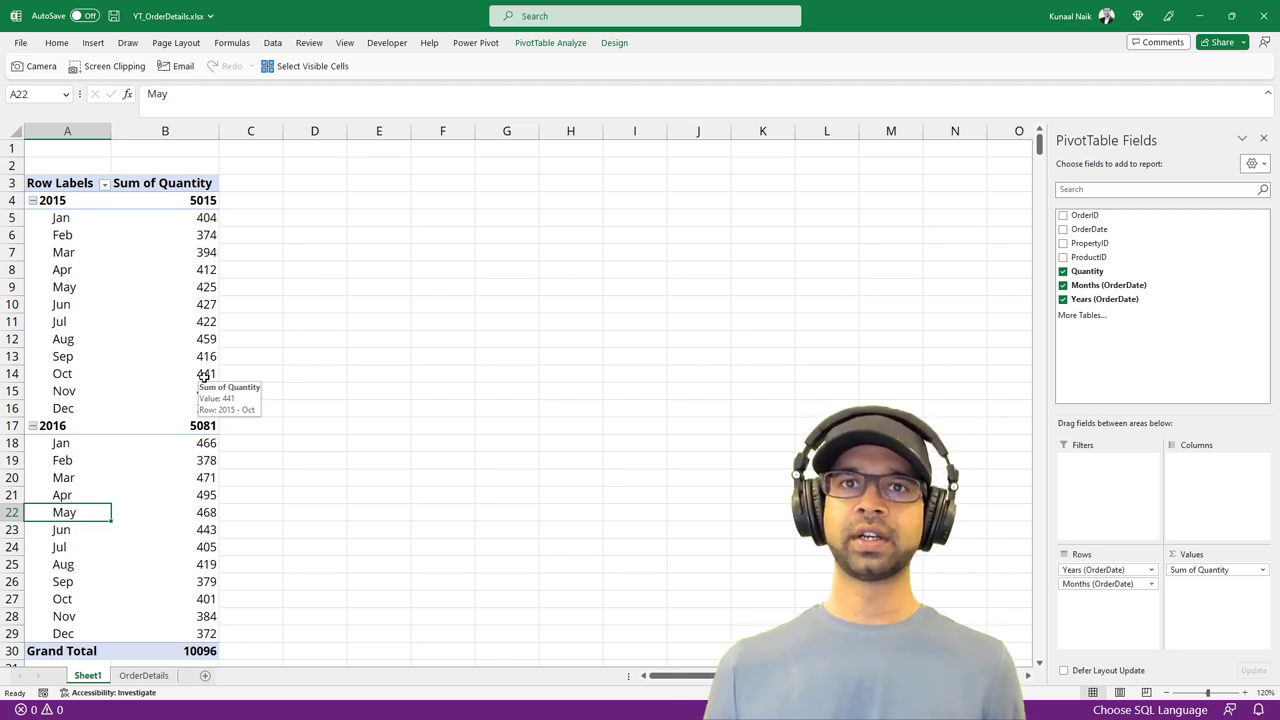
# Insert a 2-D line PivotChart and move it up beside the pivot table
pyautogui.click(93, 43)
pyautogui.click(582, 80)
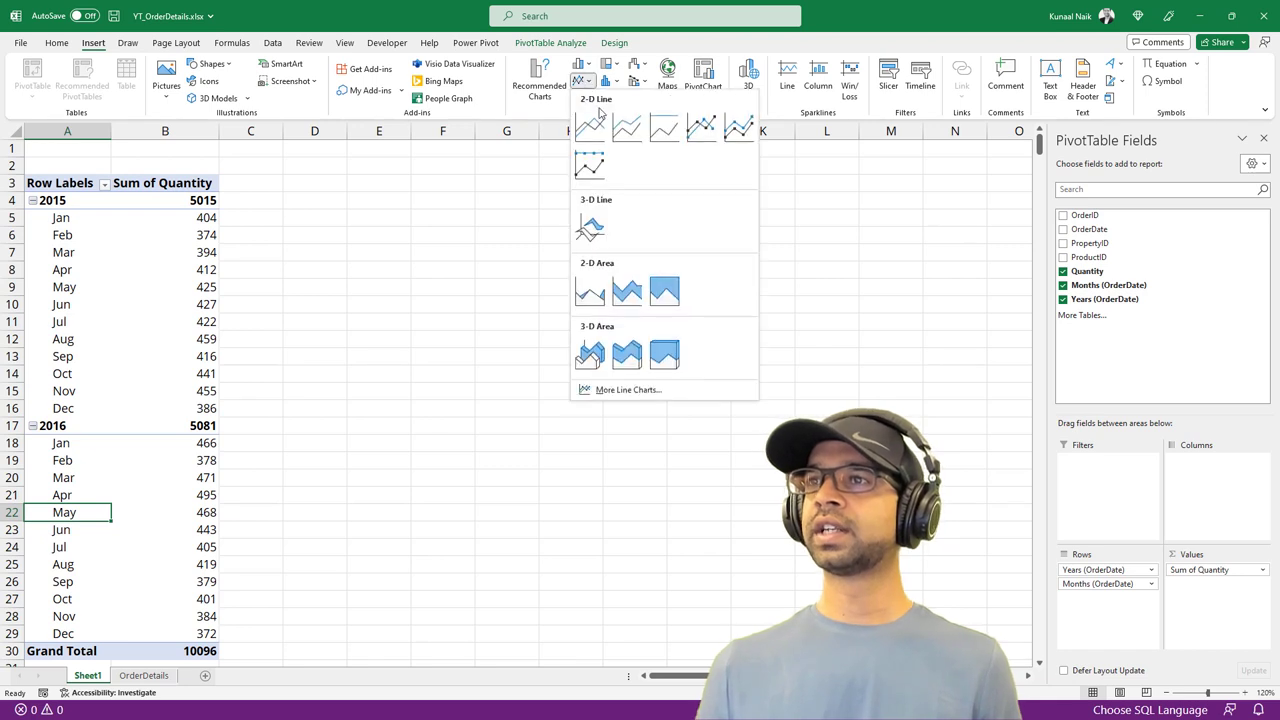
pyautogui.click(592, 125)
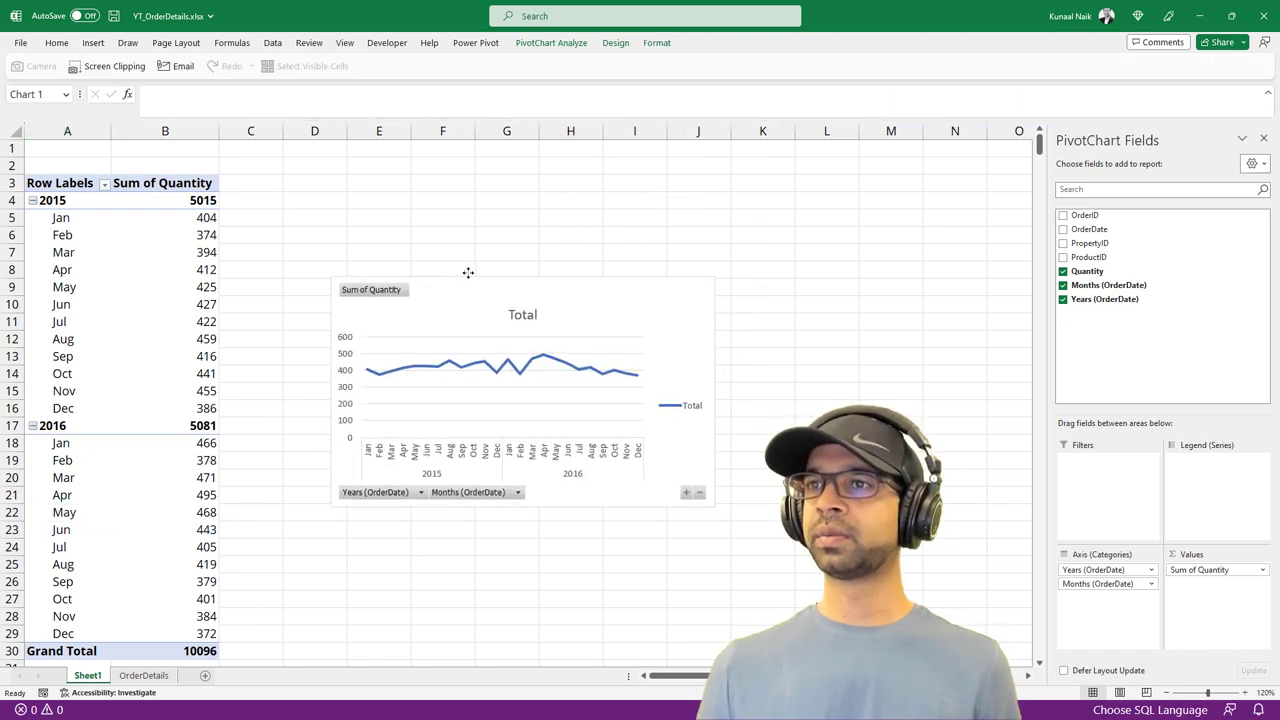
pyautogui.moveTo(481, 305); pyautogui.dragTo(472, 246)
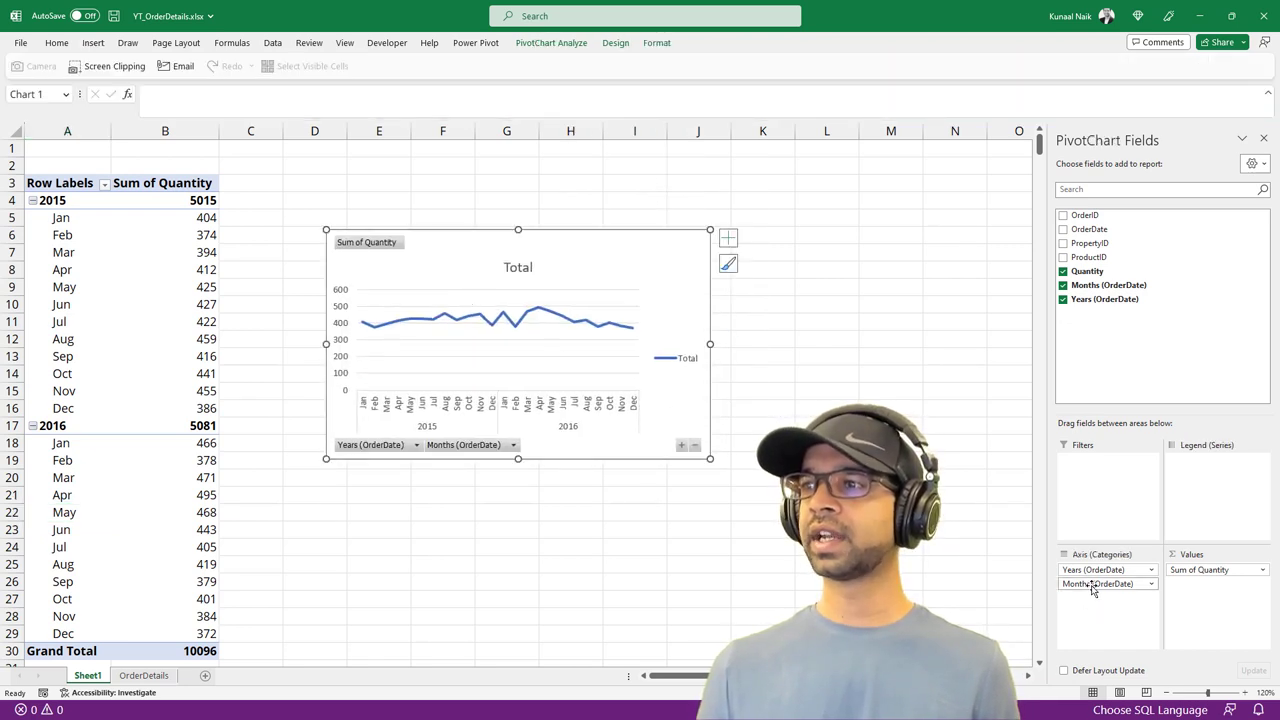
# Make Years (OrderDate) the chart's legend series so 2015 and 2016 are separate lines
pyautogui.moveTo(1092, 586); pyautogui.dragTo(1205, 492)
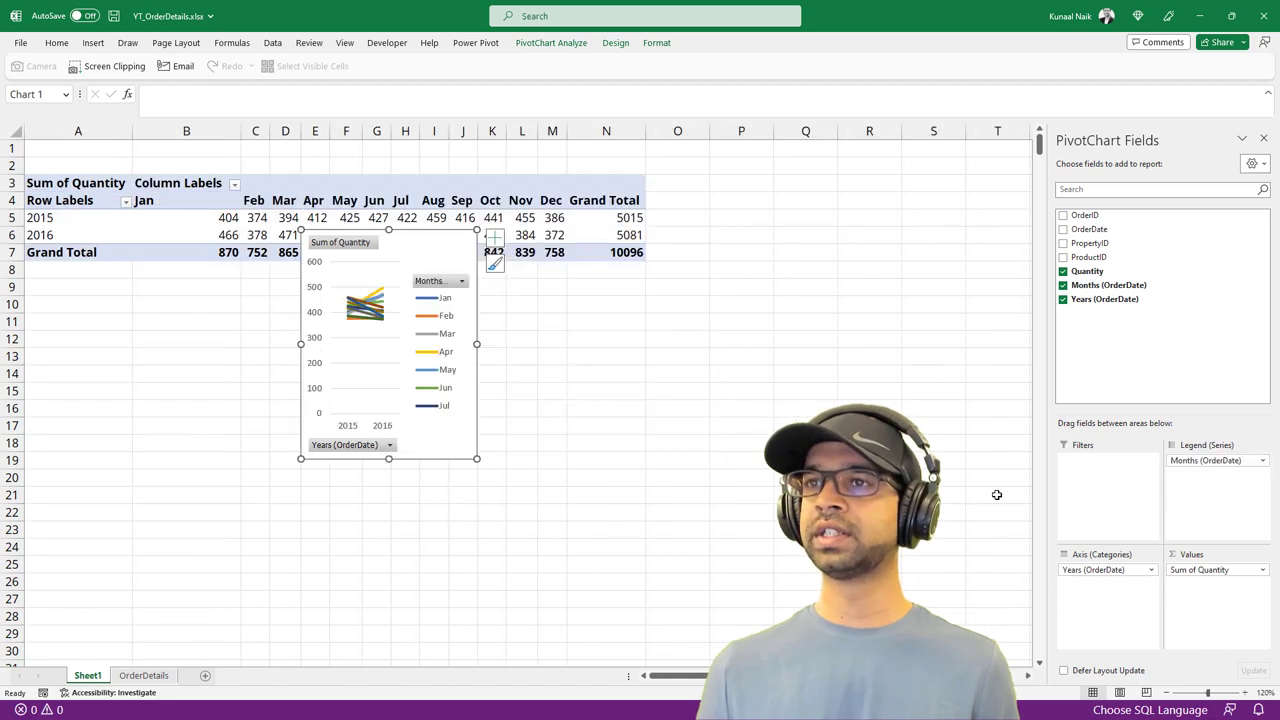
pyautogui.hotkey('ctrl', 'z')
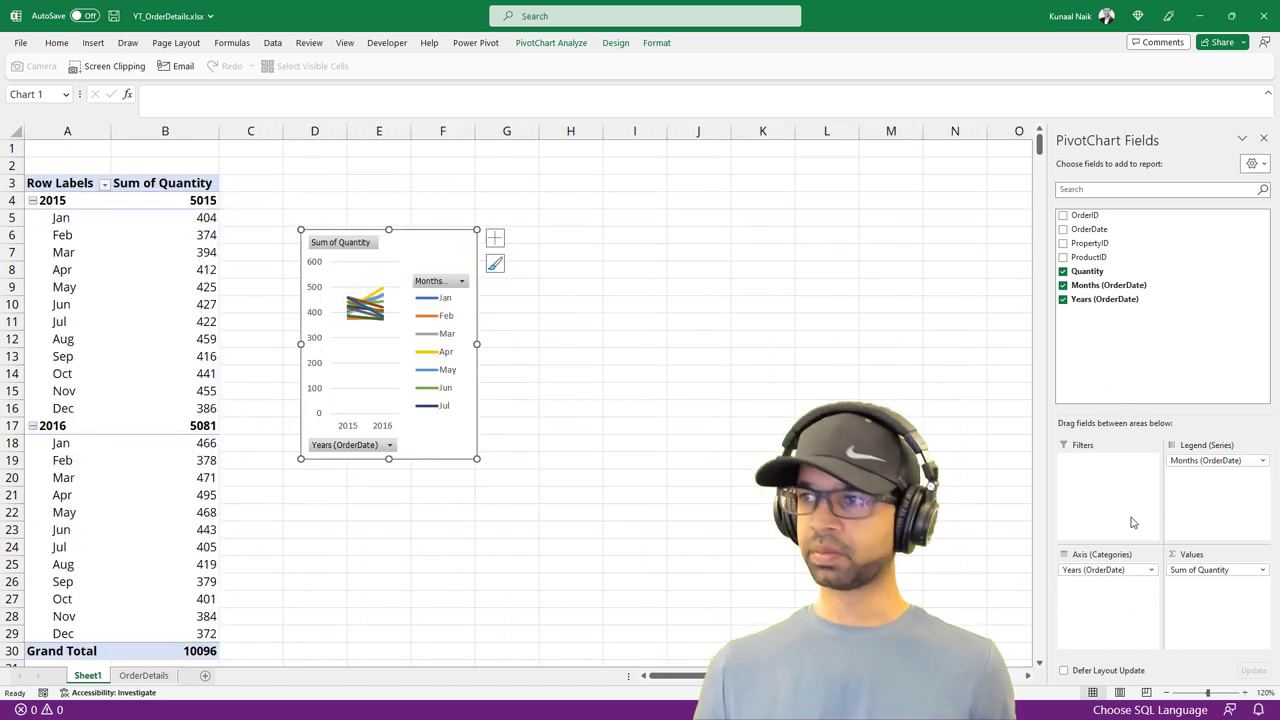
pyautogui.moveTo(1178, 545); pyautogui.dragTo(1210, 490)
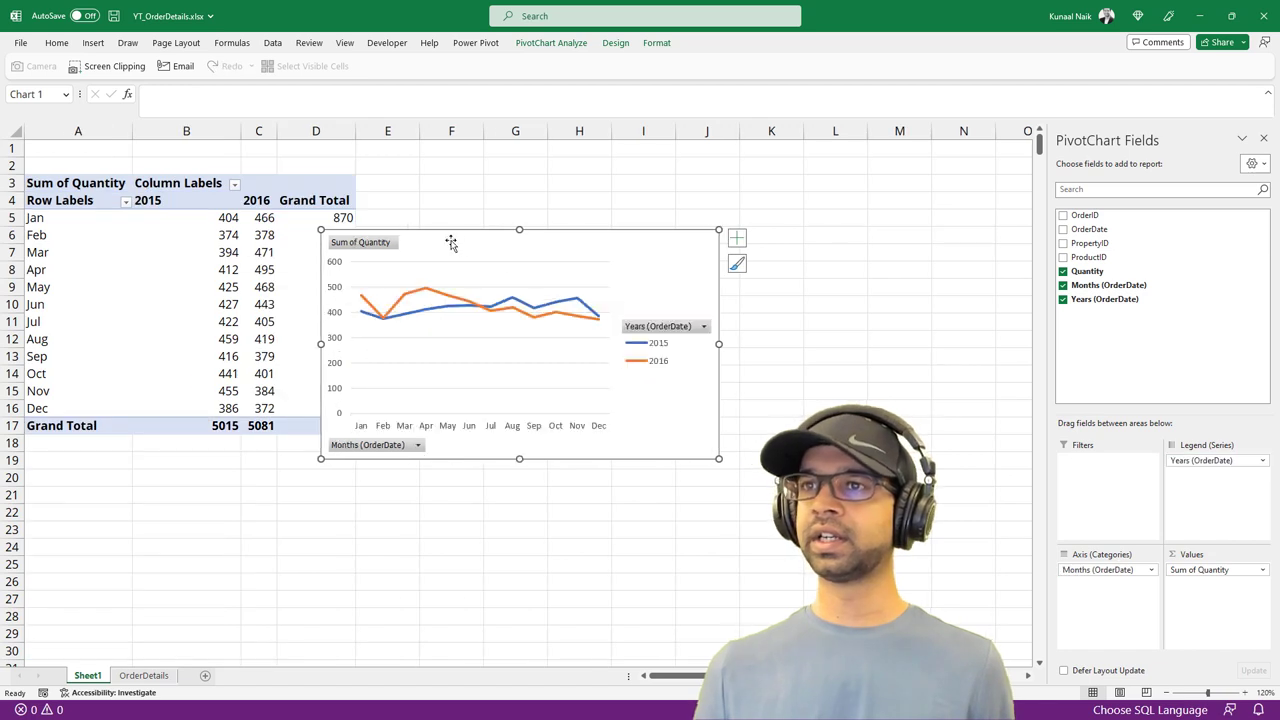
pyautogui.moveTo(449, 243); pyautogui.dragTo(501, 206)
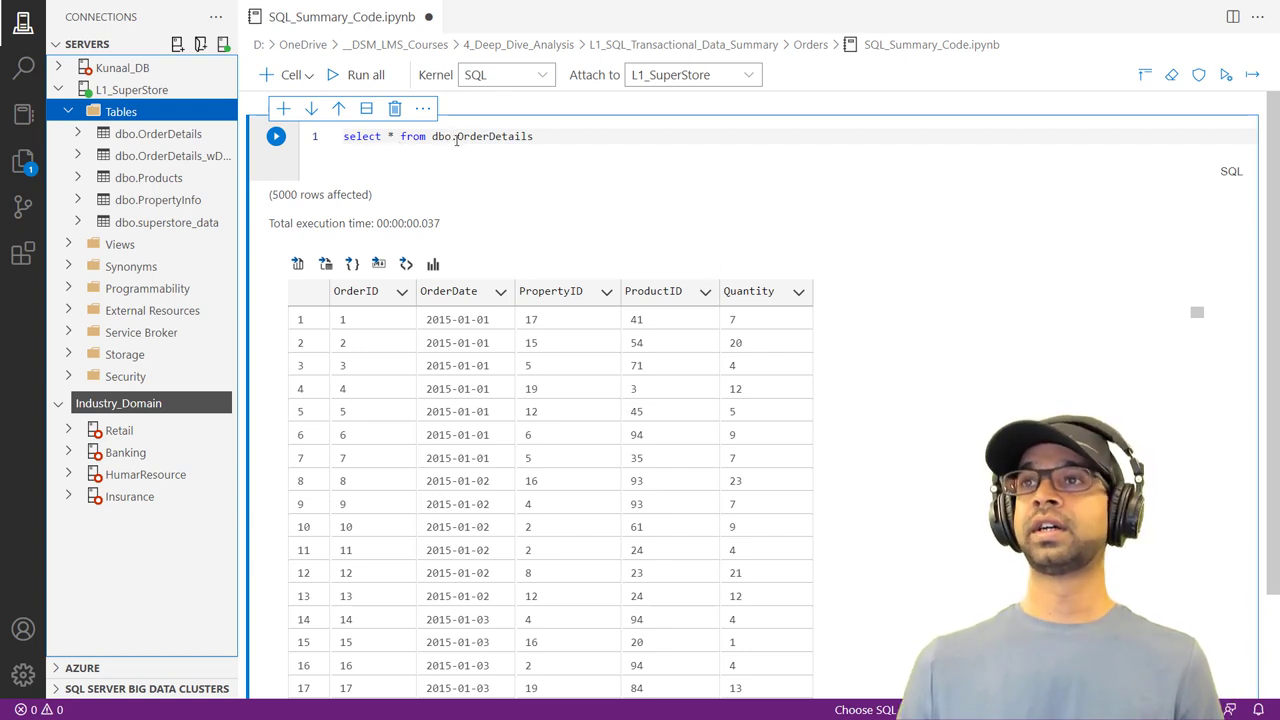
# Replace the asterisk with year(OrderDate) as OrdYear, month(OrderDate) as OrdMonth
pyautogui.click(396, 136)
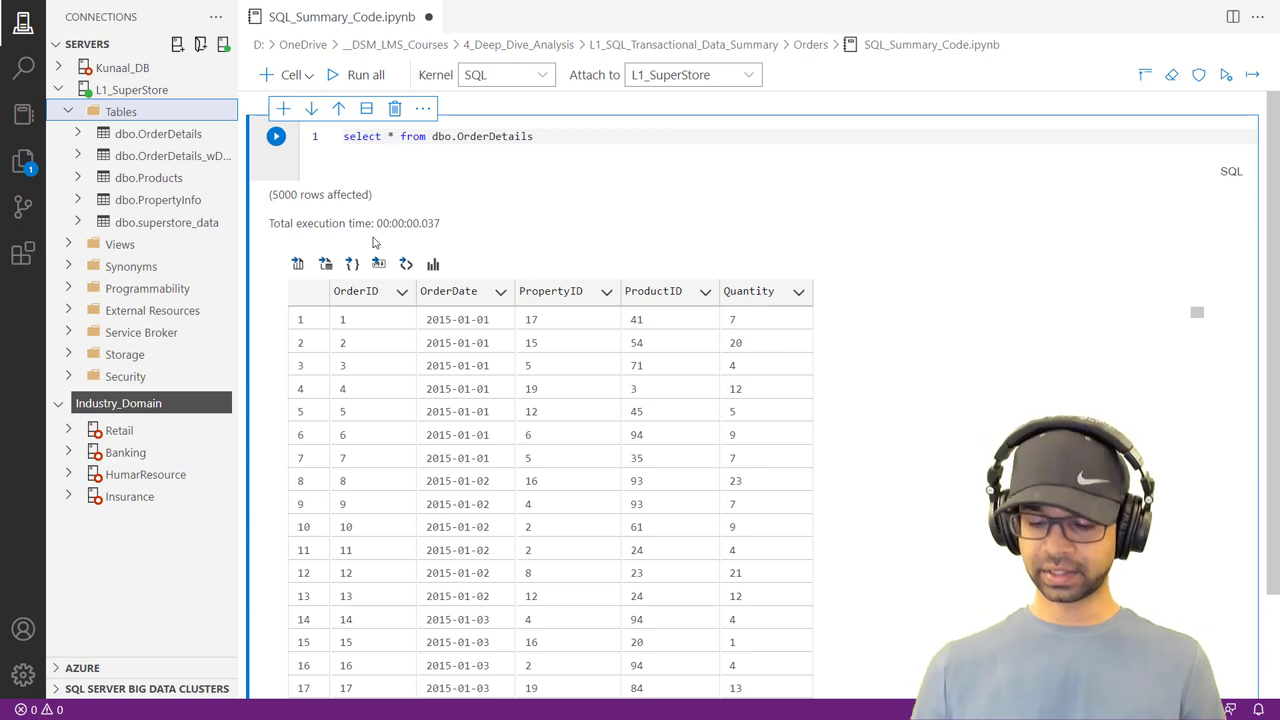
pyautogui.press('BackSpace')
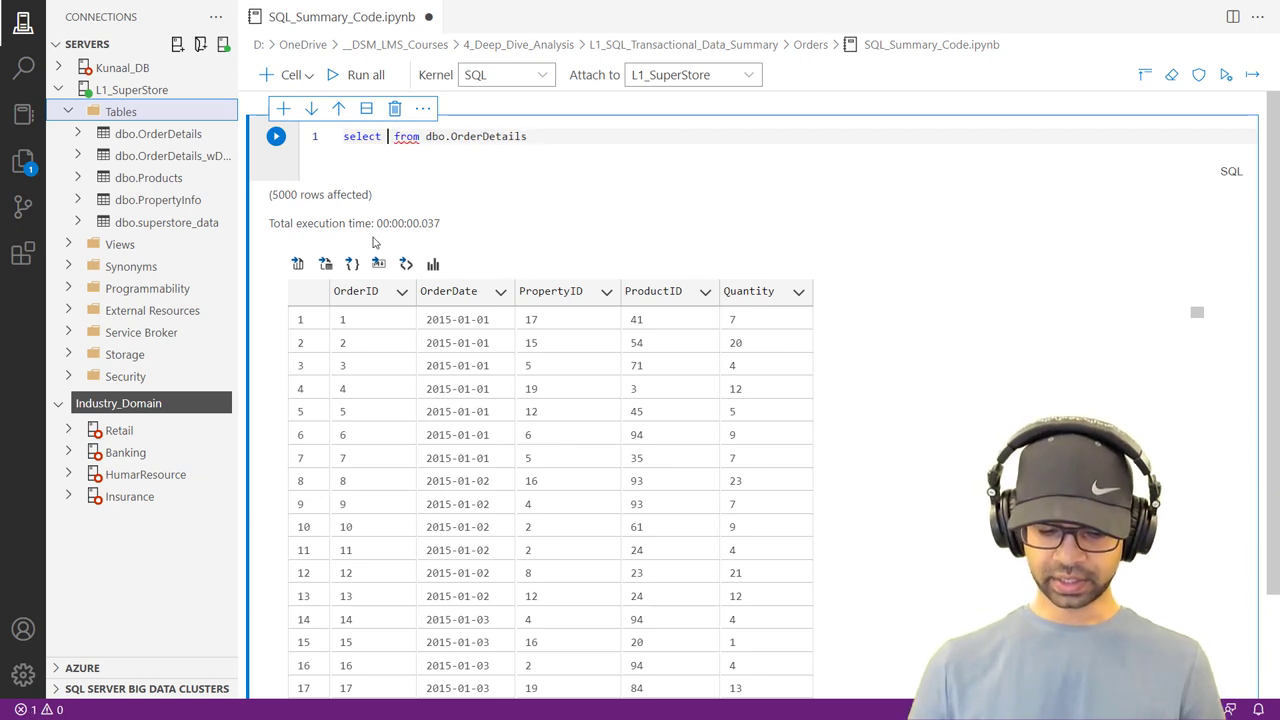
pyautogui.write('ye')
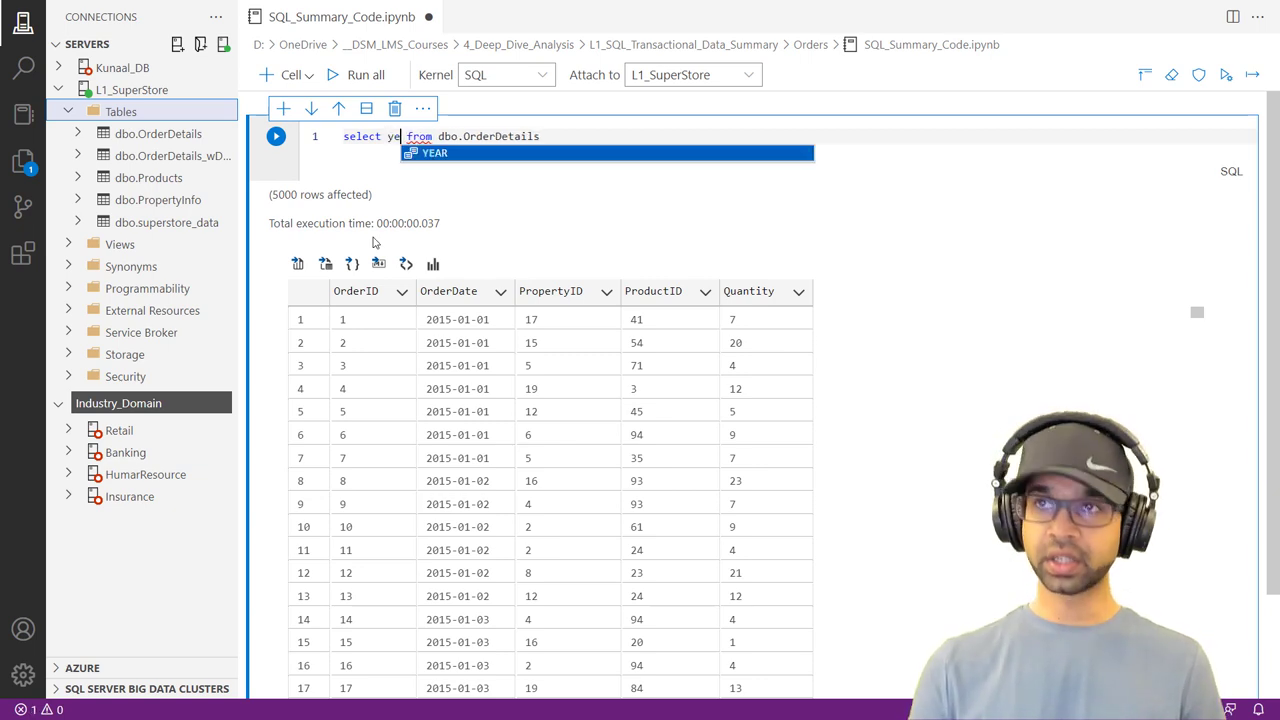
pyautogui.write('ar(Order')
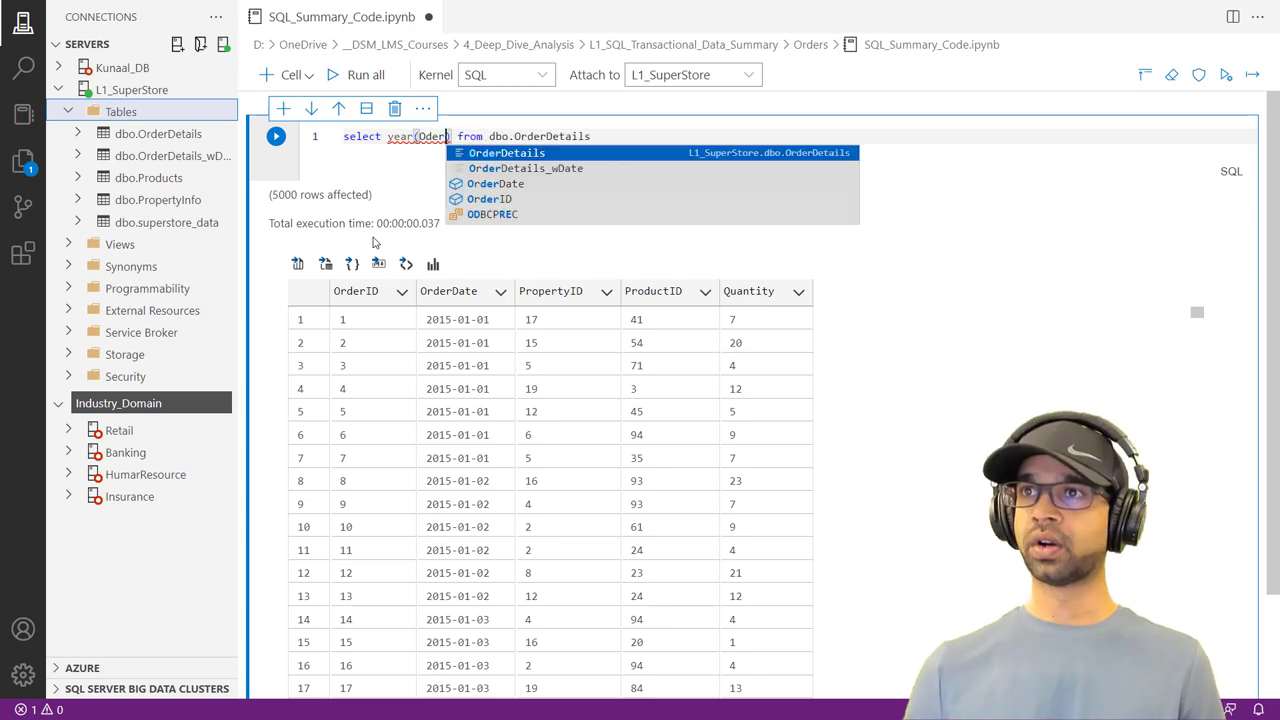
pyautogui.press('Down')
pyautogui.press('Down')
pyautogui.press('Return')
pyautogui.write('as OrdYear, ')
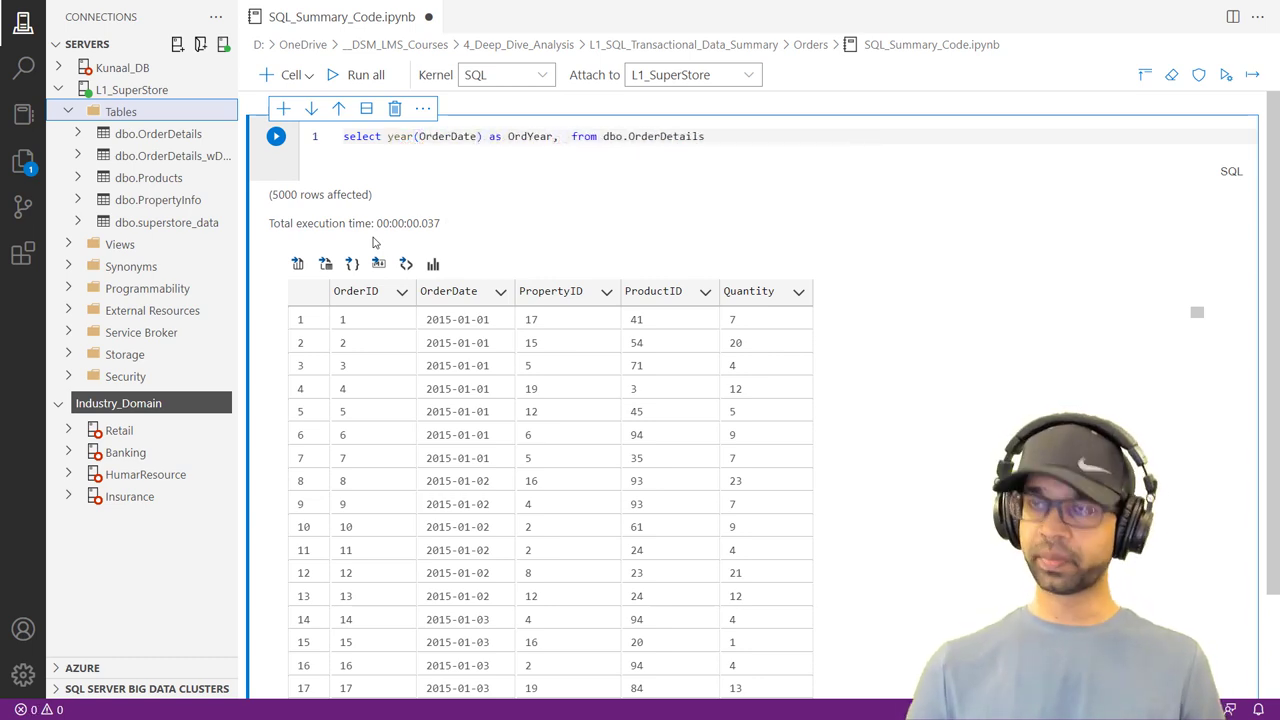
pyautogui.write('month(Orde')
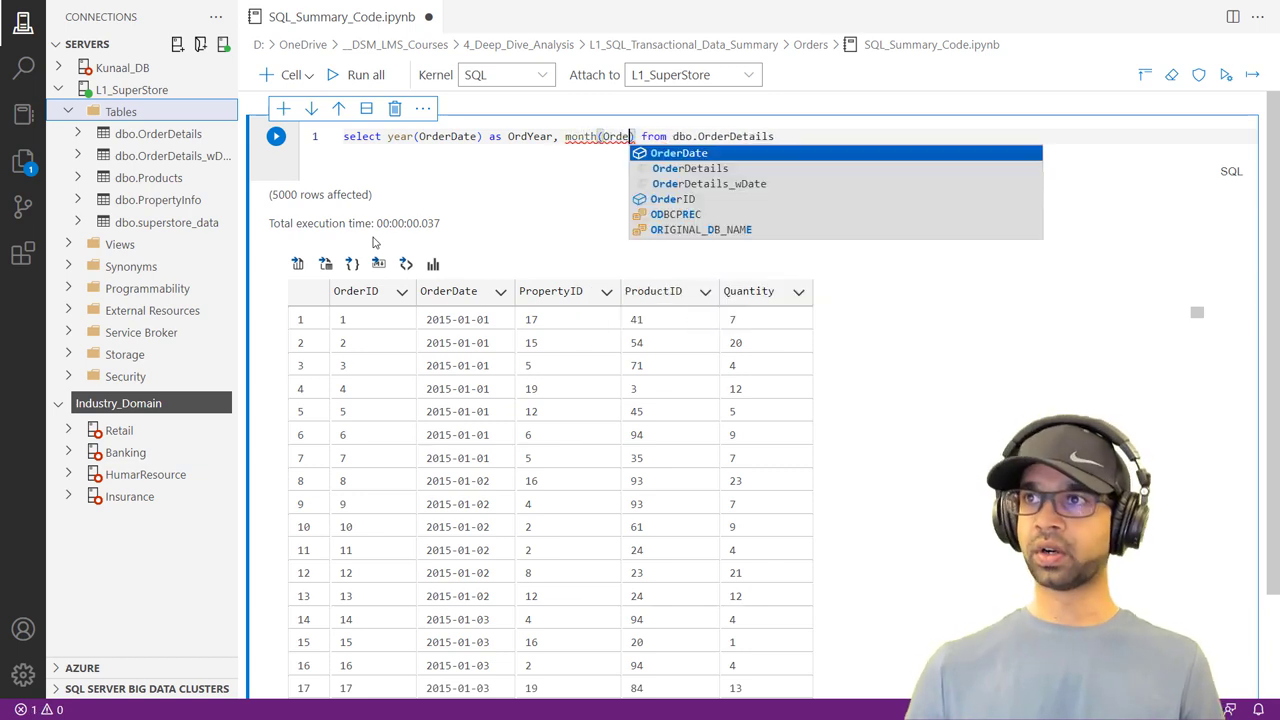
pyautogui.press('Return')
pyautogui.write(') as OrdMonth')
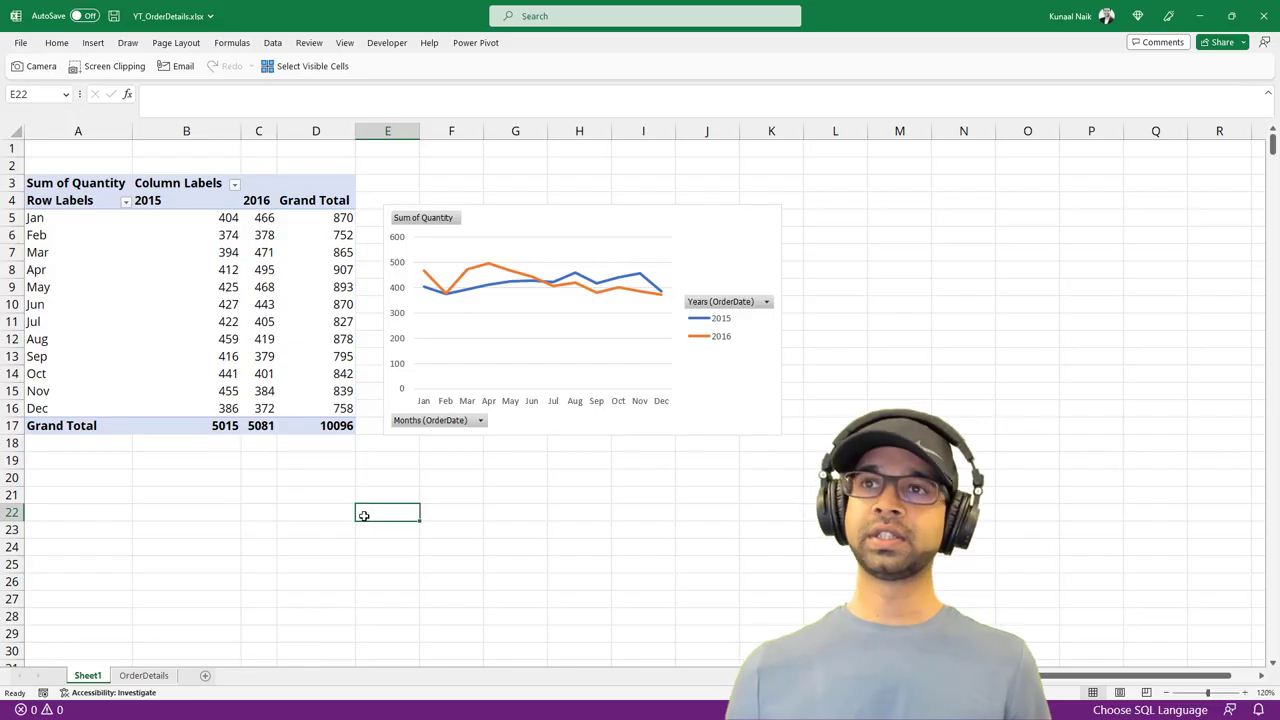
# Move Years (OrderDate) from Columns to Rows so months nest under 2015 and 2016
pyautogui.click(175, 300)
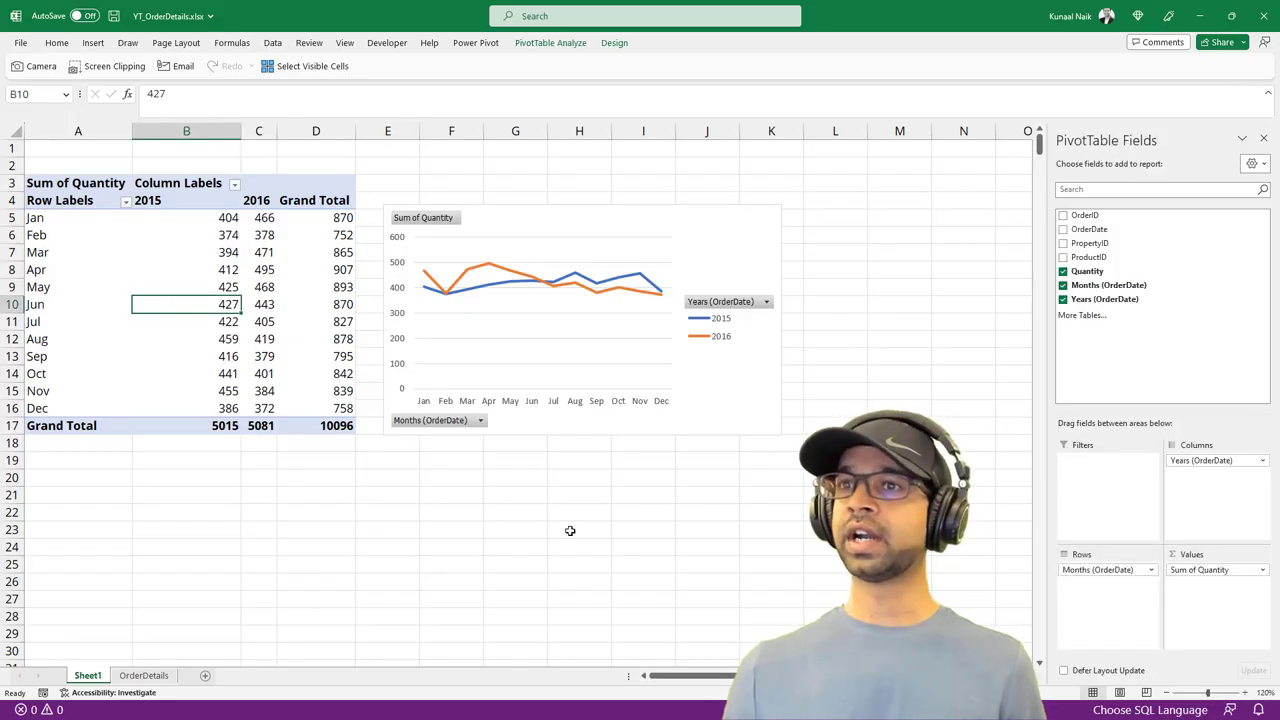
pyautogui.moveTo(1201, 460)
pyautogui.mouseDown()
pyautogui.moveTo(1088, 598)
pyautogui.moveTo(1090, 565)
pyautogui.mouseUp()
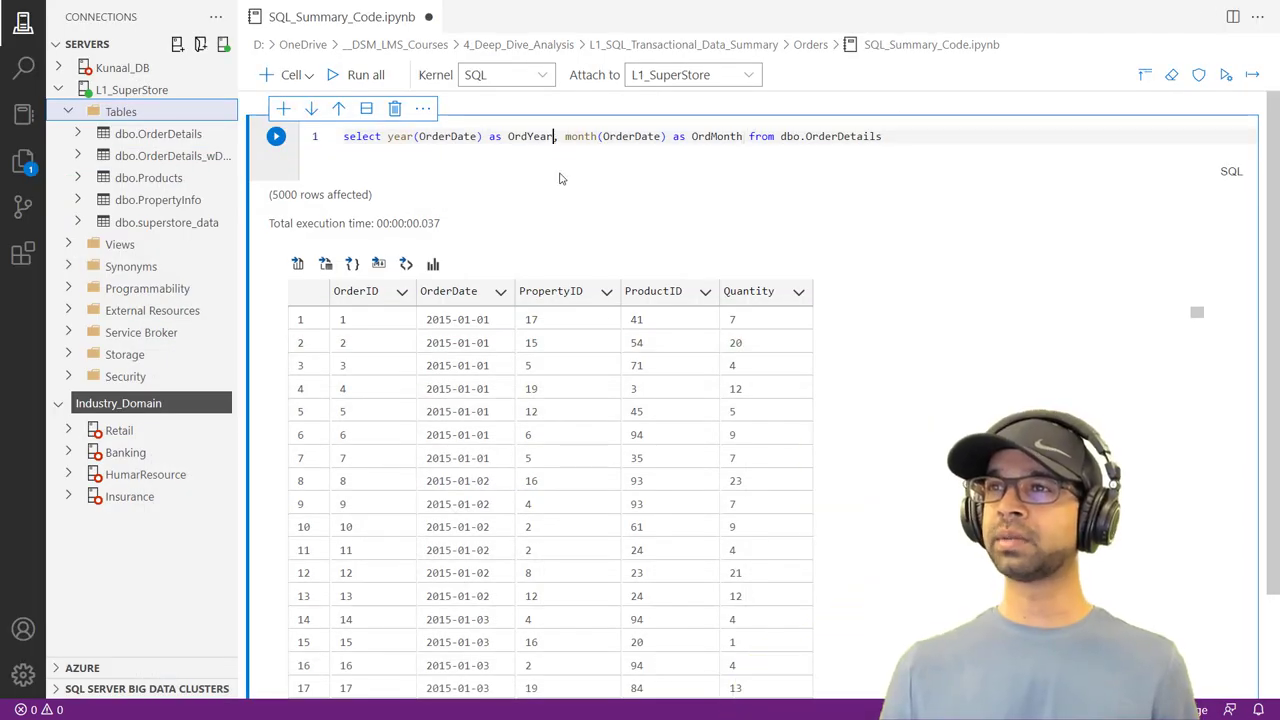
# Reformat the query with select, each column, and from on separate indented lines
pyautogui.press('Return')
pyautogui.press('Tab')
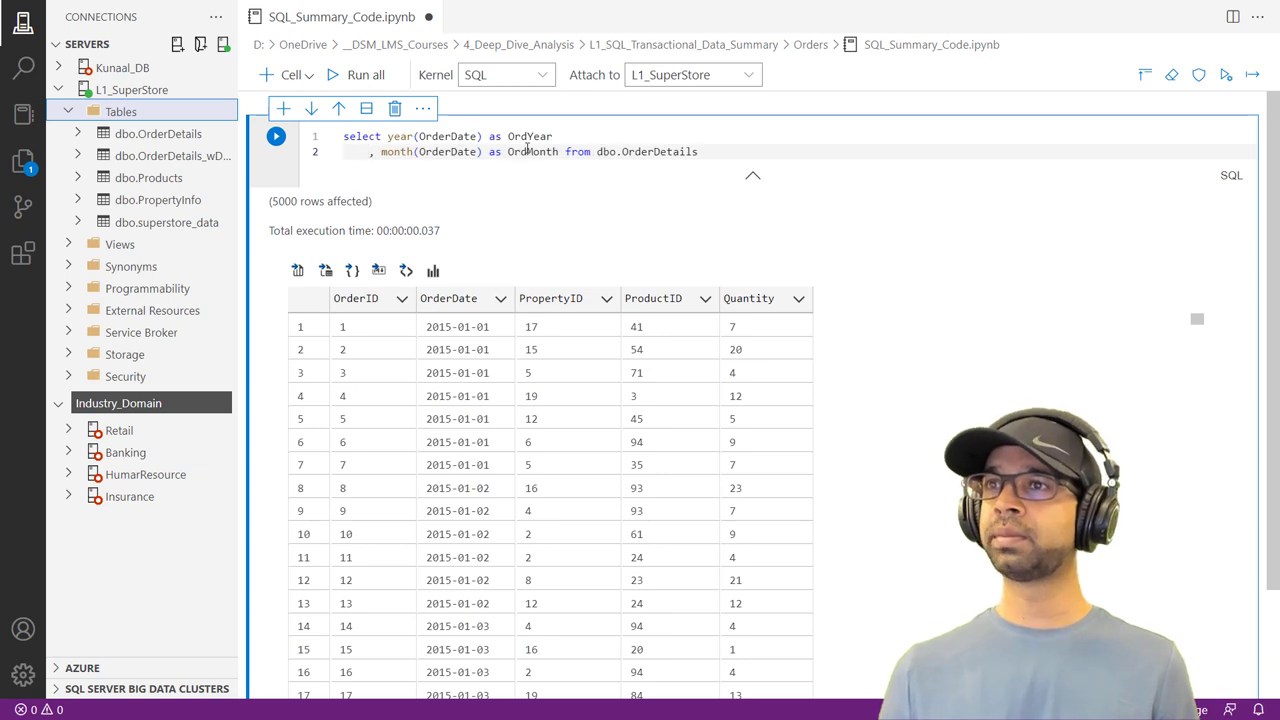
pyautogui.press('Return')
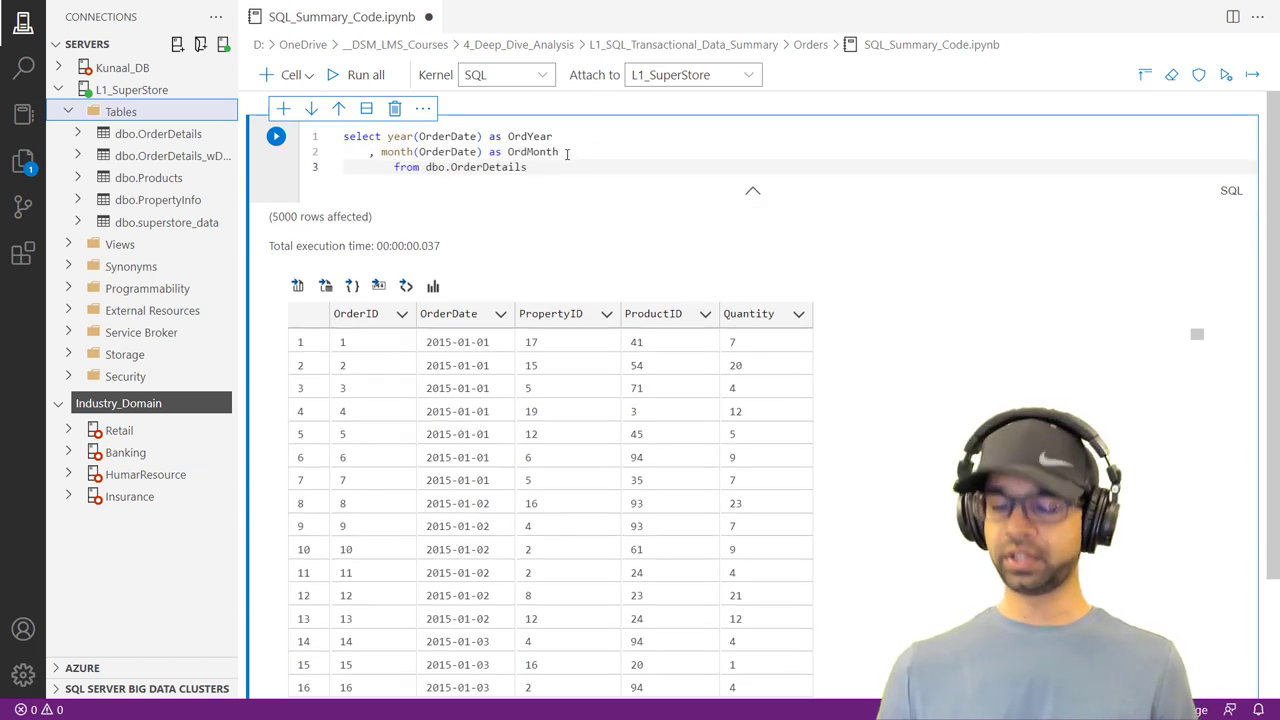
pyautogui.hotkey('shift', 'Tab')
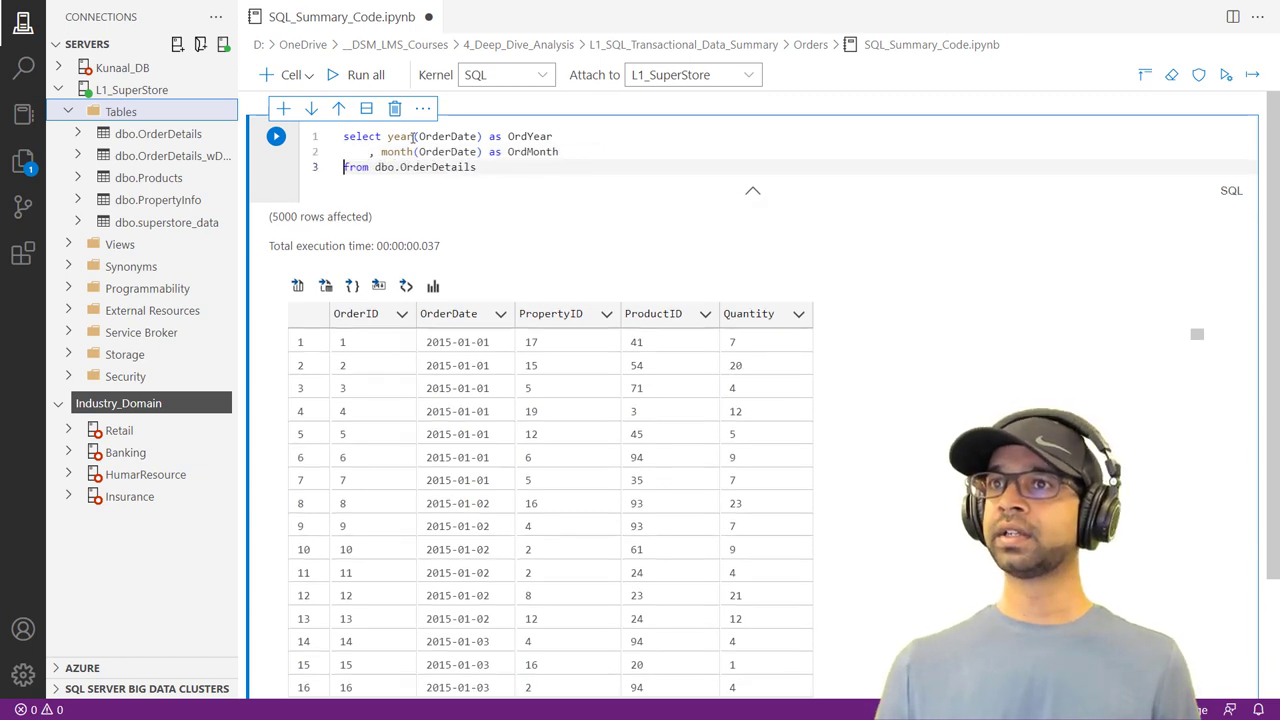
pyautogui.click(387, 136)
pyautogui.press('Return')
pyautogui.press('Tab')
# Add a group by year(OrderDate) clause, and drop Sum of Quantity from the pivot values
pyautogui.click(523, 181)
pyautogui.press('Return')
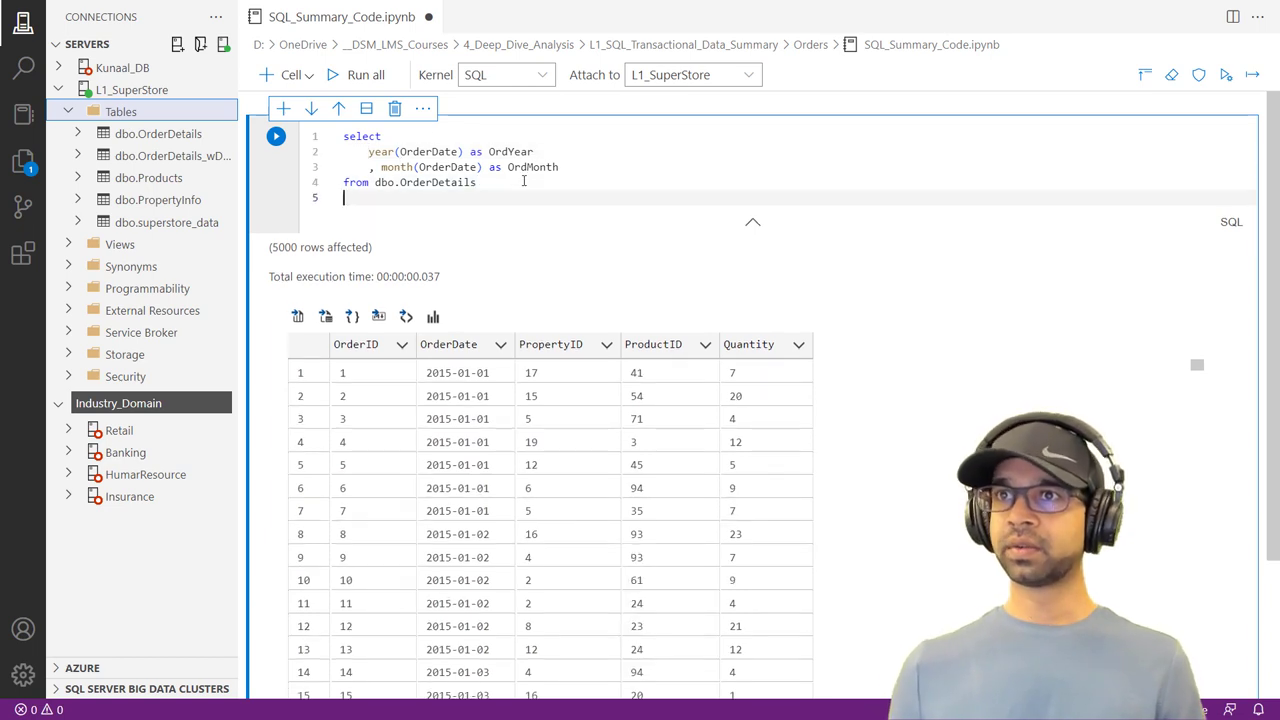
pyautogui.write('gorup ')
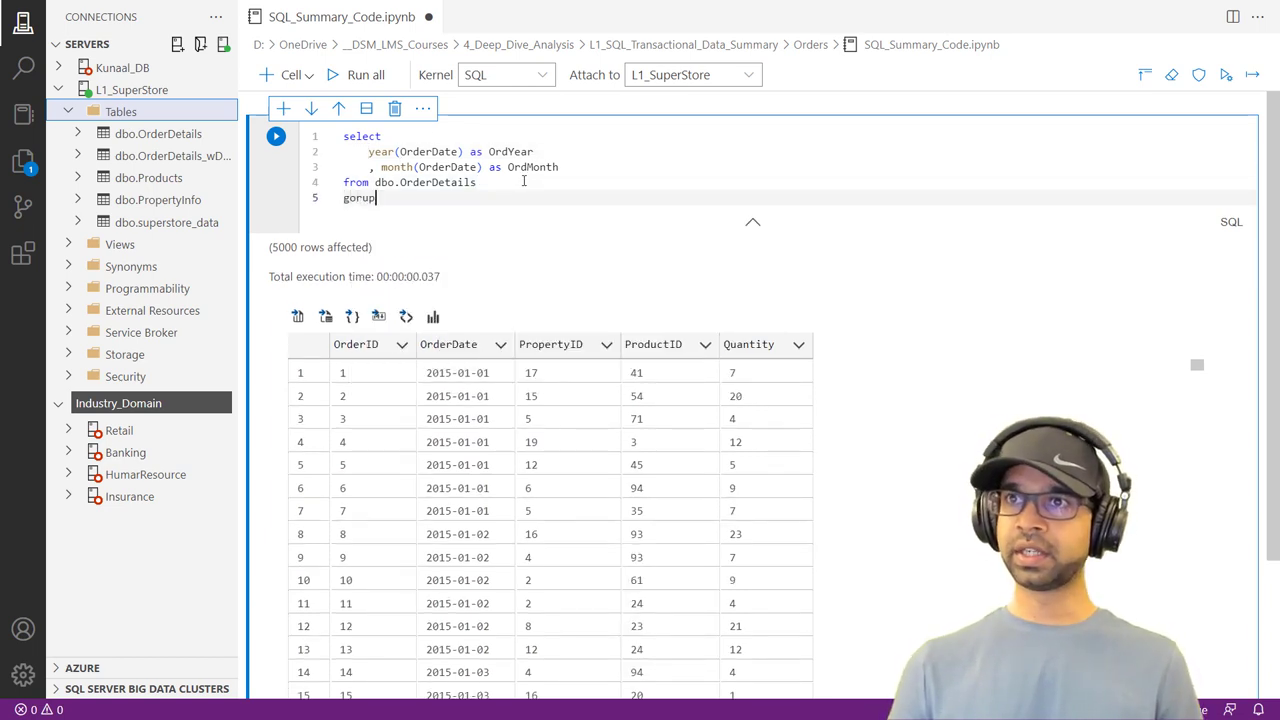
pyautogui.write('roup by')
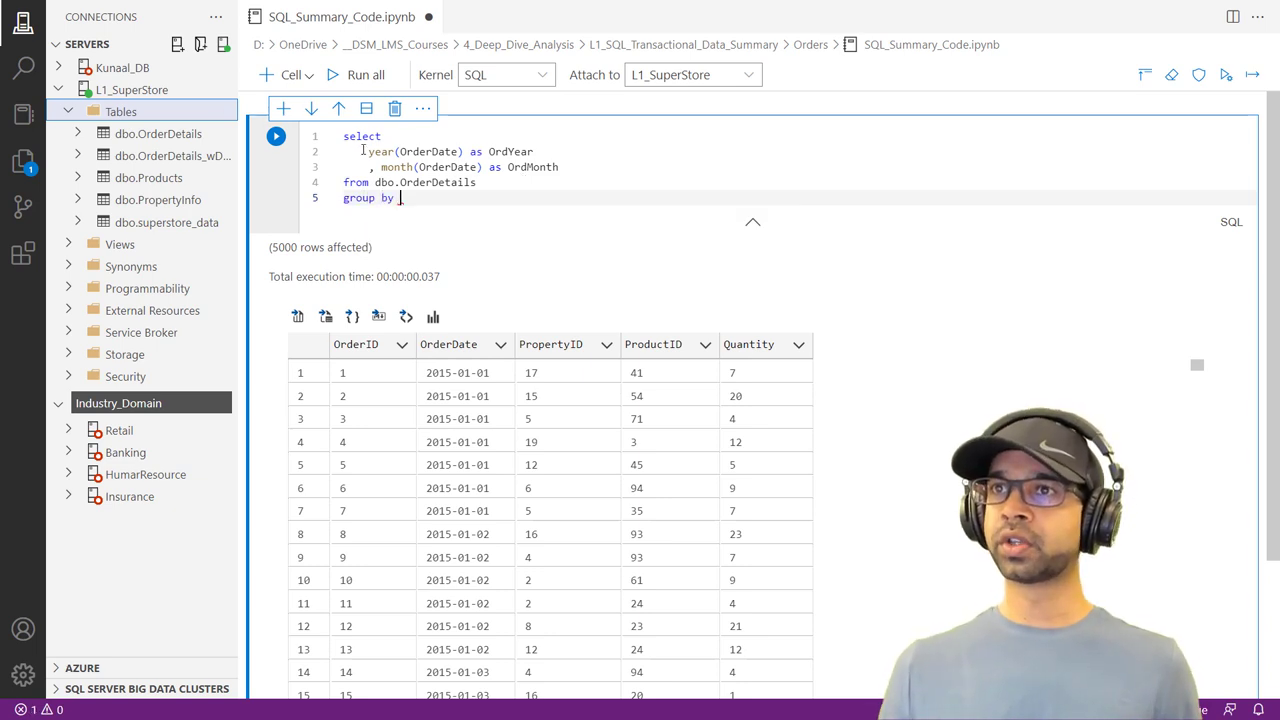
pyautogui.moveTo(368, 151); pyautogui.dragTo(449, 152)
pyautogui.hotkey('ctrl', 'c')
pyautogui.click(415, 198)
pyautogui.hotkey('ctrl', 'v')
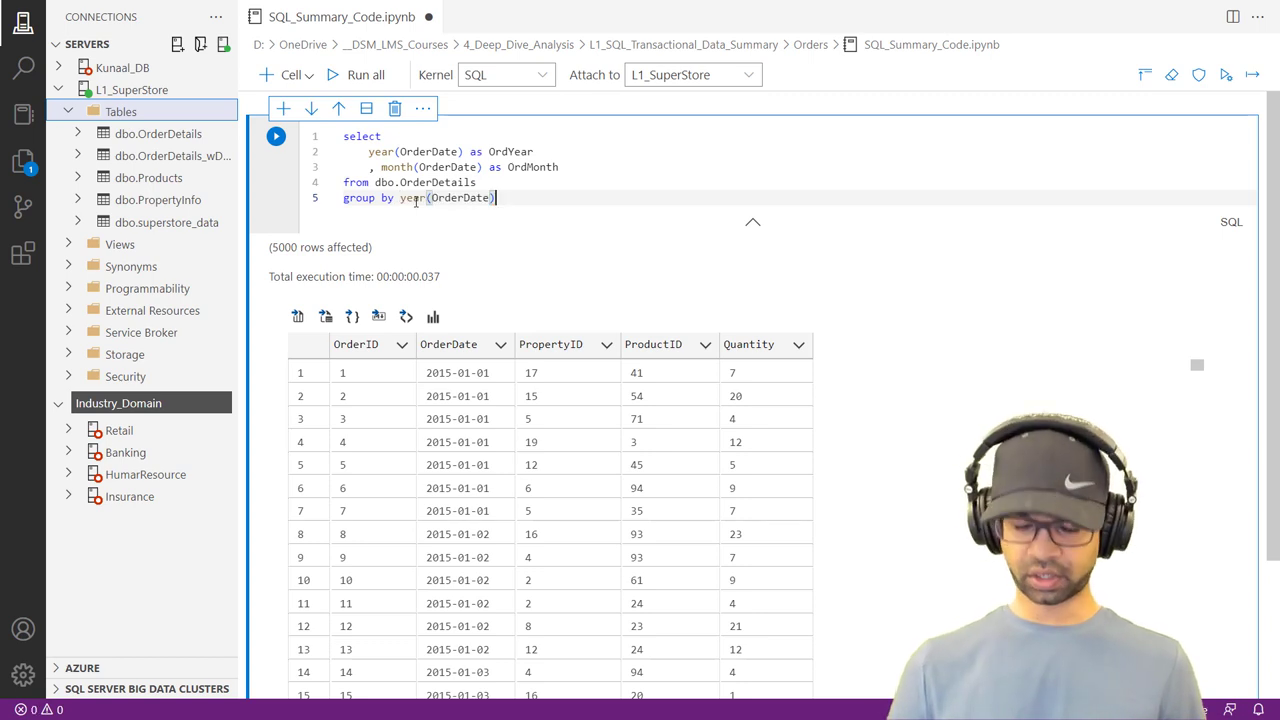
pyautogui.write(',')
pyautogui.moveTo(381, 167); pyautogui.dragTo(486, 167)
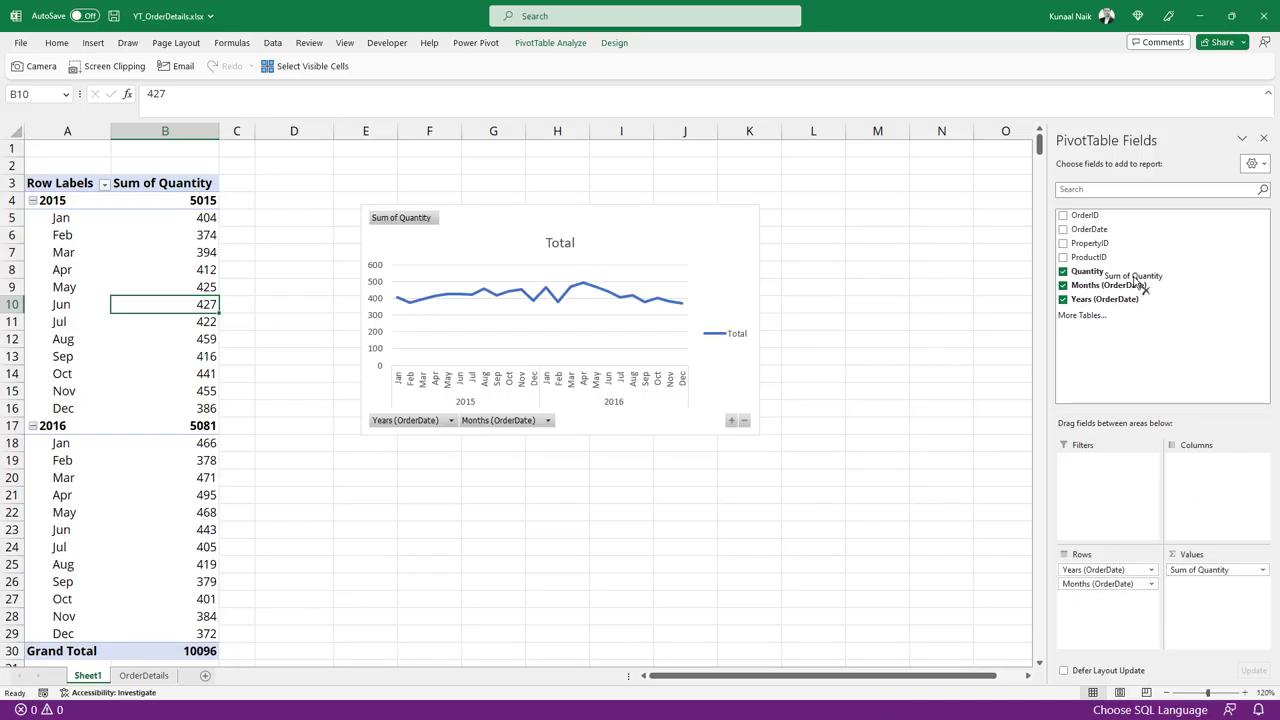
pyautogui.moveTo(1207, 574); pyautogui.dragTo(1095, 280)
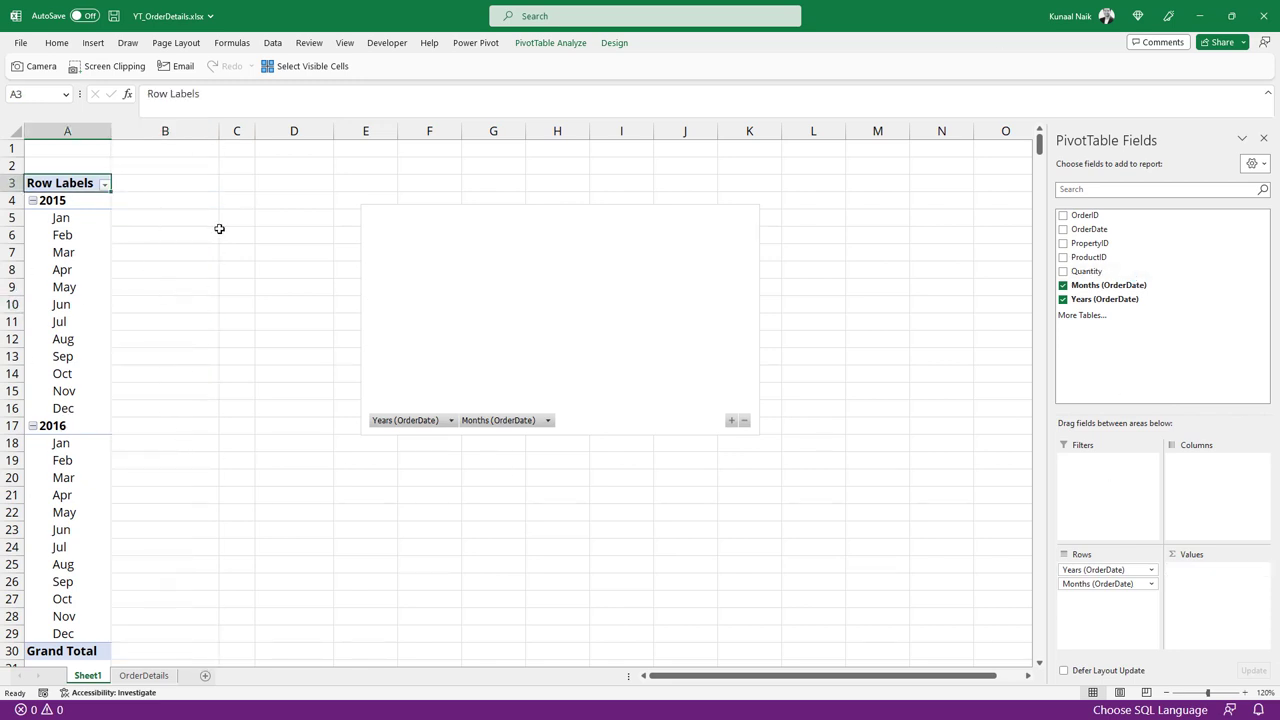
# Restore the pivot's Sum of Quantity, add SUM(Quantity) as Total_Quantity, and run the query
pyautogui.hotkey('ctrl', 'z')
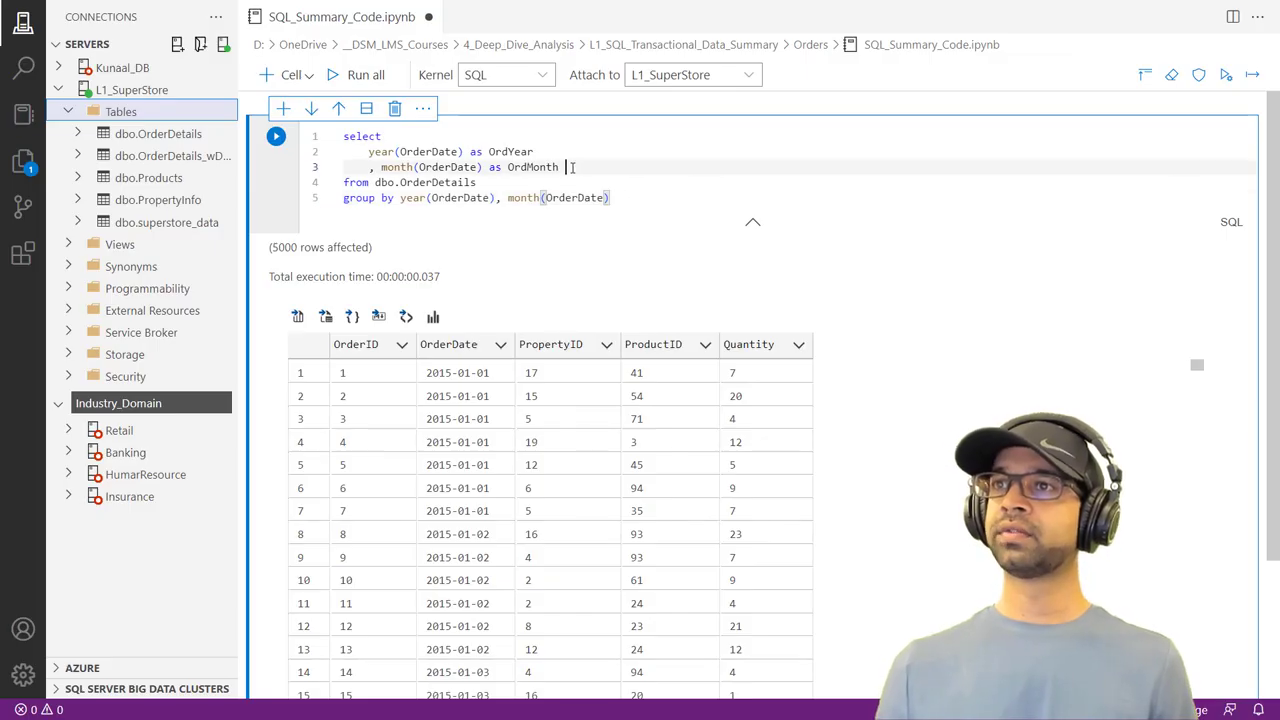
pyautogui.press('Return')
pyautogui.write(', sum')
pyautogui.press('Tab')
pyautogui.write('(')
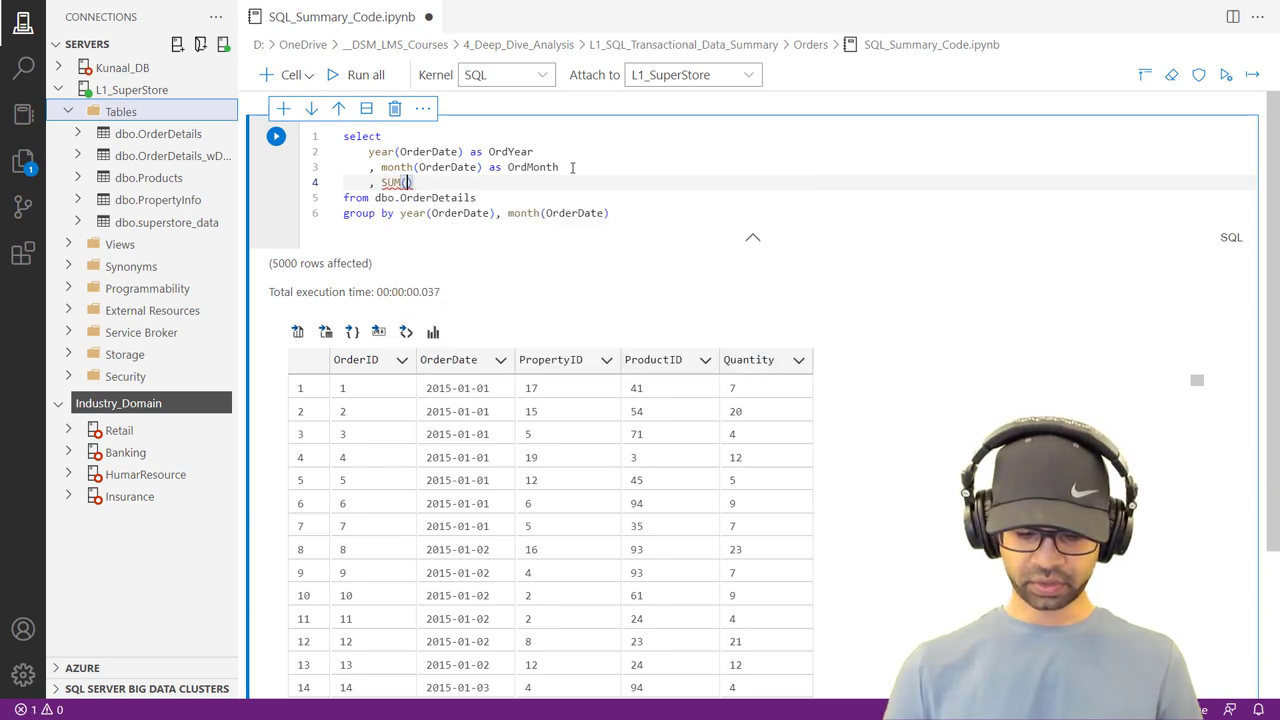
pyautogui.write('qu')
pyautogui.press('Tab')
pyautogui.write(') as Total_Quantity')
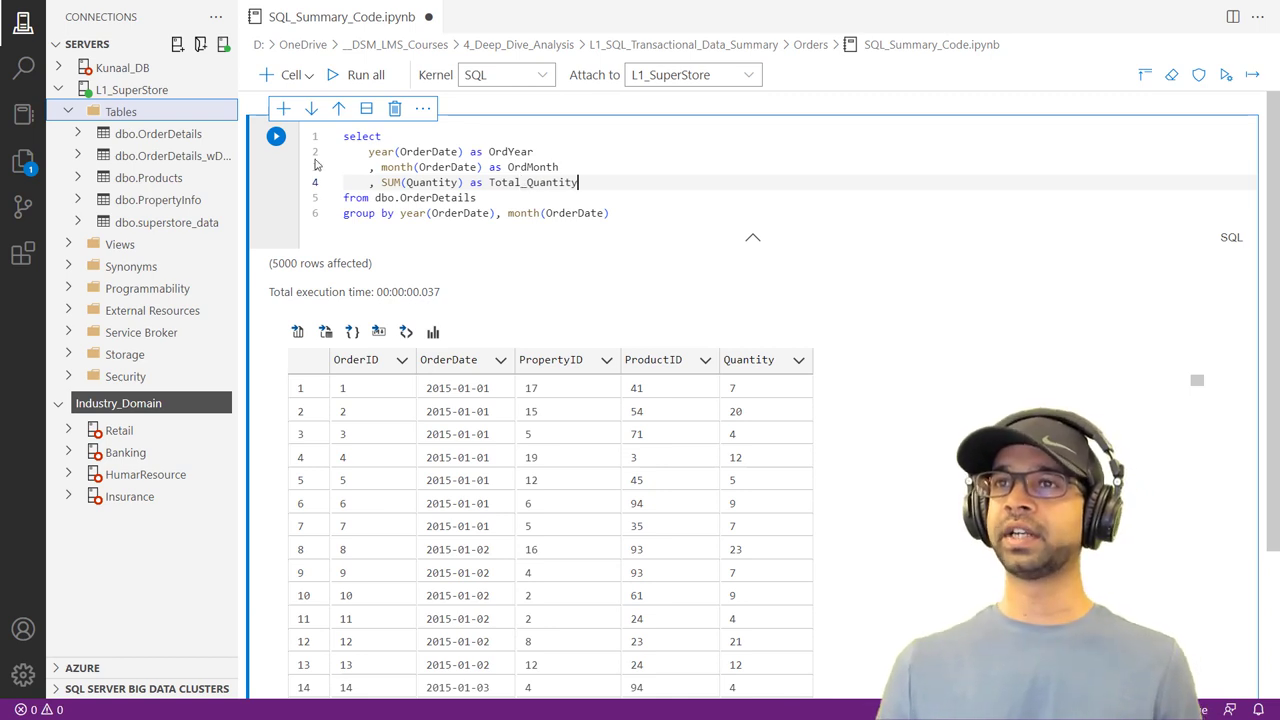
pyautogui.click(276, 136)
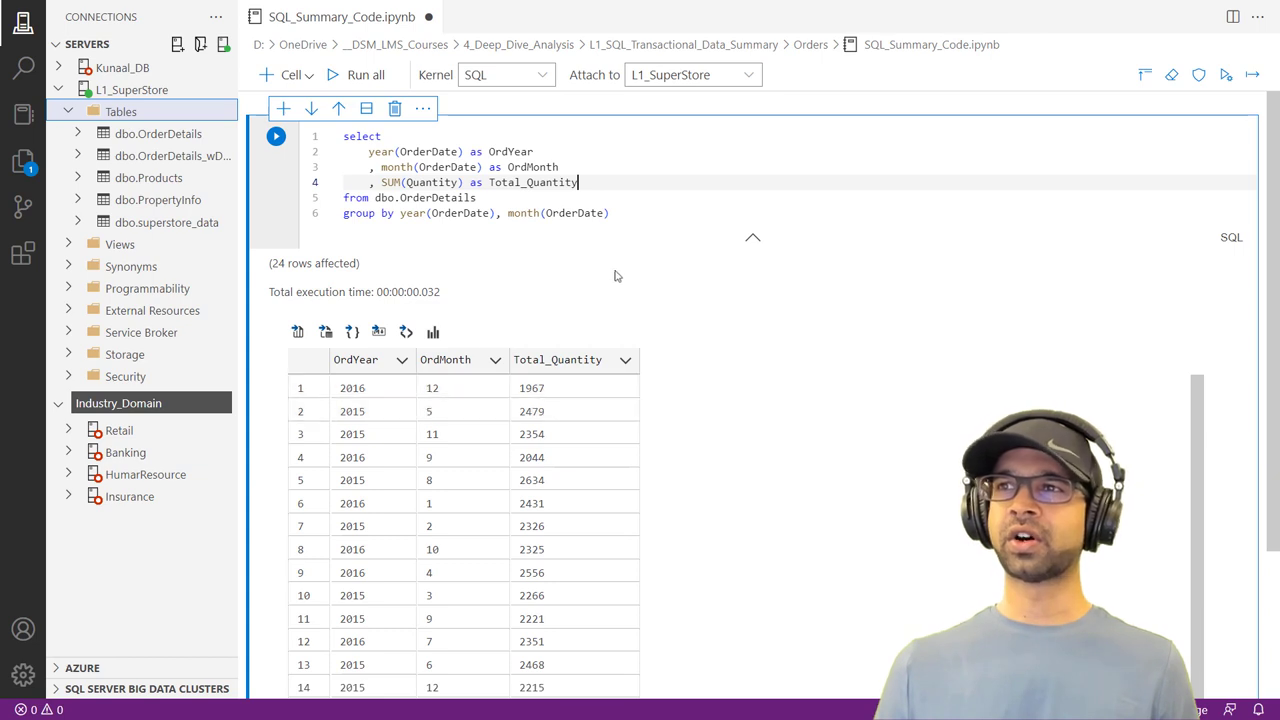
# Add order by 1,2 to sort by year then month, re-run, and review the results
pyautogui.click(624, 217)
pyautogui.press('Return')
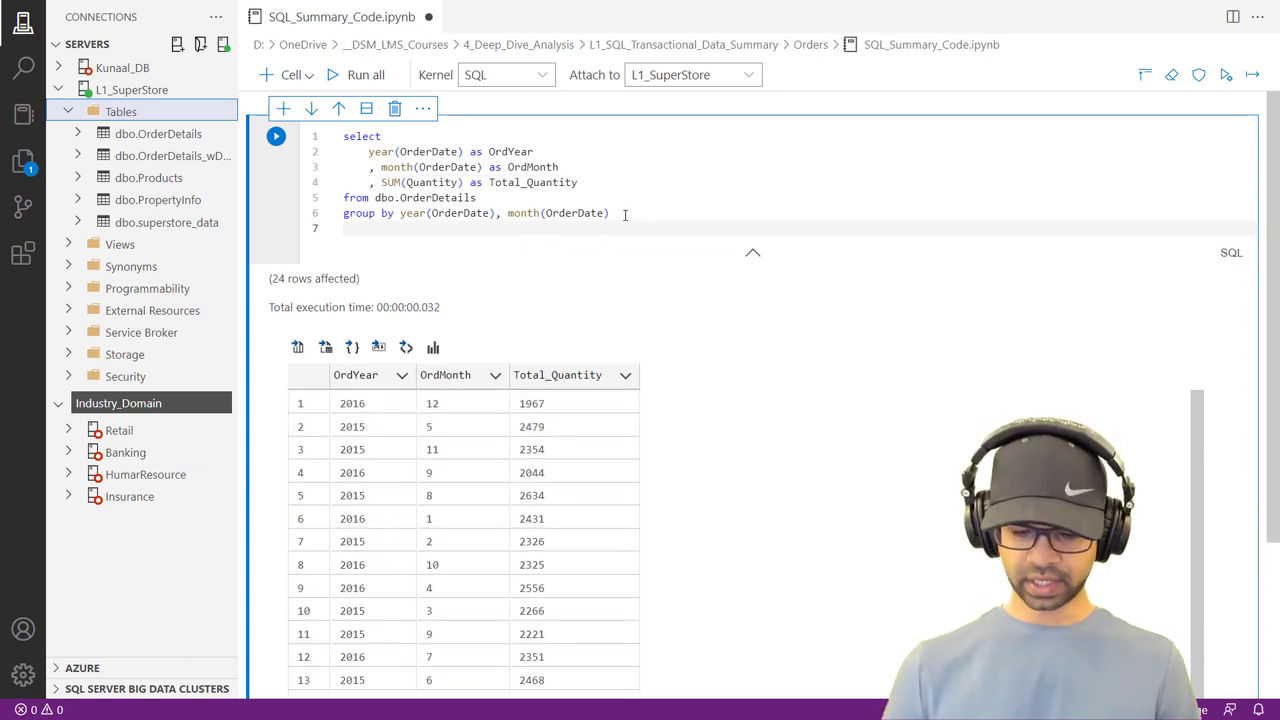
pyautogui.write('order by ')
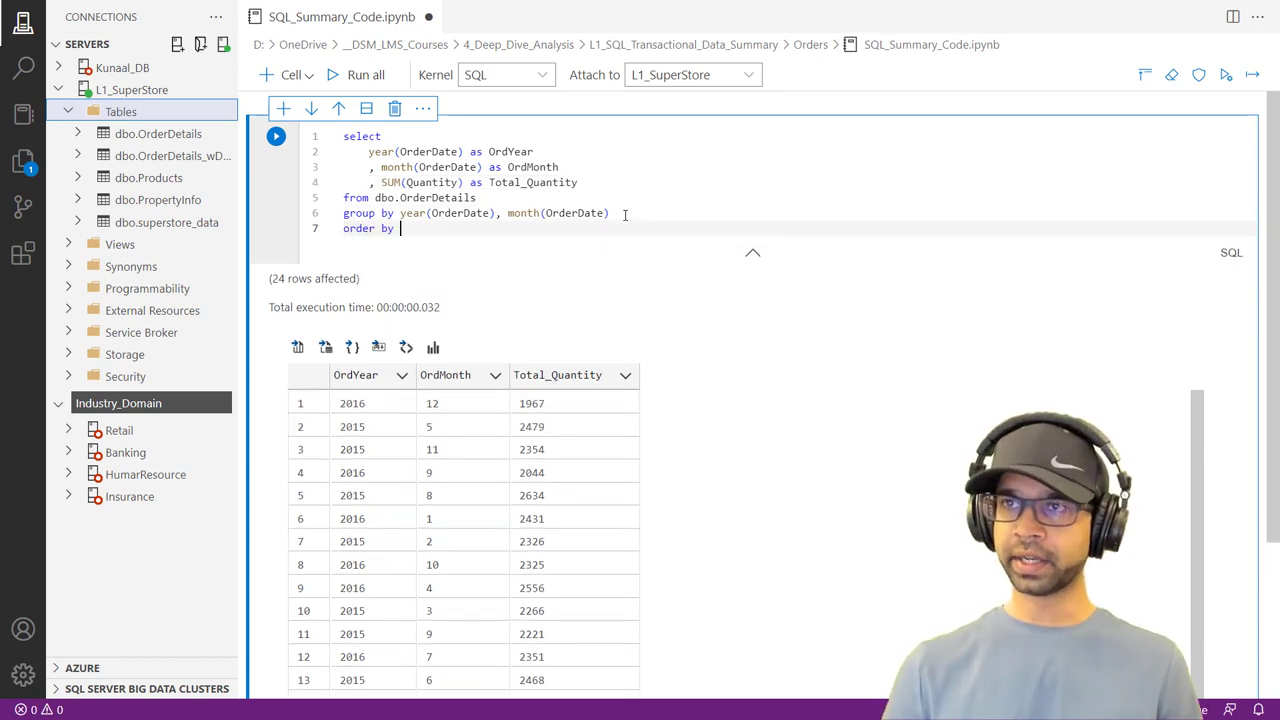
pyautogui.write('1,2')
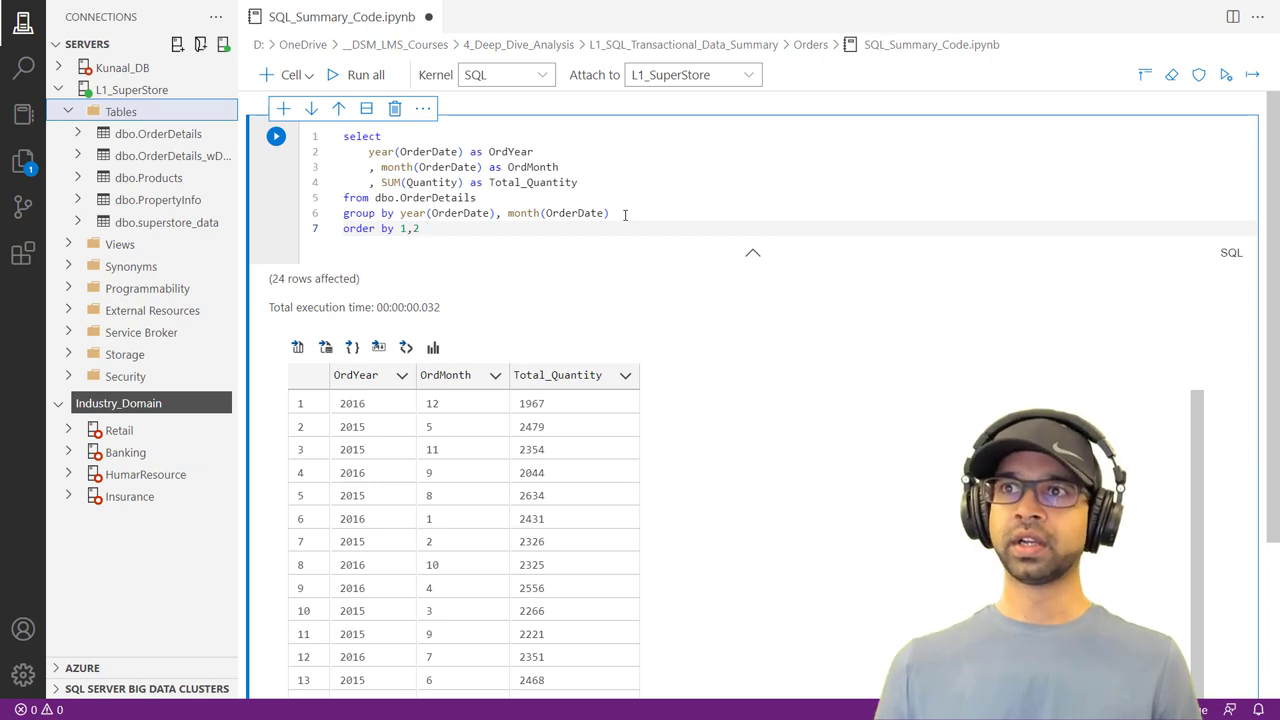
pyautogui.moveTo(400, 229); pyautogui.dragTo(401, 272)
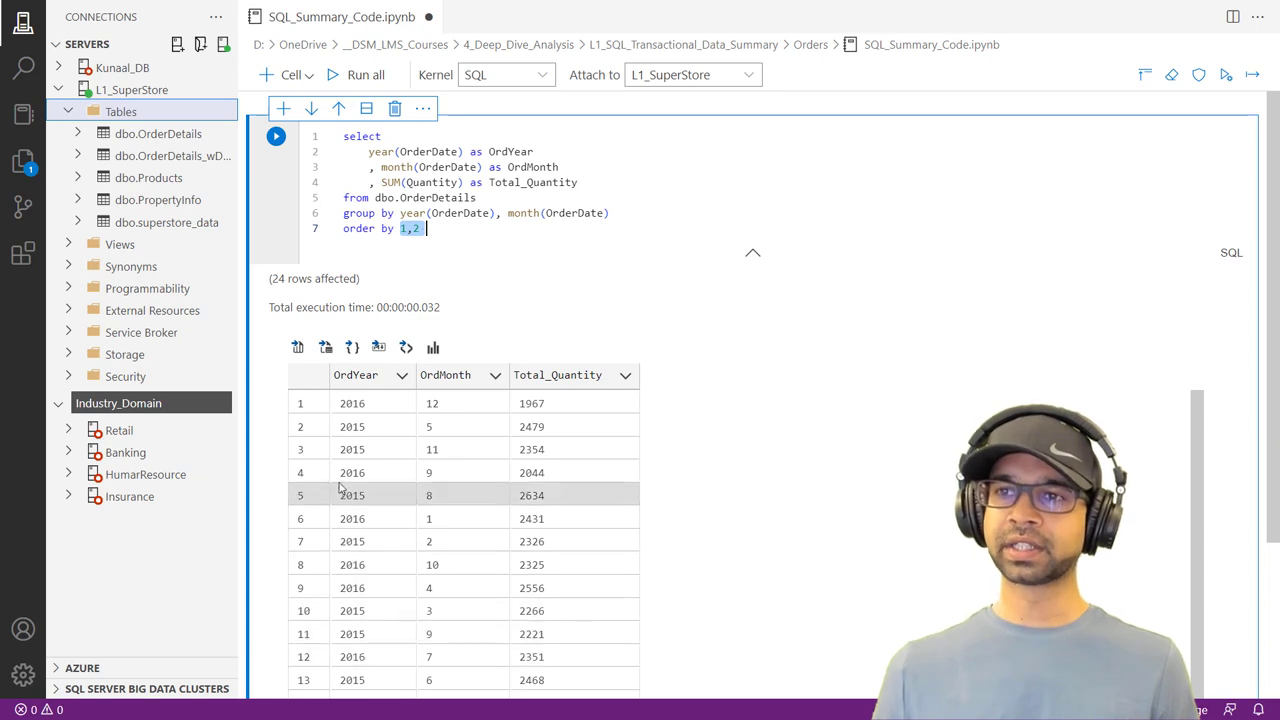
pyautogui.click(440, 227)
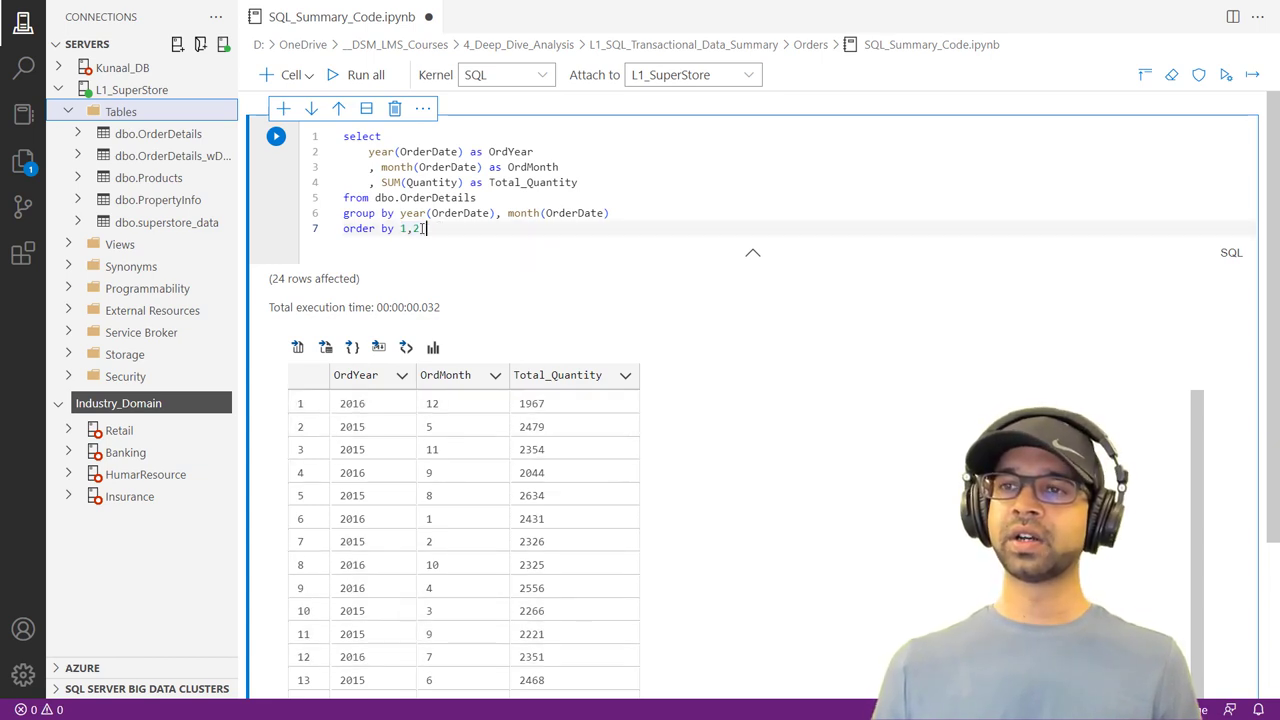
pyautogui.click(276, 136)
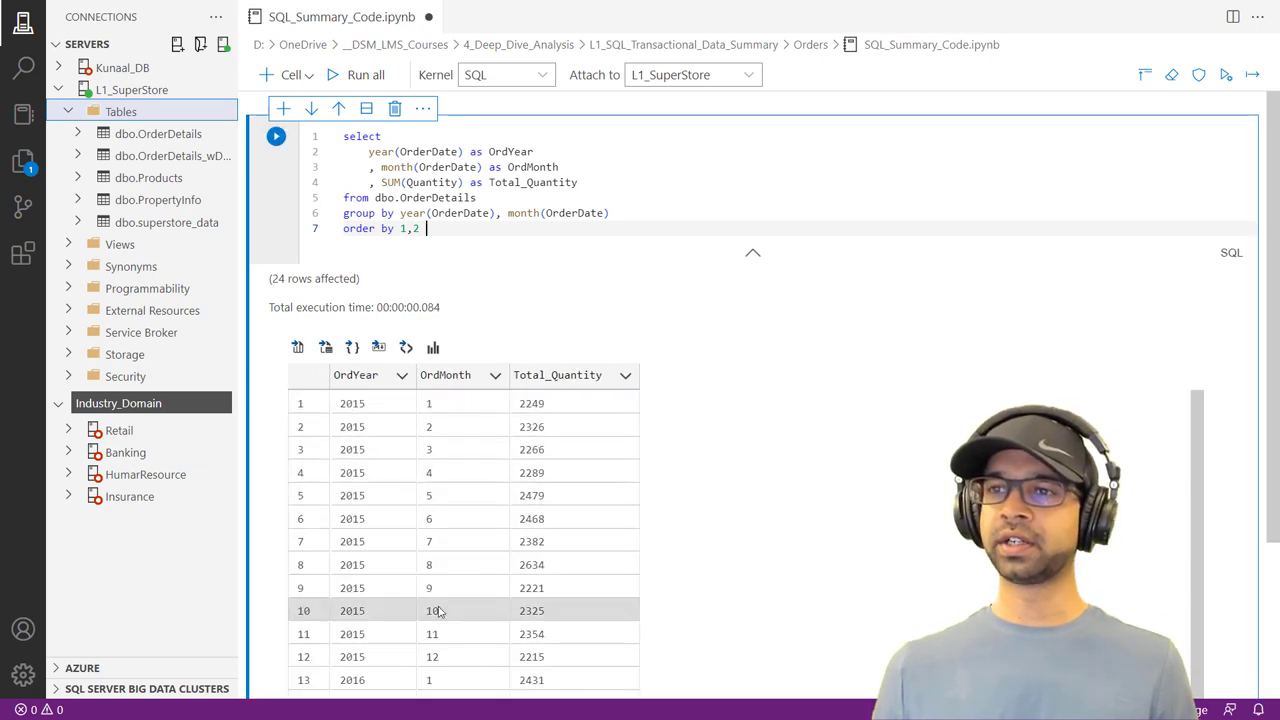
pyautogui.scroll(-2, 425, 615)
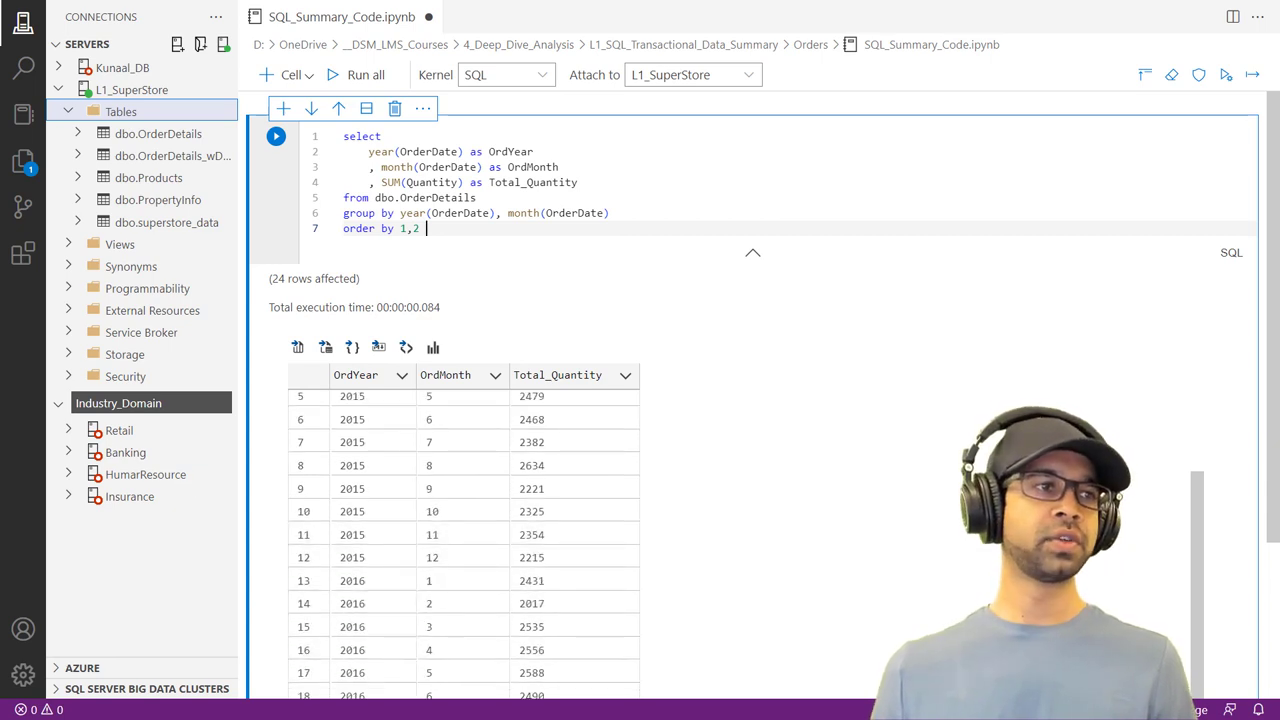
pyautogui.hotkey('alt', 'Tab')
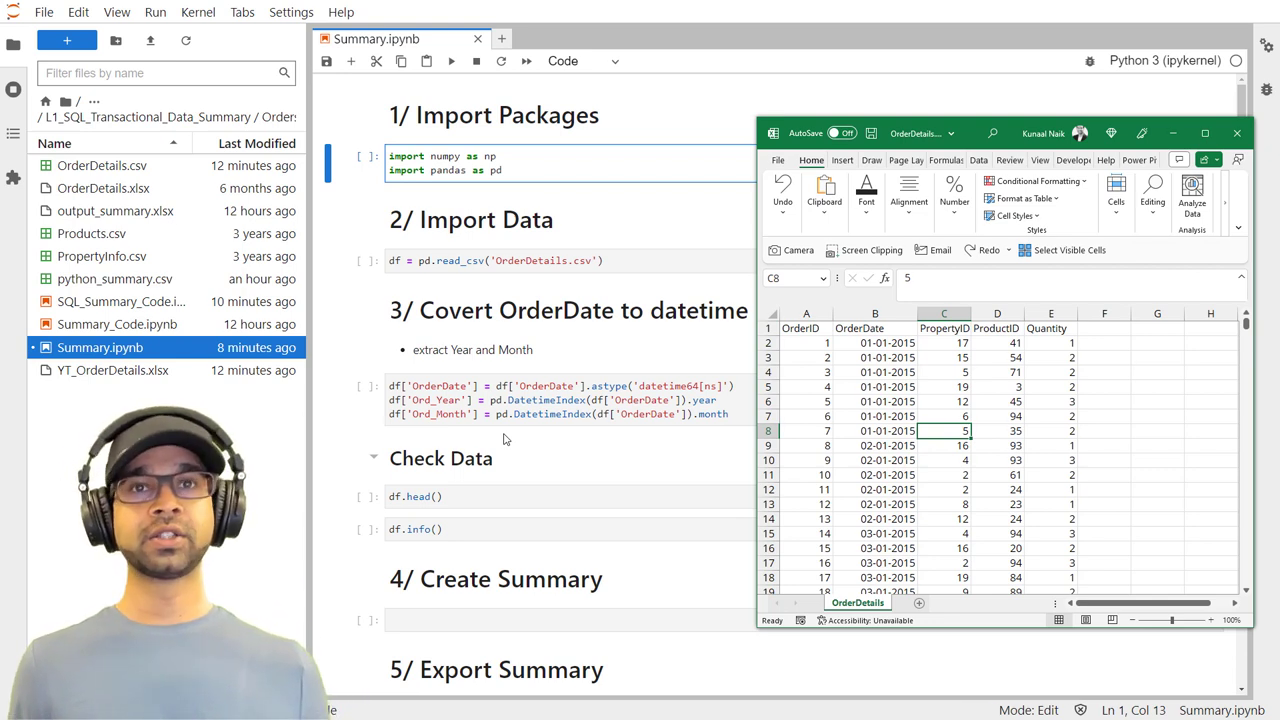
pyautogui.moveTo(548, 137)
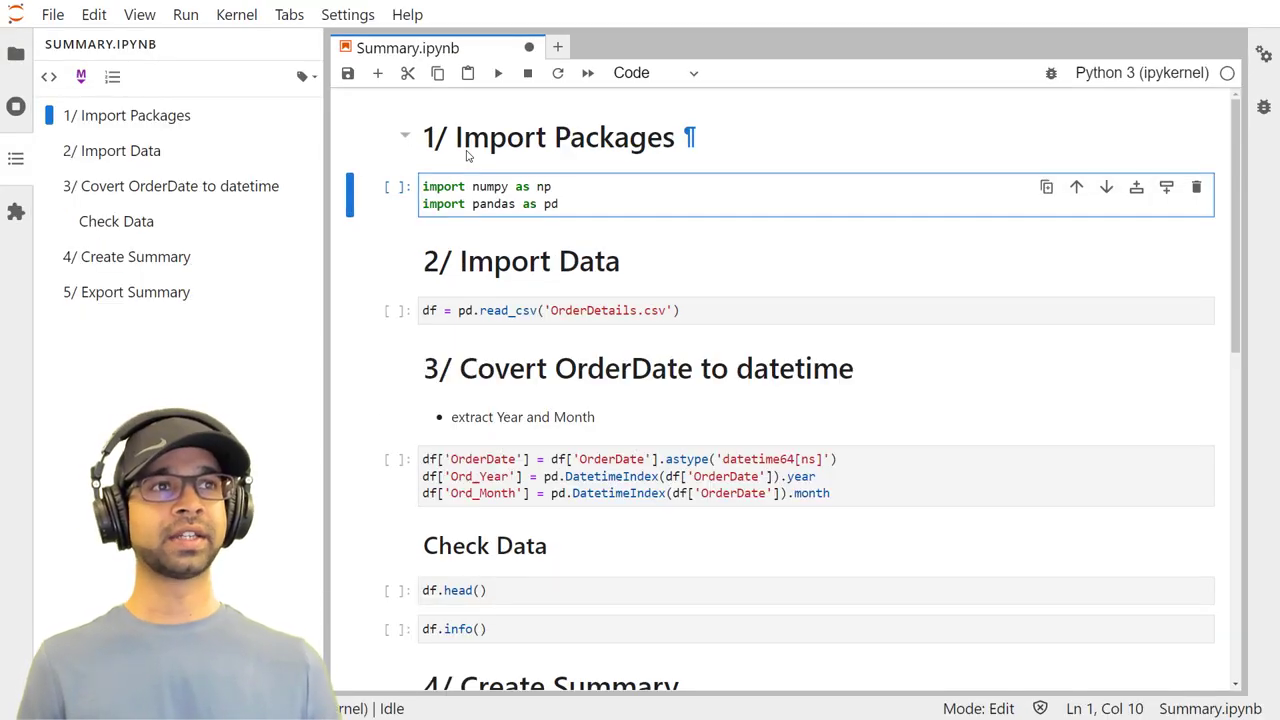
pyautogui.click(498, 73)
pyautogui.click(474, 310)
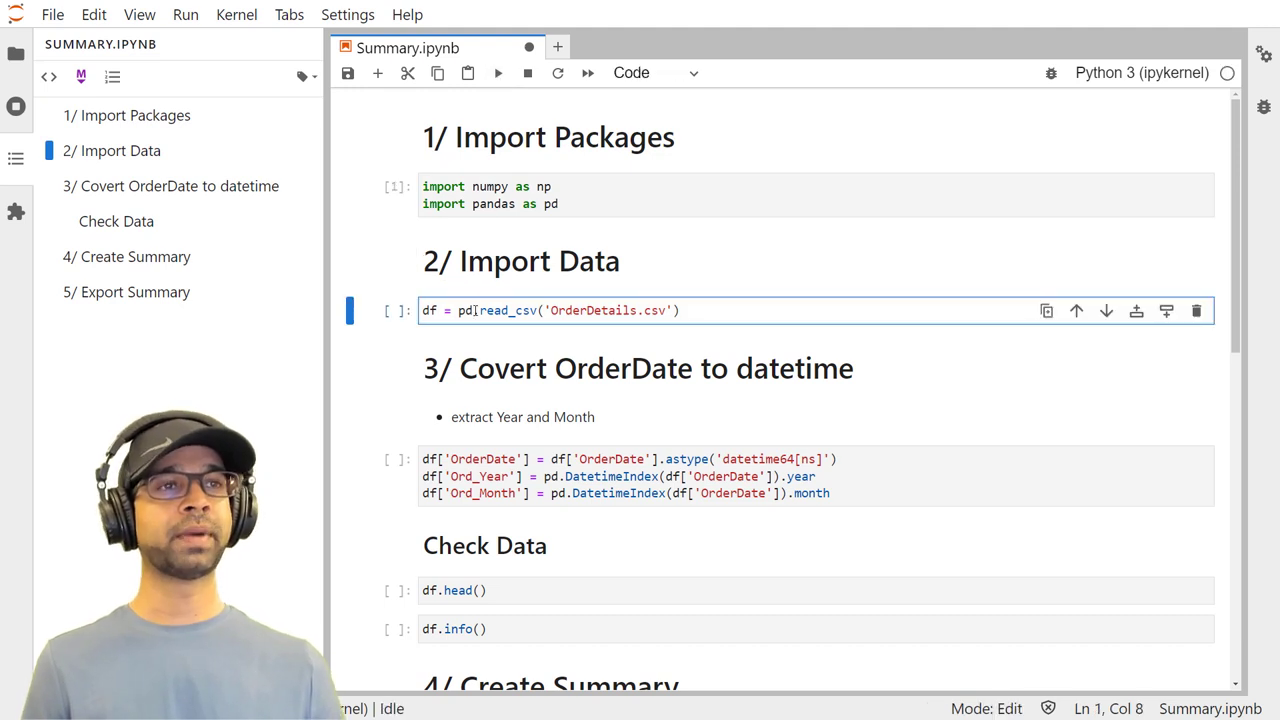
pyautogui.scroll(-1, 474, 310)
pyautogui.scroll(-1, 474, 310)
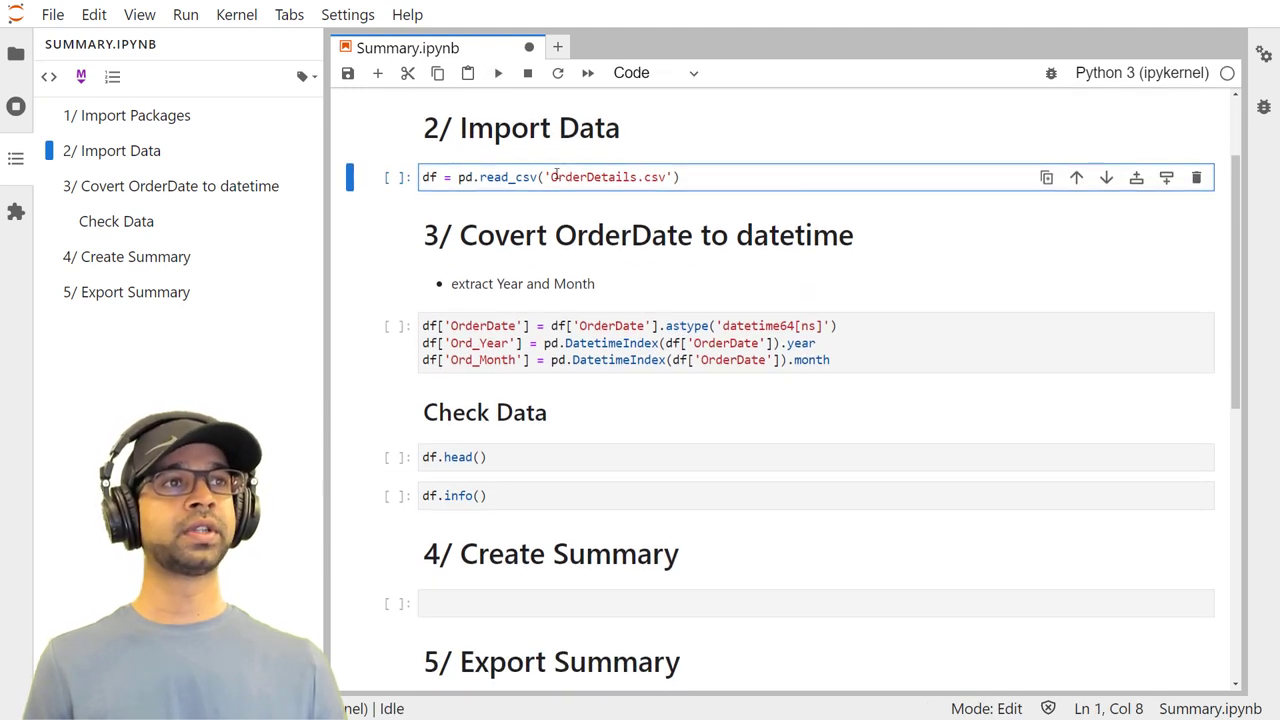
pyautogui.click(498, 73)
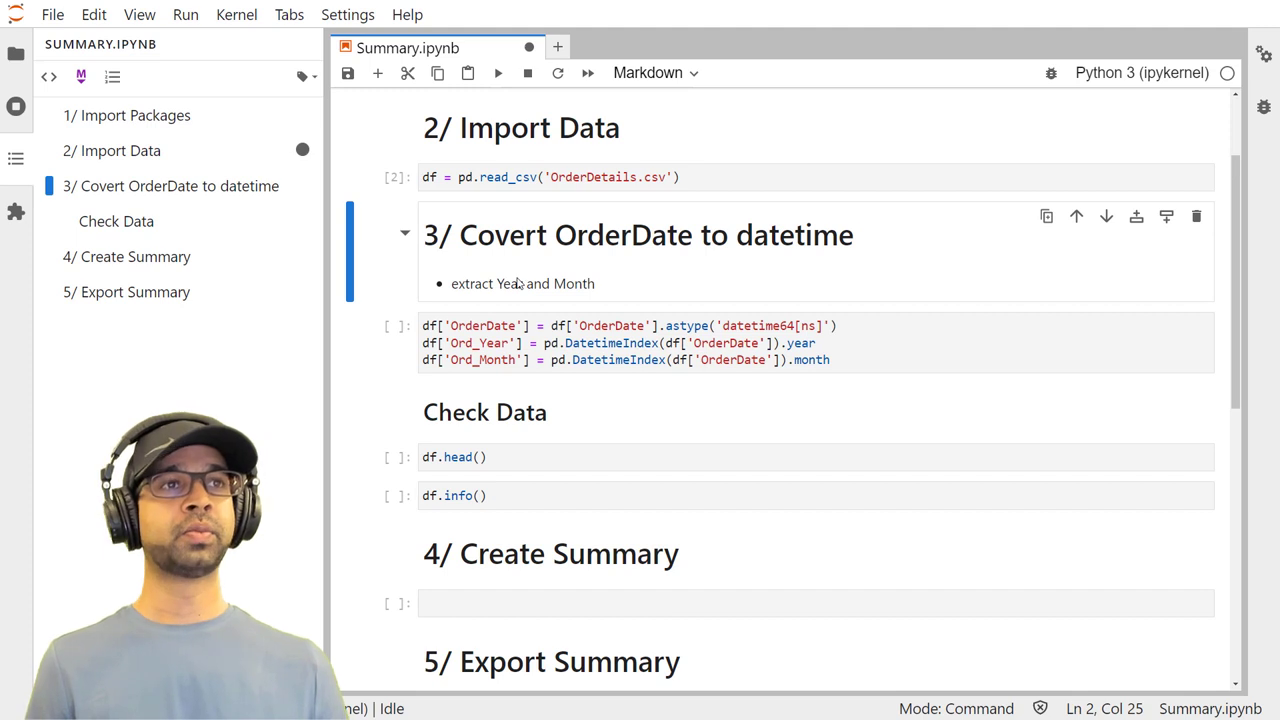
pyautogui.scroll(-1, 474, 340)
pyautogui.scroll(-1, 468, 332)
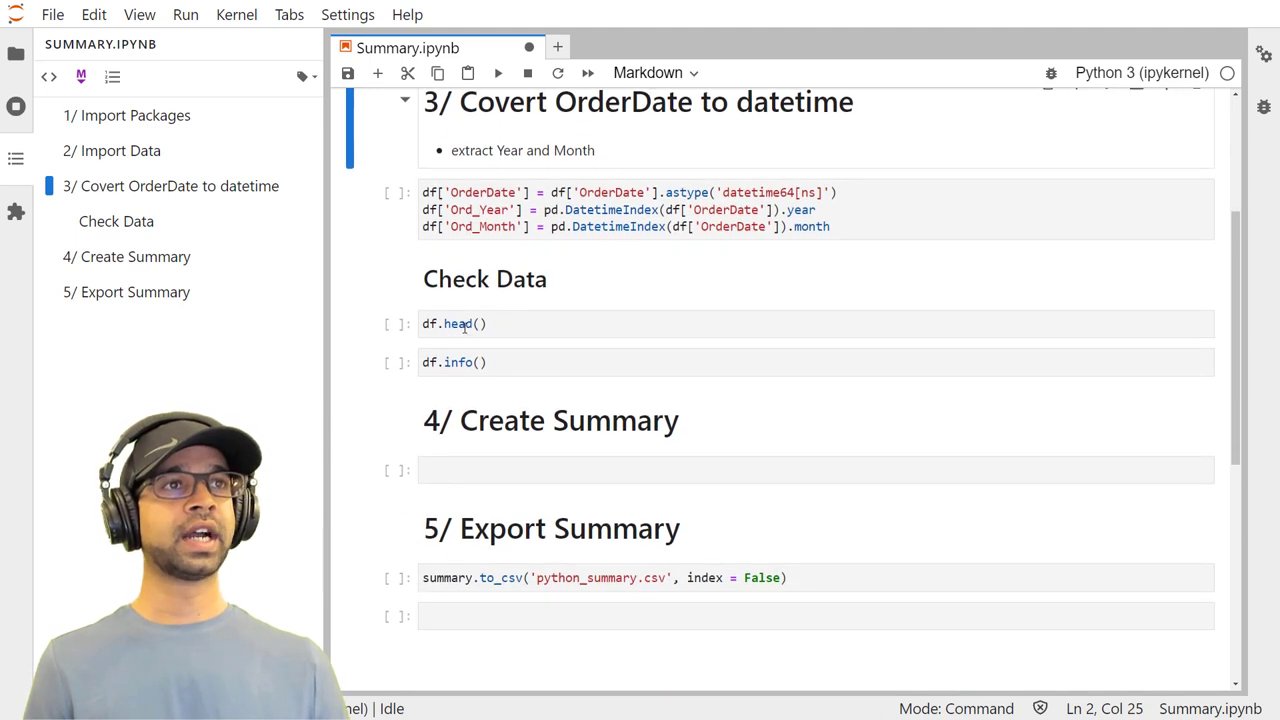
pyautogui.scroll(1, 468, 330)
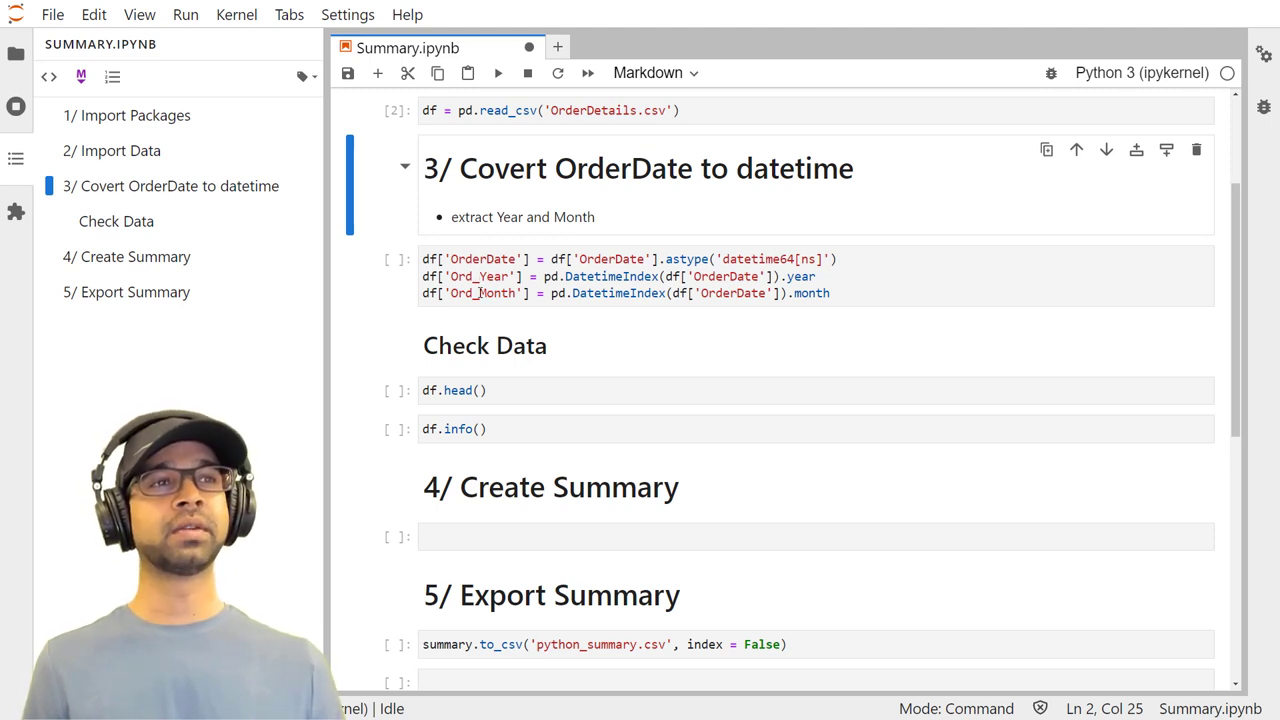
# Walk through the conversion code: OrderDate astype datetime64[ns], then the Ord_Year and Ord_Month extractions
pyautogui.click(480, 293)
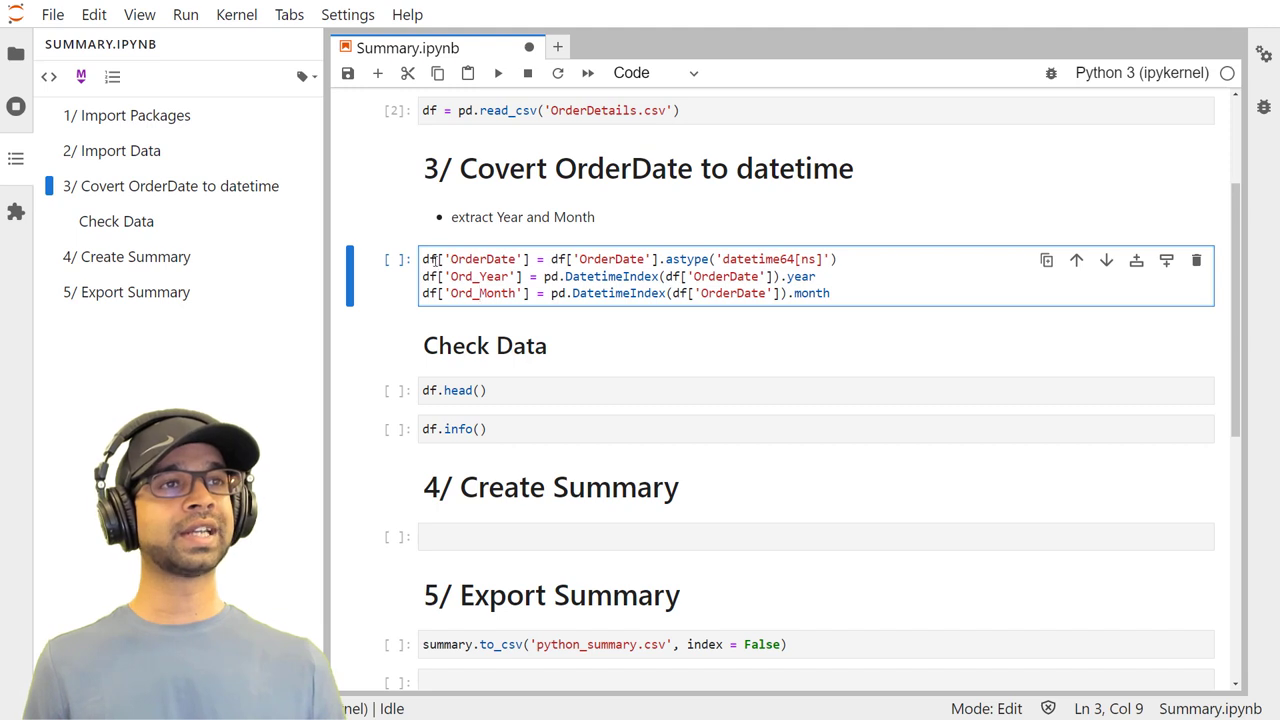
pyautogui.moveTo(451, 258); pyautogui.dragTo(494, 258)
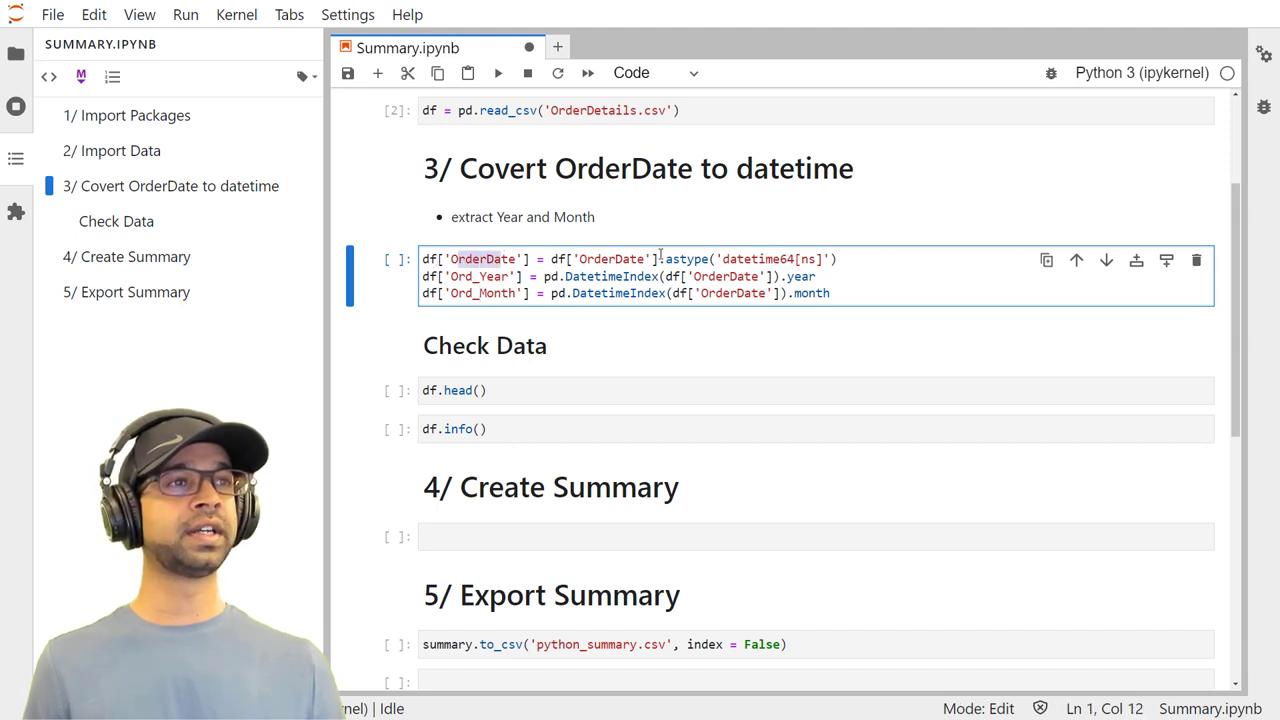
pyautogui.moveTo(660, 258); pyautogui.dragTo(708, 258)
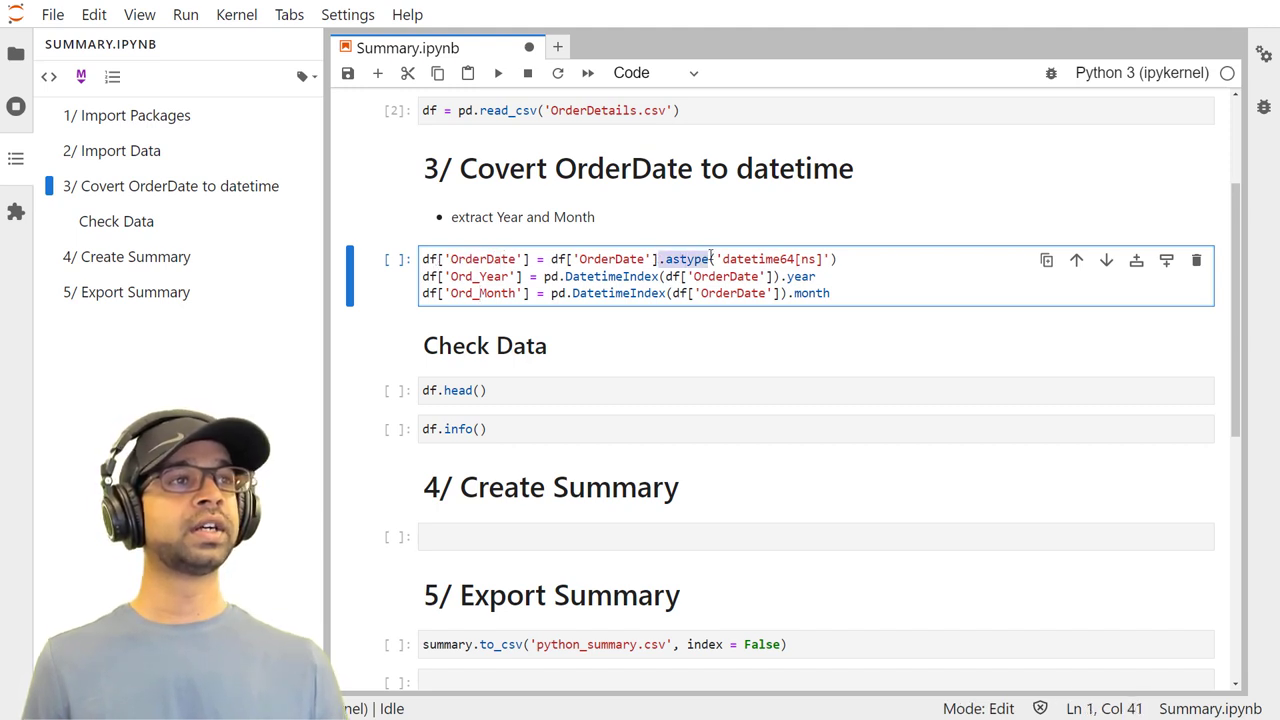
pyautogui.click(681, 259)
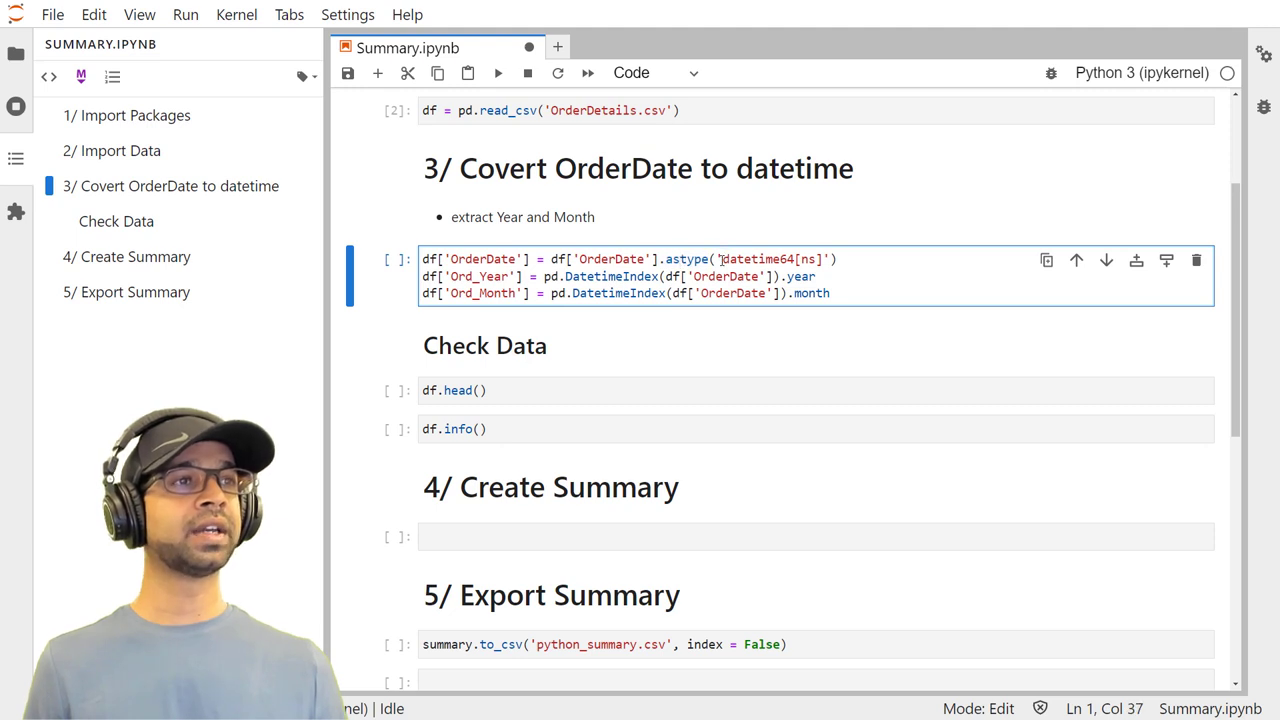
pyautogui.moveTo(719, 259); pyautogui.dragTo(783, 259)
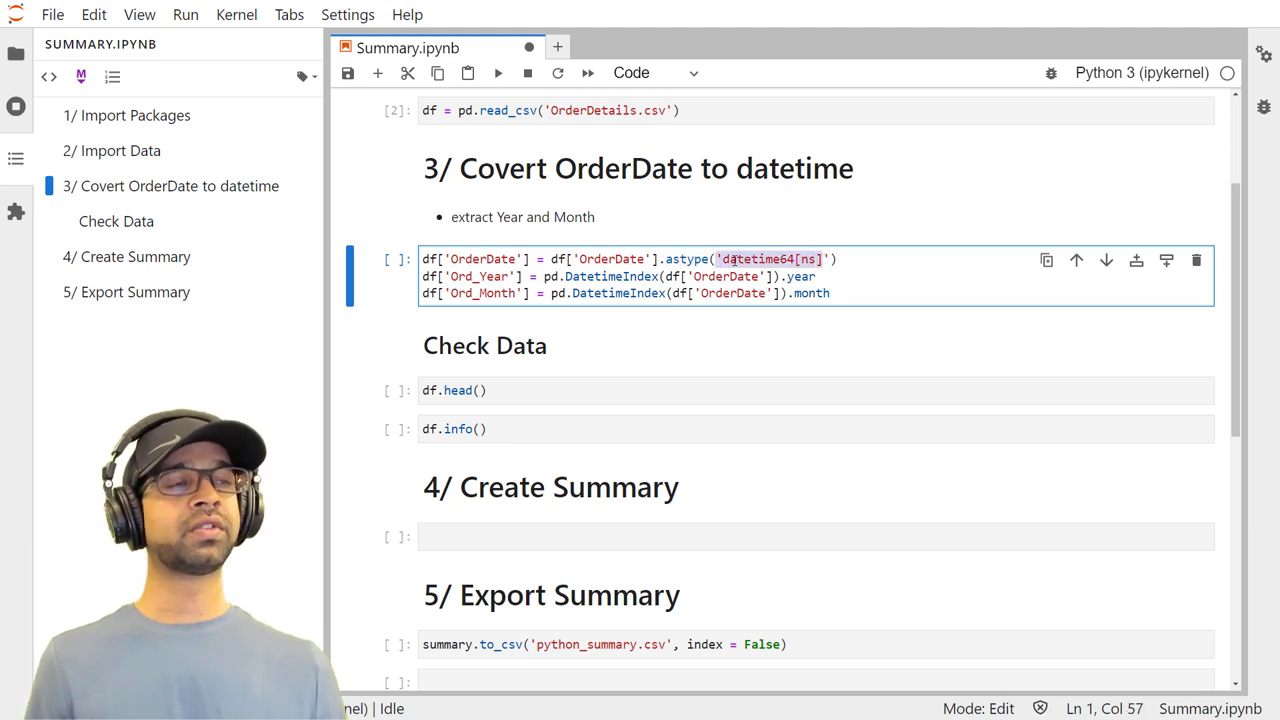
pyautogui.click(704, 260)
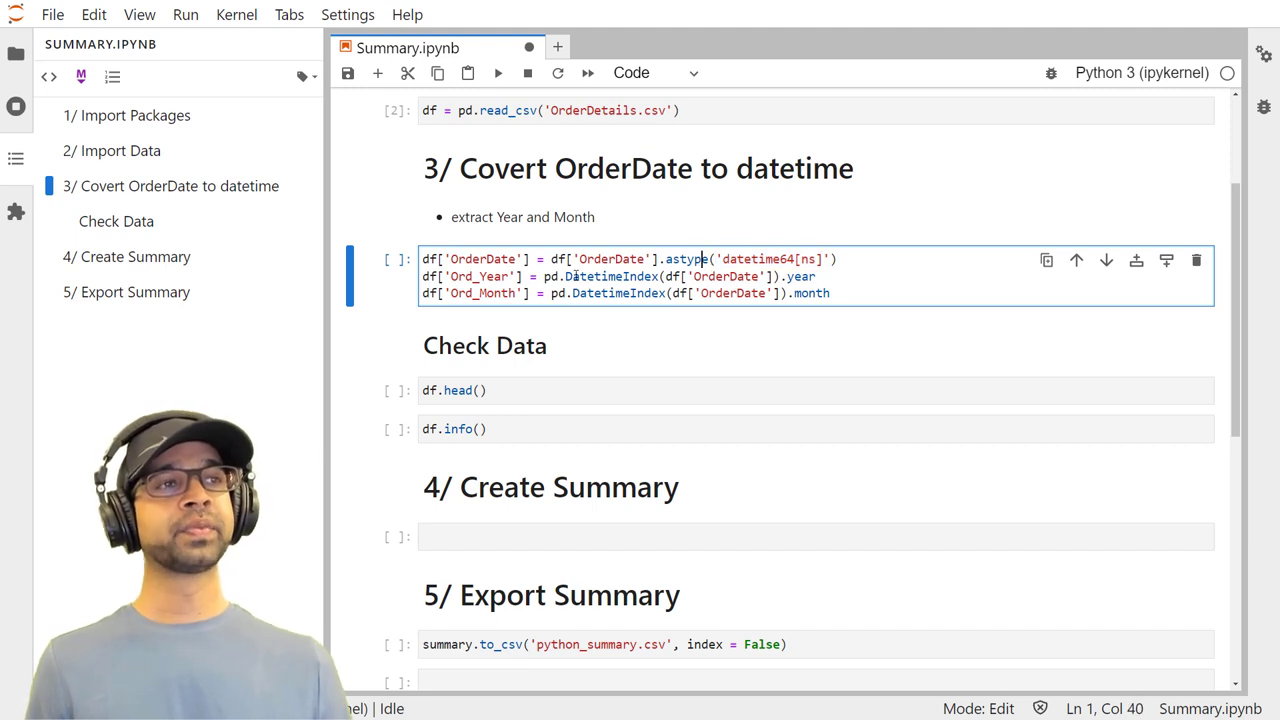
pyautogui.click(544, 276)
pyautogui.moveTo(544, 276); pyautogui.dragTo(816, 276)
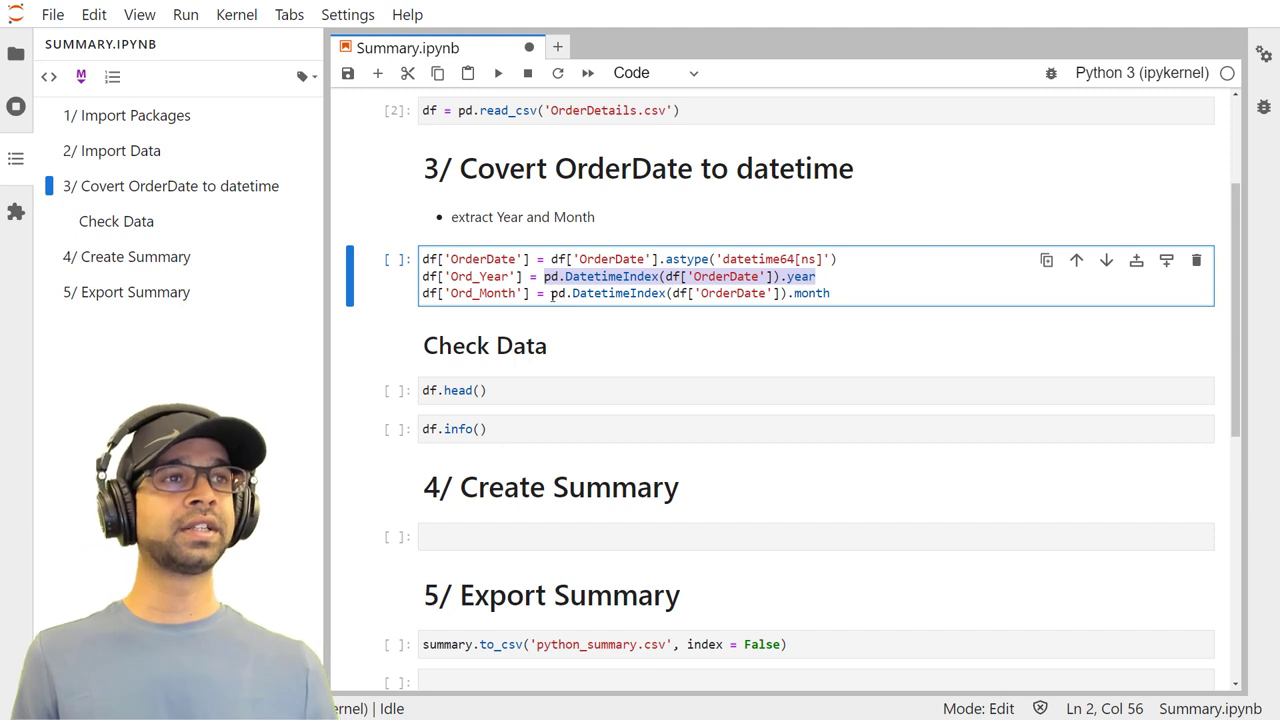
pyautogui.moveTo(551, 293); pyautogui.dragTo(861, 295)
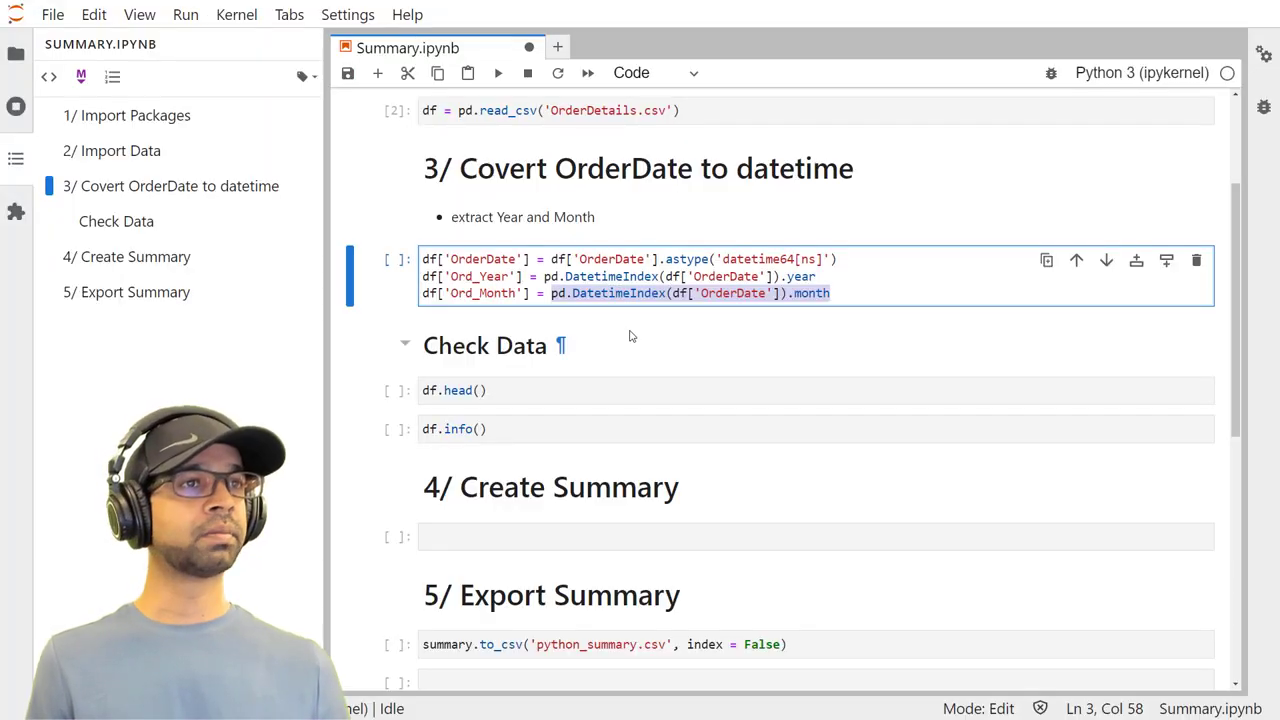
pyautogui.click(571, 292)
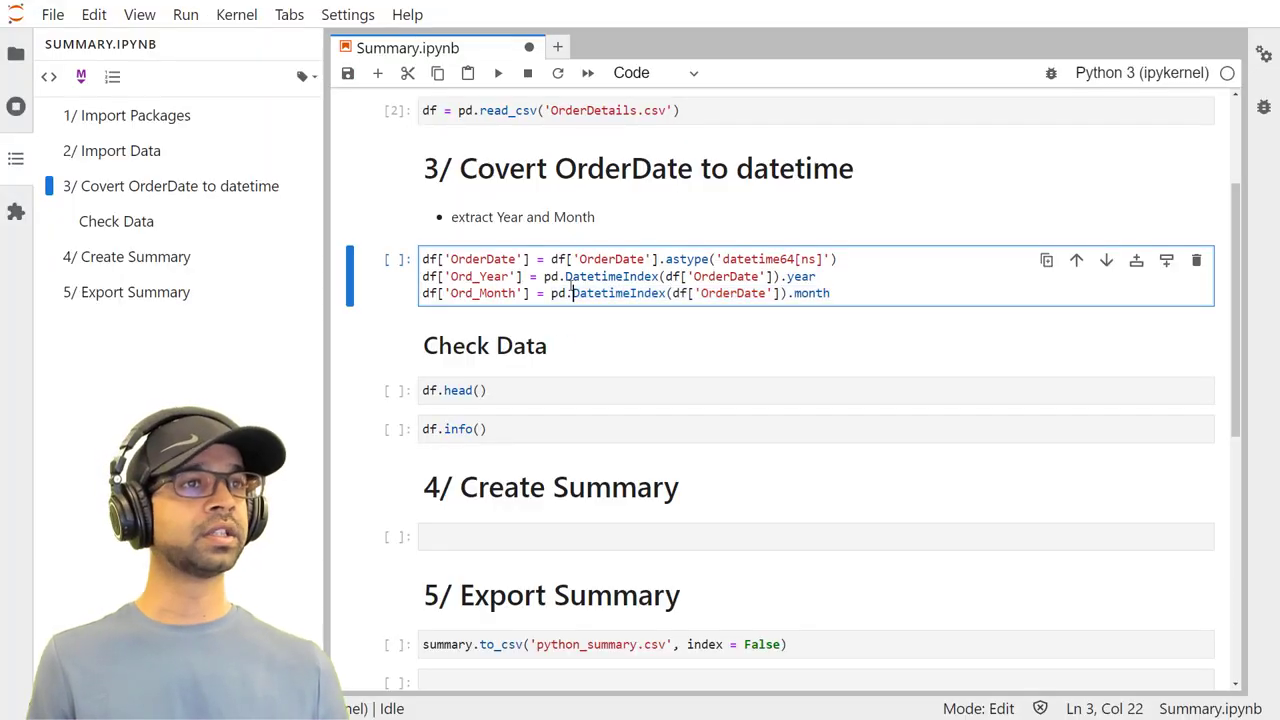
# Run the conversion cell, scroll its date-parsing warnings, and highlight the first unparsed date
pyautogui.click(498, 73)
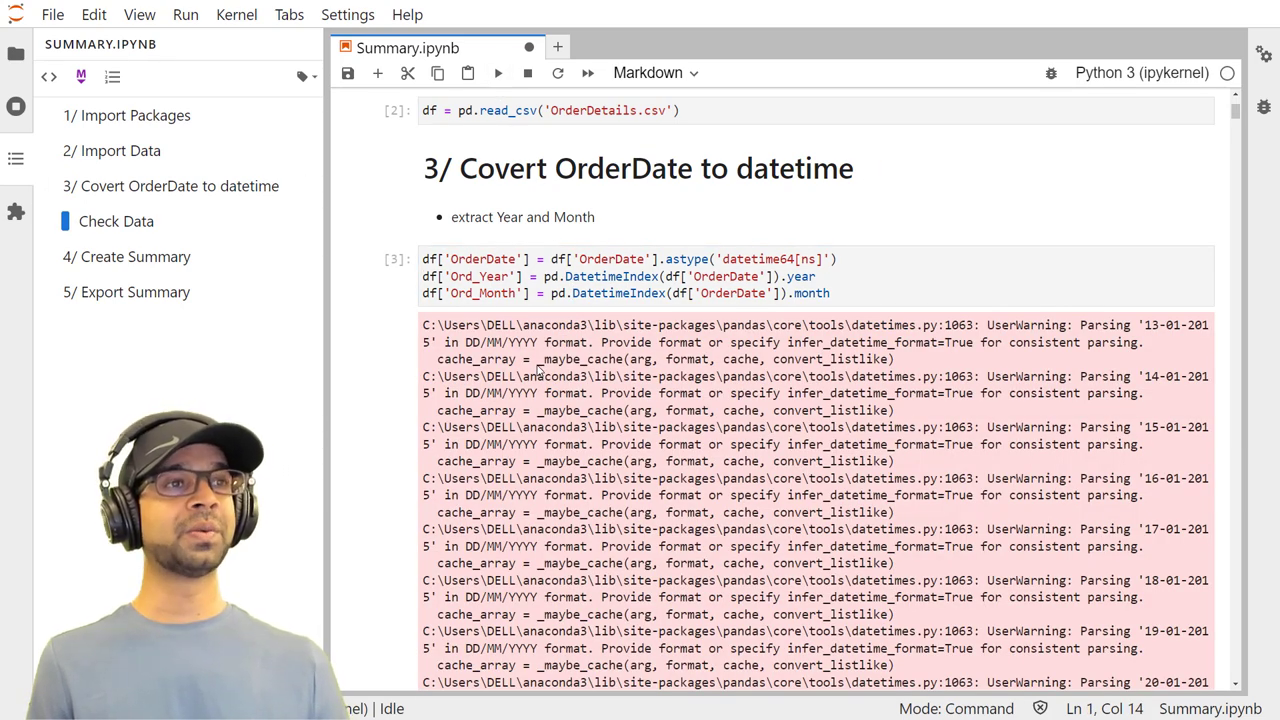
pyautogui.scroll(-5, 537, 370)
pyautogui.scroll(-5, 537, 370)
pyautogui.scroll(-5, 537, 370)
pyautogui.scroll(-5, 537, 372)
pyautogui.scroll(3, 1000, 300)
pyautogui.scroll(15, 1100, 280)
pyautogui.scroll(2, 1140, 270)
pyautogui.moveTo(1139, 258); pyautogui.dragTo(1212, 259)
pyautogui.click(1212, 259)
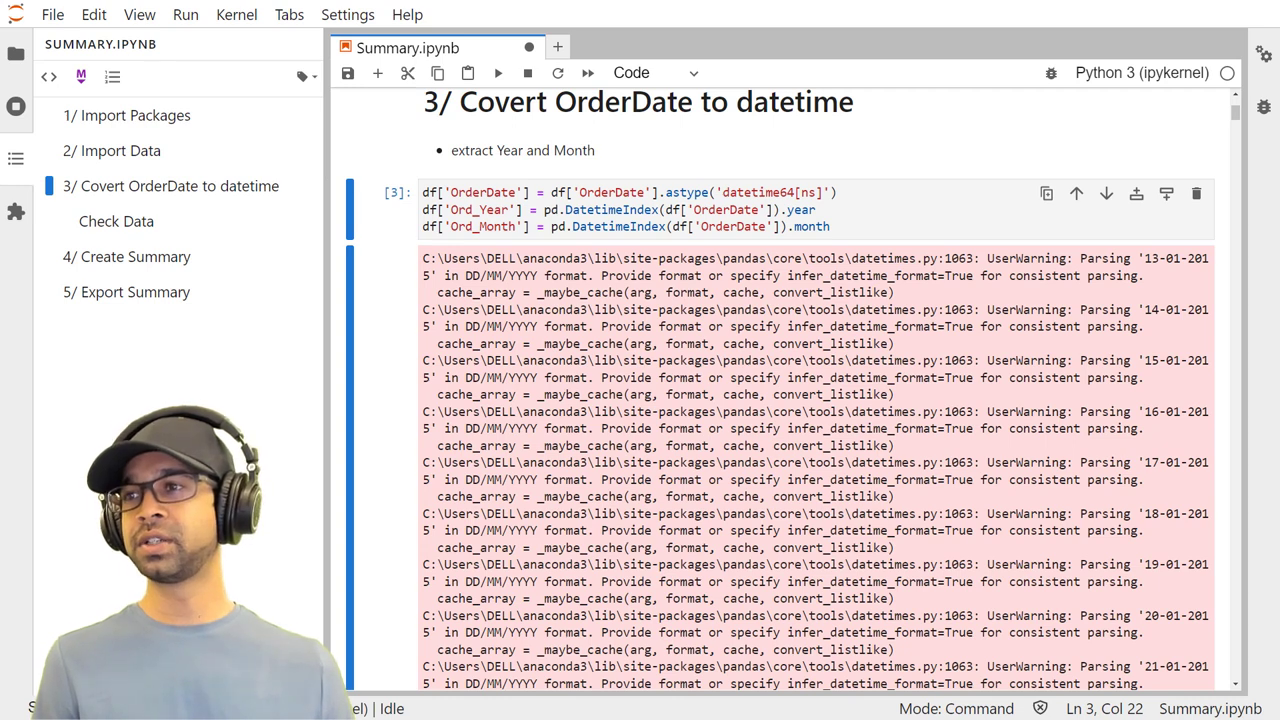
pyautogui.hotkey('alt', 'Tab')
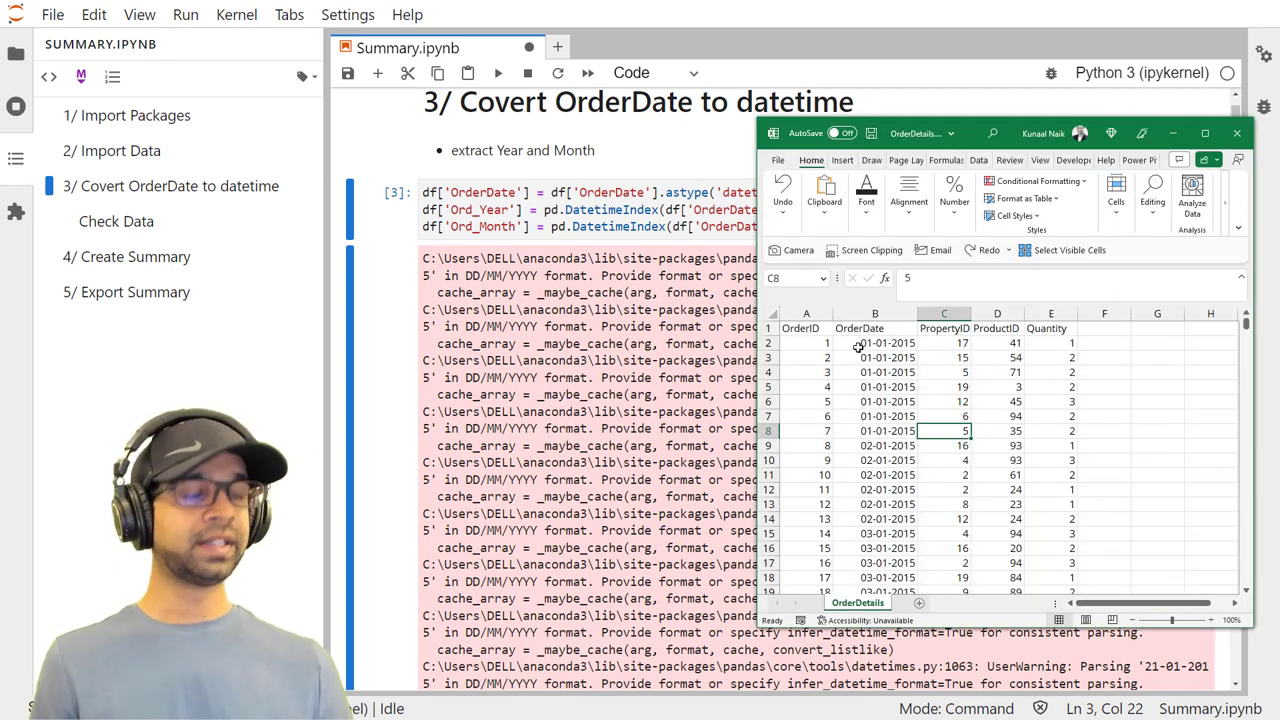
# Select the OrderDate values from B2 down to the end of the column
pyautogui.click(857, 347)
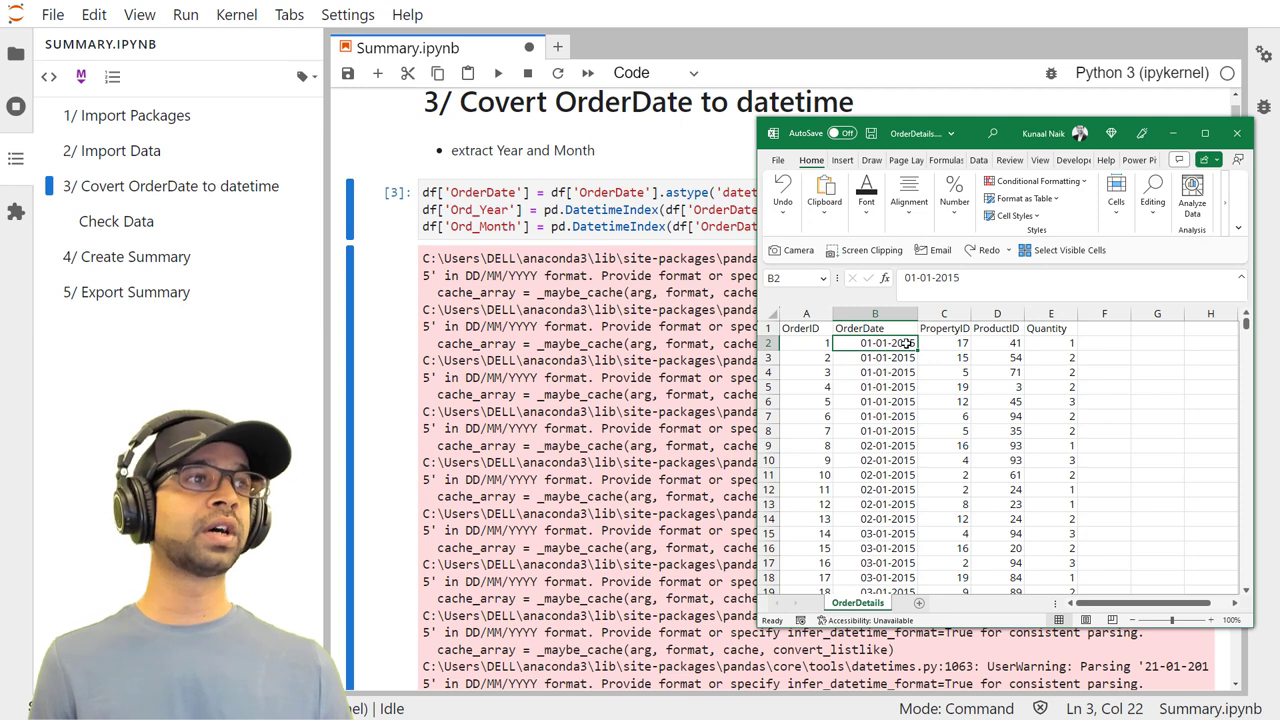
pyautogui.click(1212, 620)
pyautogui.click(1212, 620)
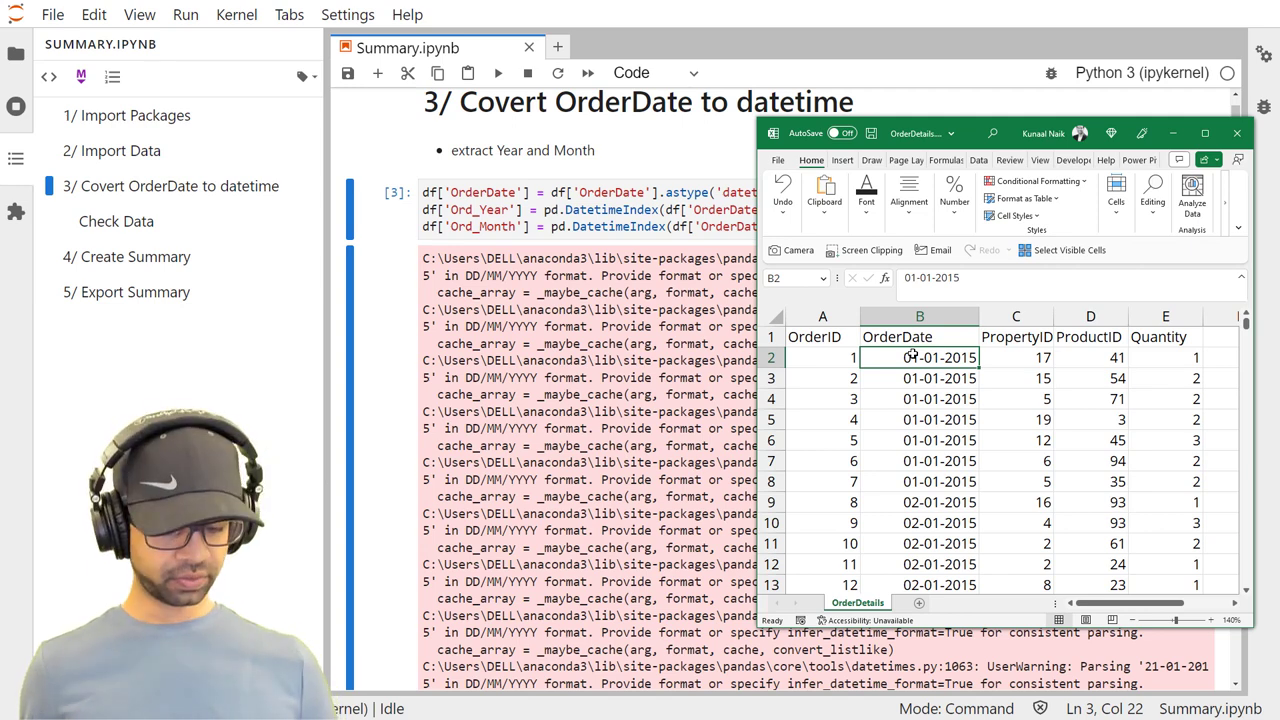
pyautogui.hotkey('ctrl', 'shift', 'Down')
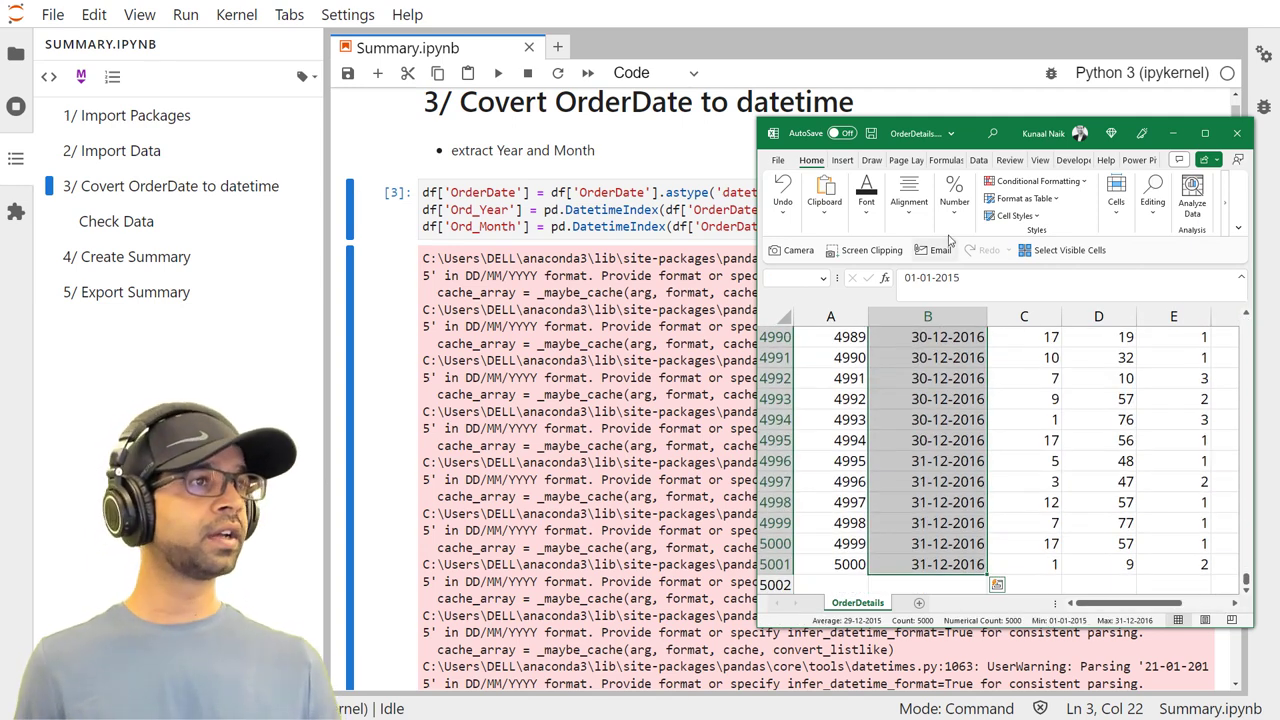
# Apply the custom number format yyyy-mm-dd to the selected dates
pyautogui.click(979, 161)
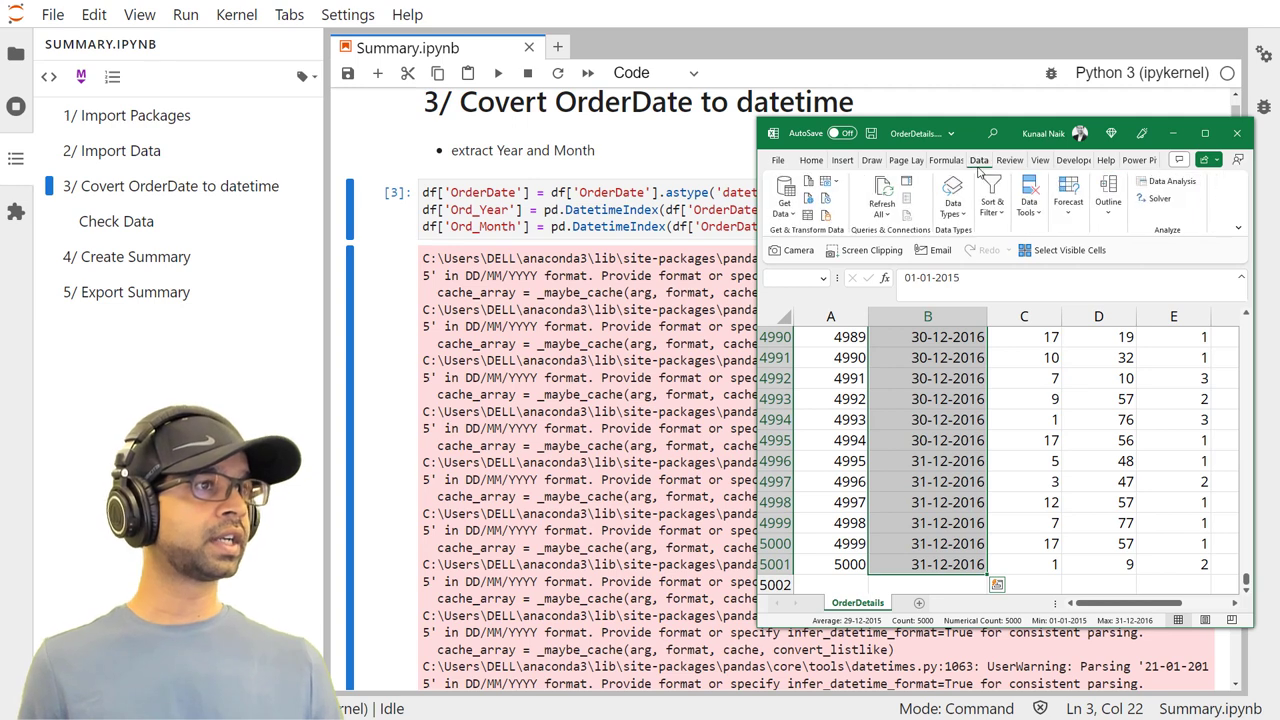
pyautogui.click(811, 161)
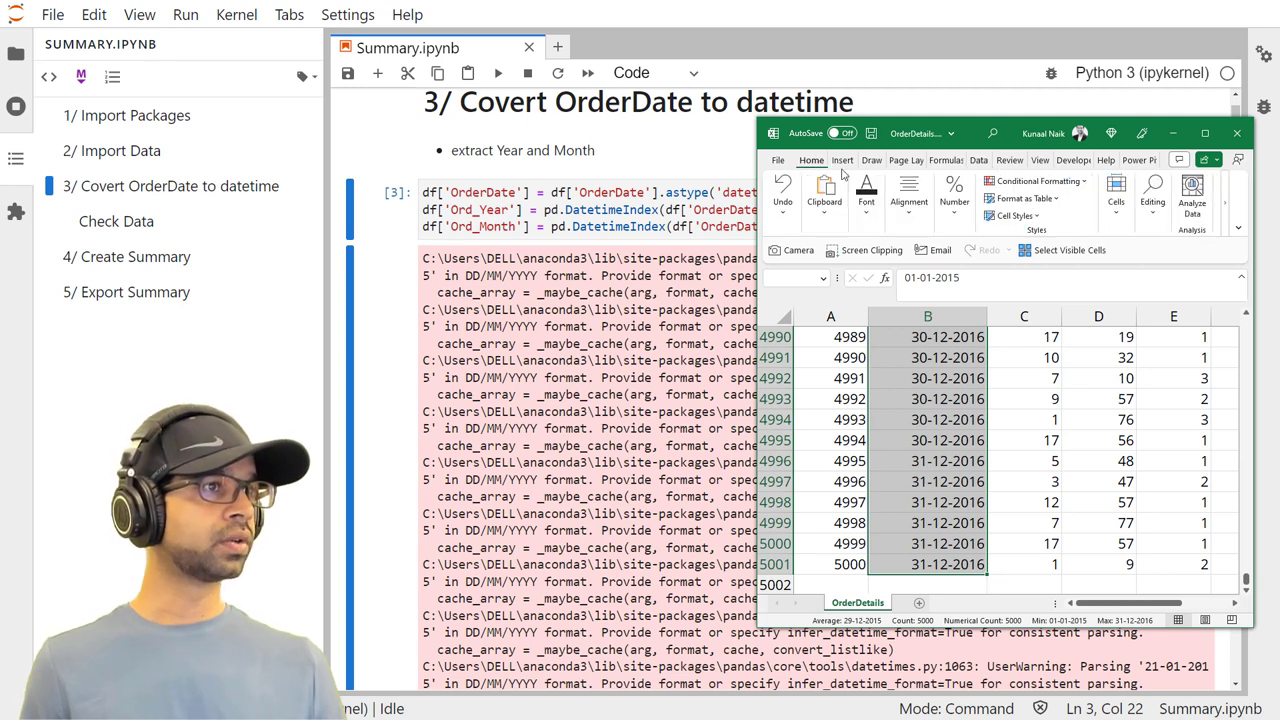
pyautogui.click(953, 205)
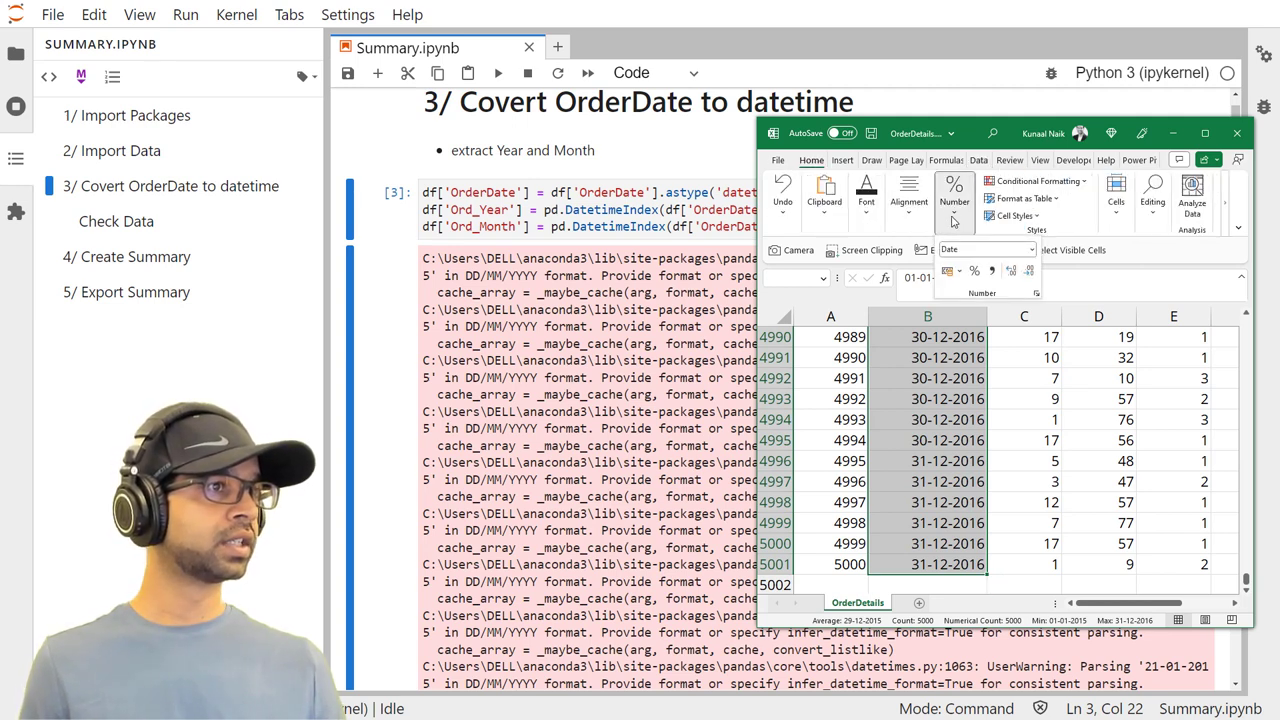
pyautogui.click(1031, 294)
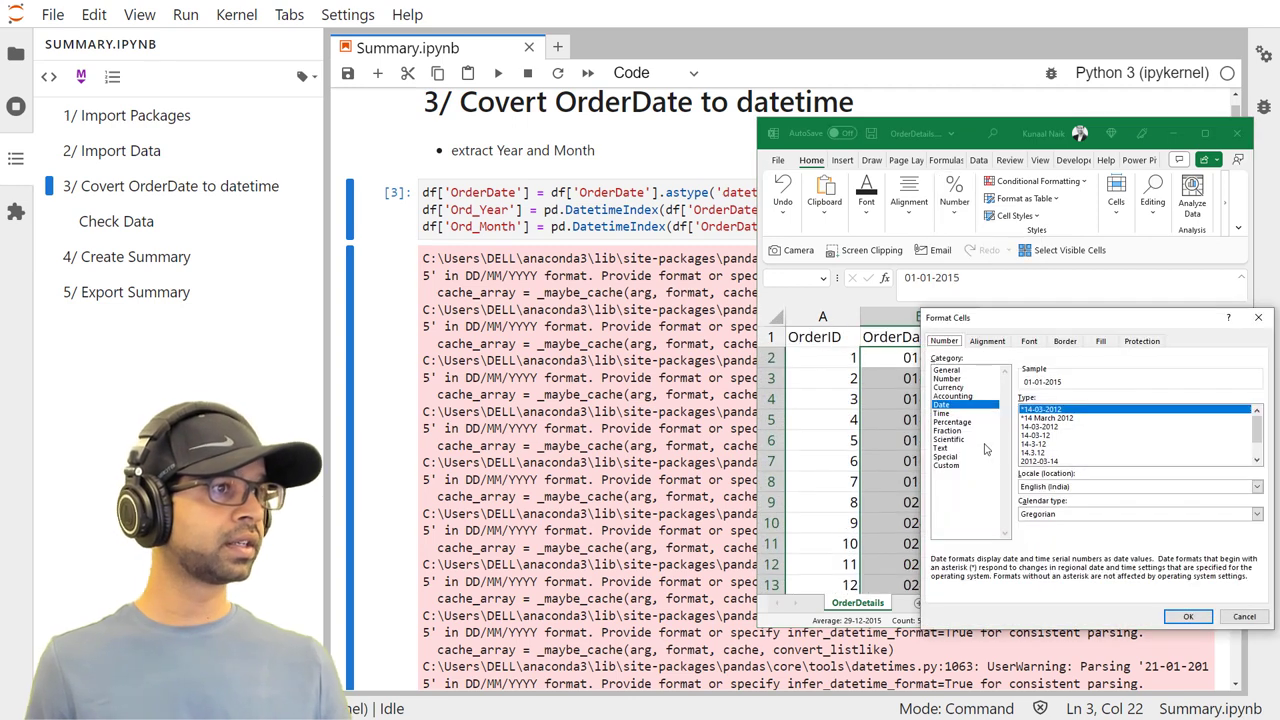
pyautogui.click(946, 465)
pyautogui.moveTo(1062, 410); pyautogui.dragTo(985, 412)
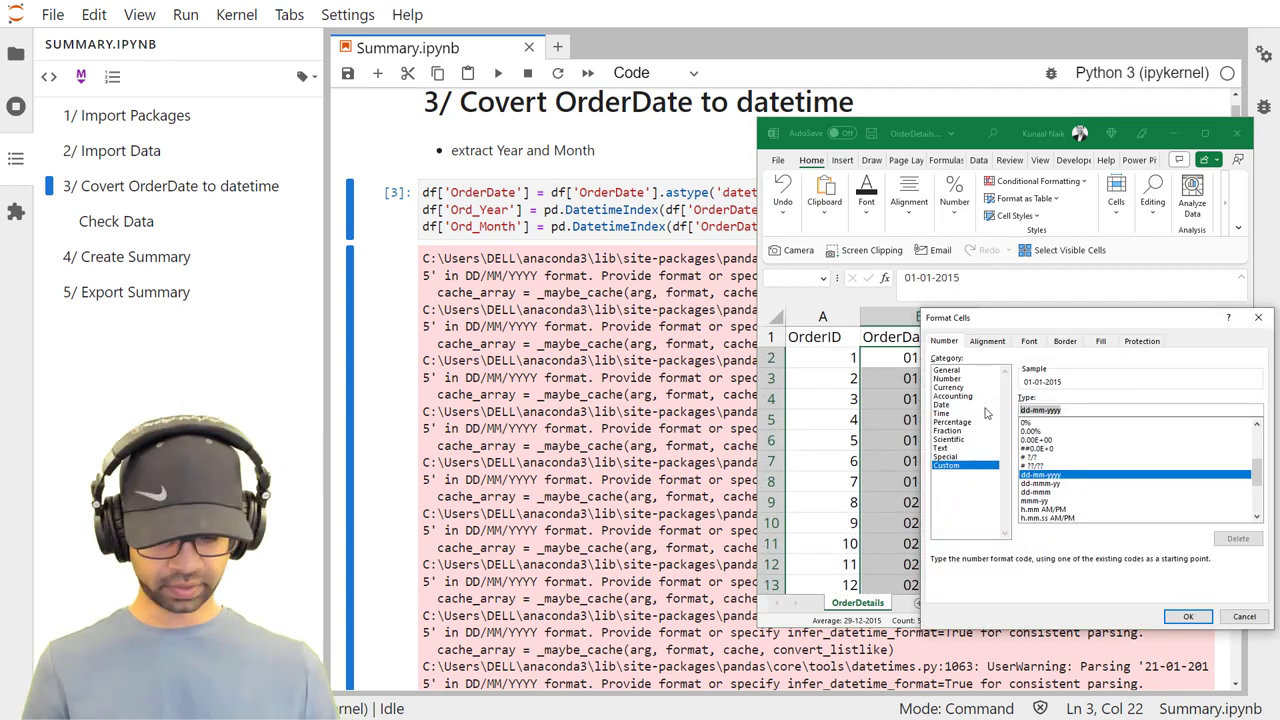
pyautogui.write('yyyy')
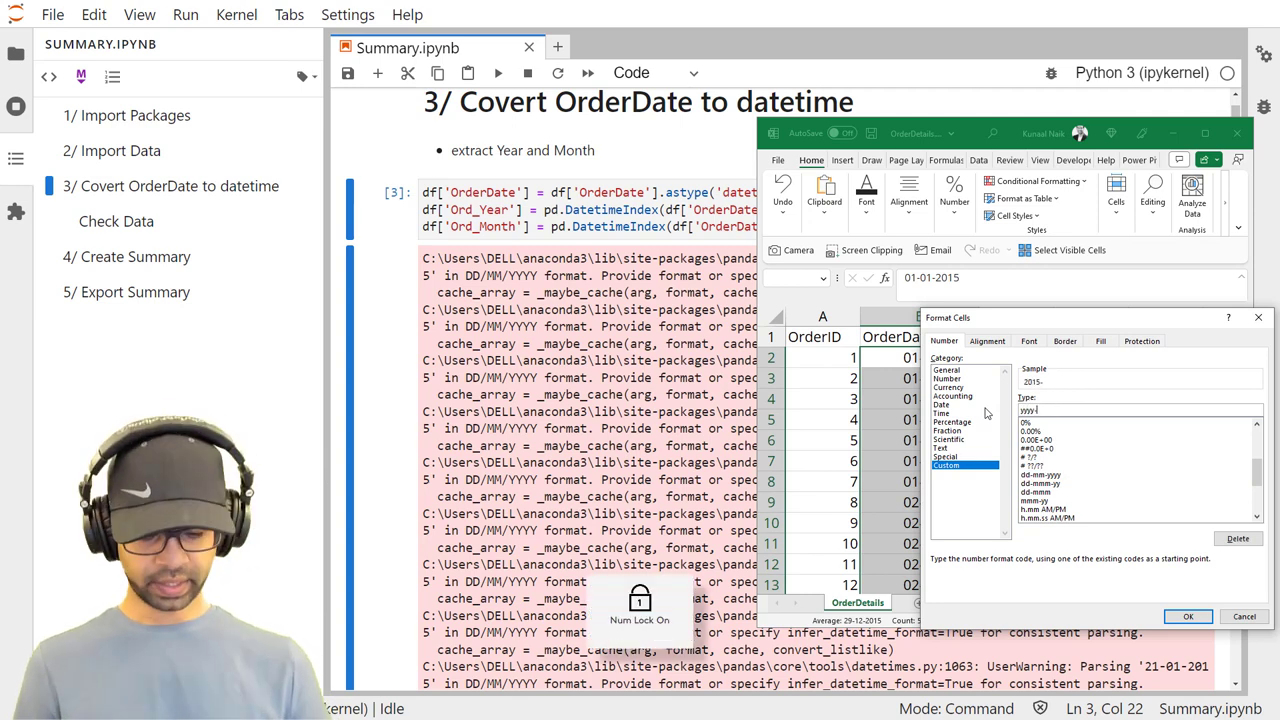
pyautogui.write('-mm-dd')
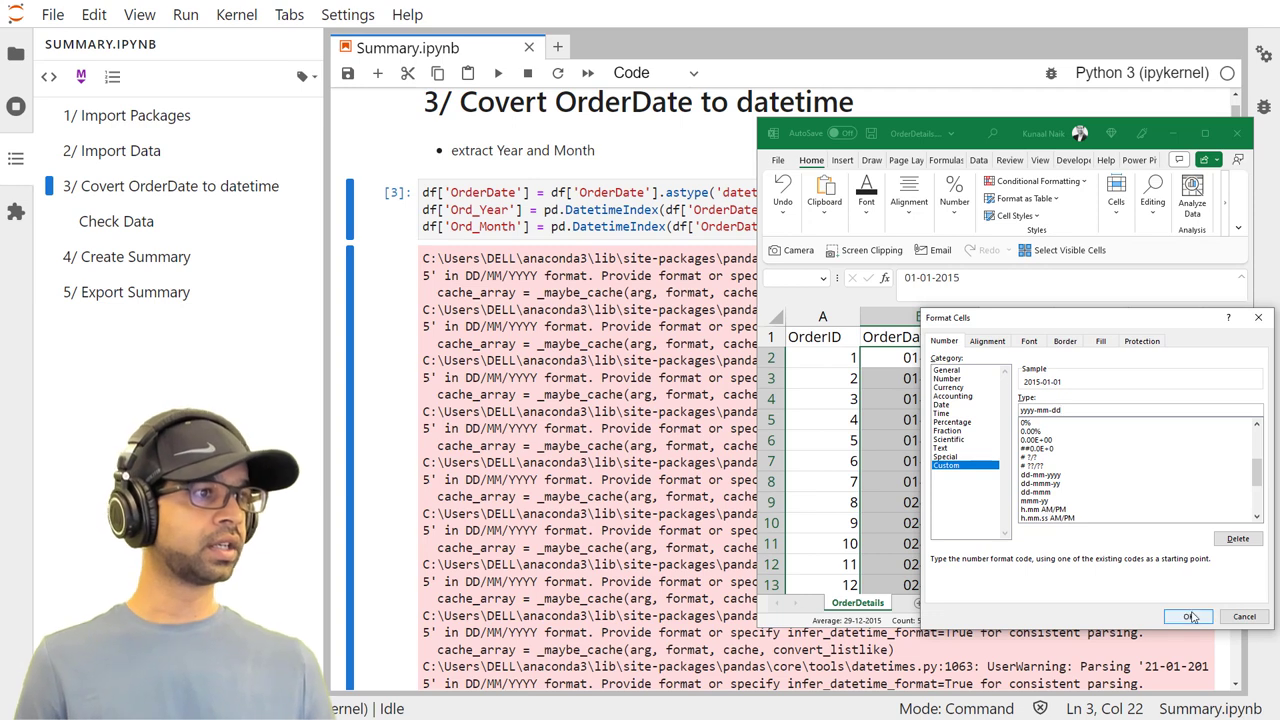
pyautogui.click(1187, 616)
pyautogui.click(948, 437)
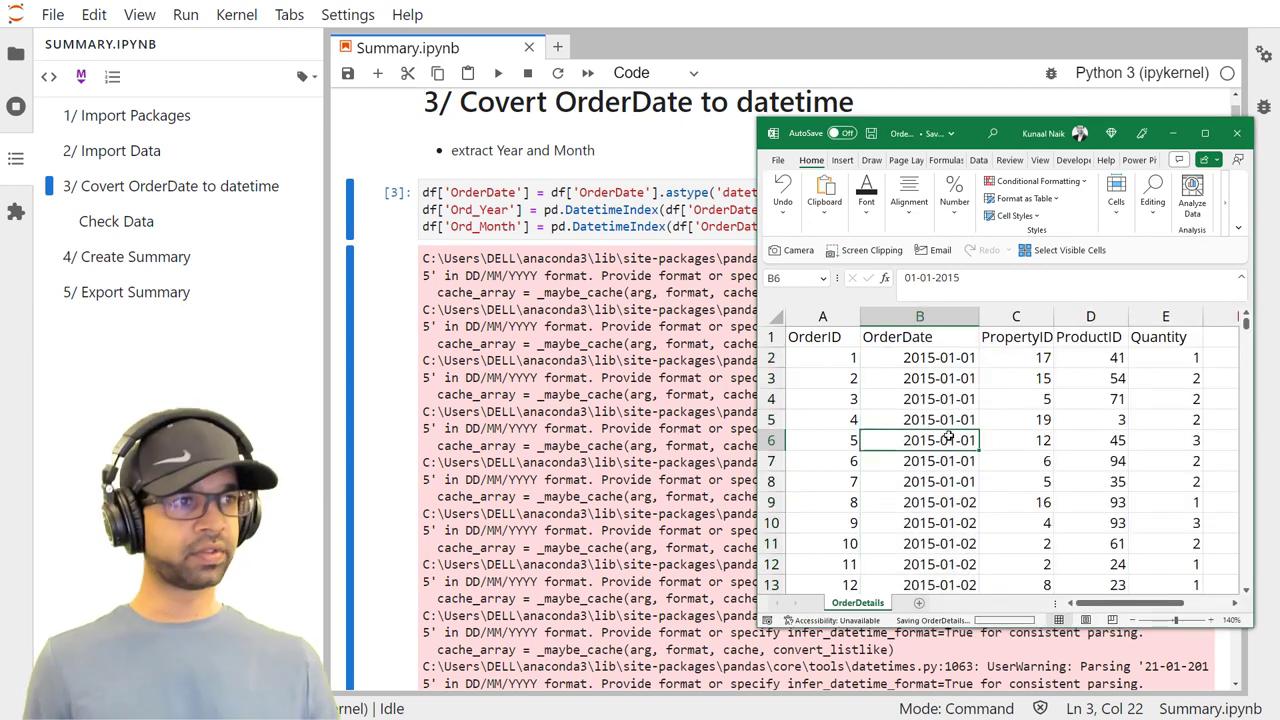
# Save the workbook, then rerun the notebook's data import and OrderDate conversion cells
pyautogui.hotkey('ctrl', 's')
pyautogui.click(452, 57)
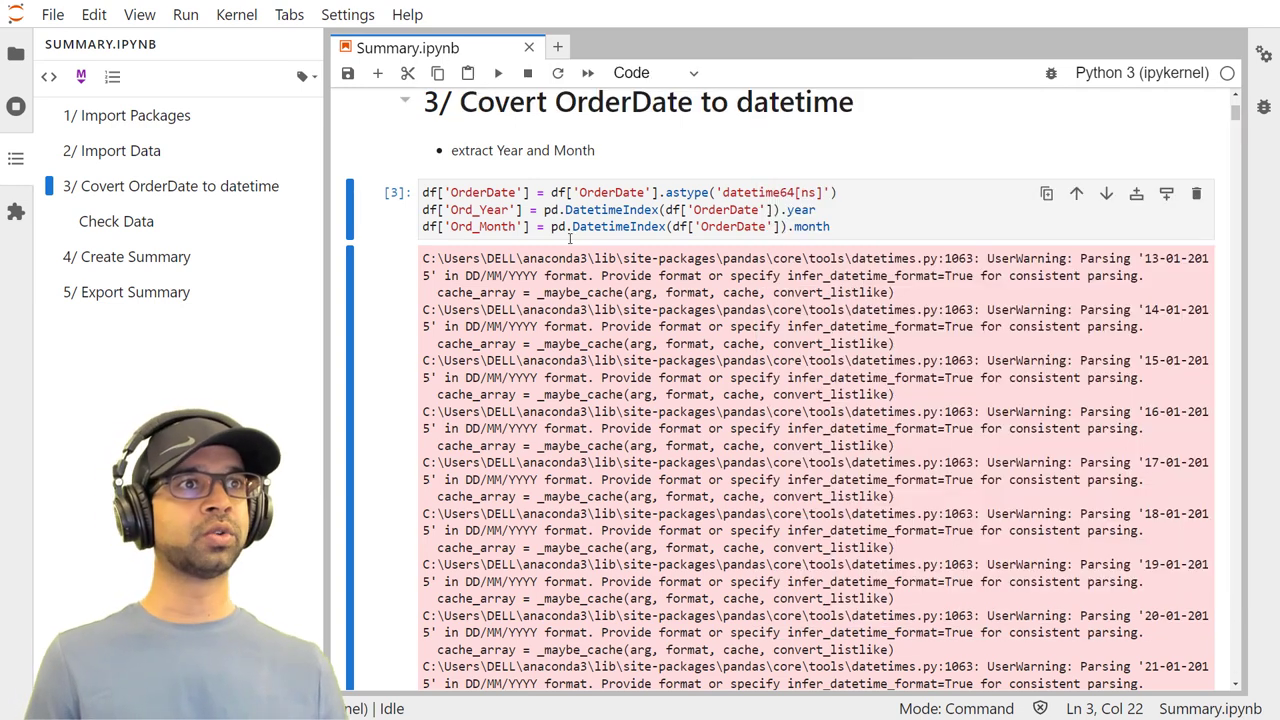
pyautogui.scroll(3, 588, 428)
pyautogui.click(484, 307)
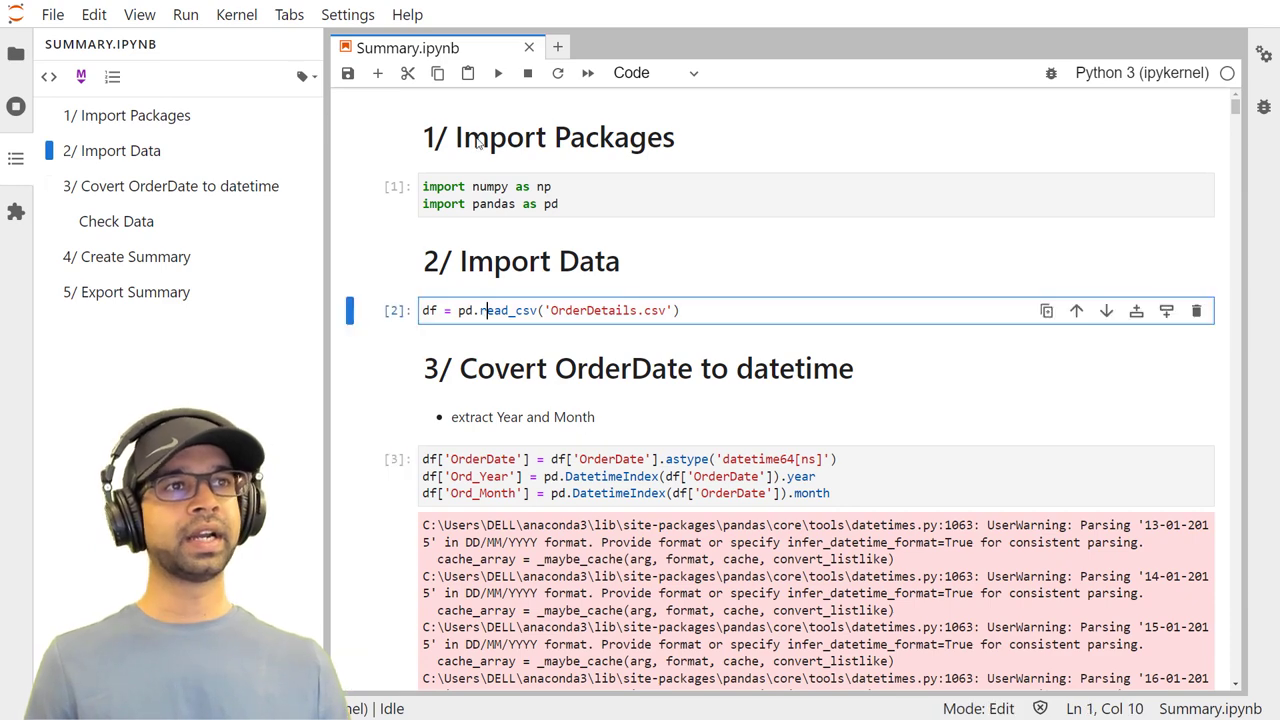
pyautogui.click(497, 74)
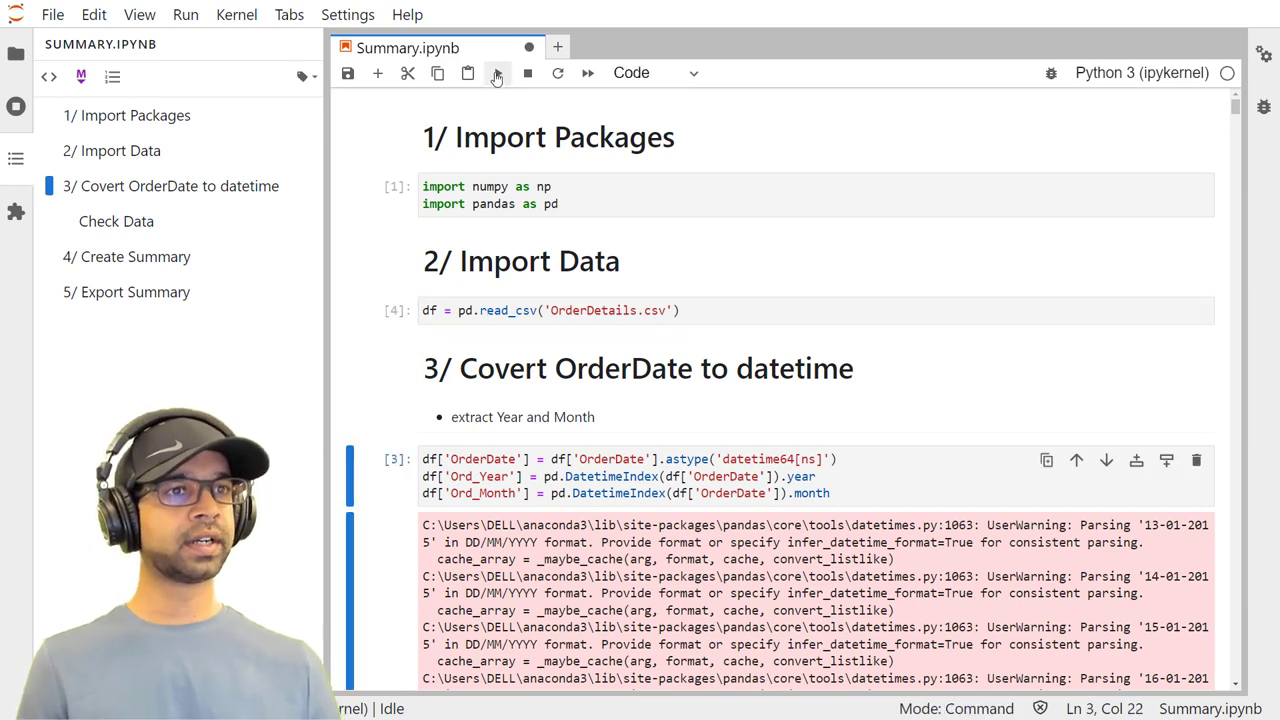
pyautogui.click(497, 74)
# Run the df.head() preview and point out the new Ord_Year and Ord_Month columns
pyautogui.scroll(-3, 460, 300)
pyautogui.scroll(-1, 475, 312)
pyautogui.click(465, 323)
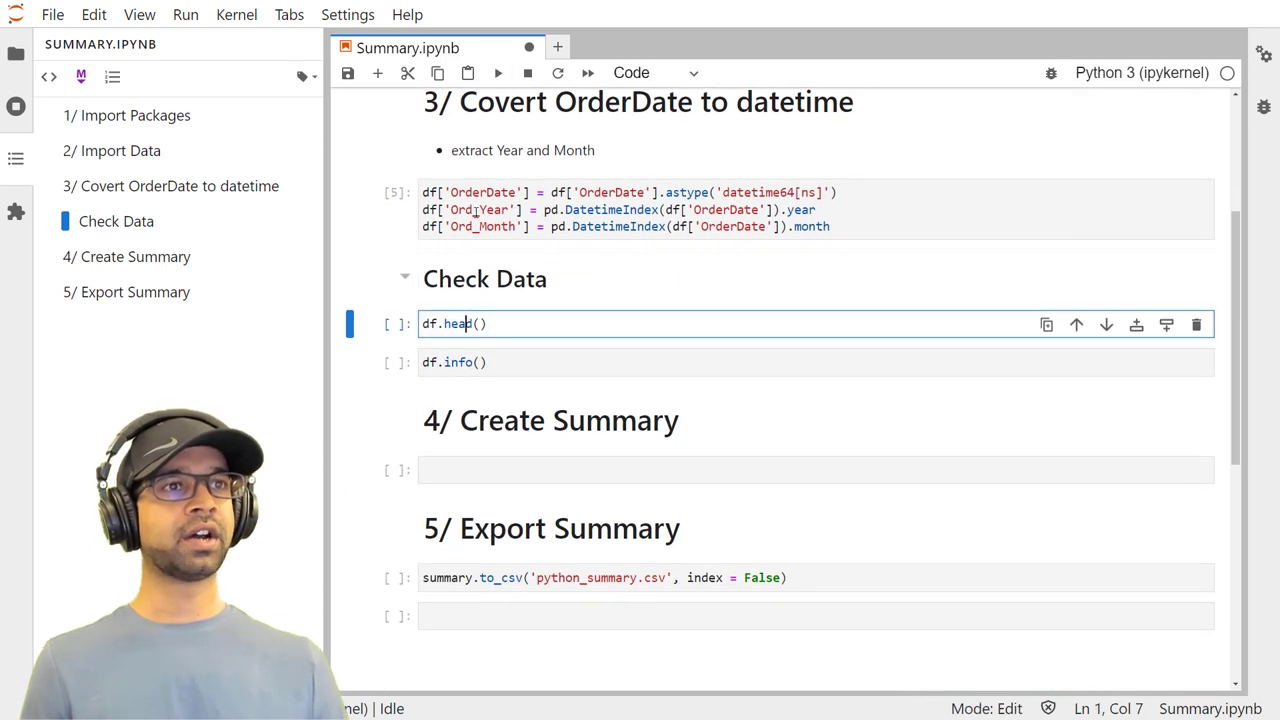
pyautogui.click(497, 73)
pyautogui.scroll(-2, 493, 387)
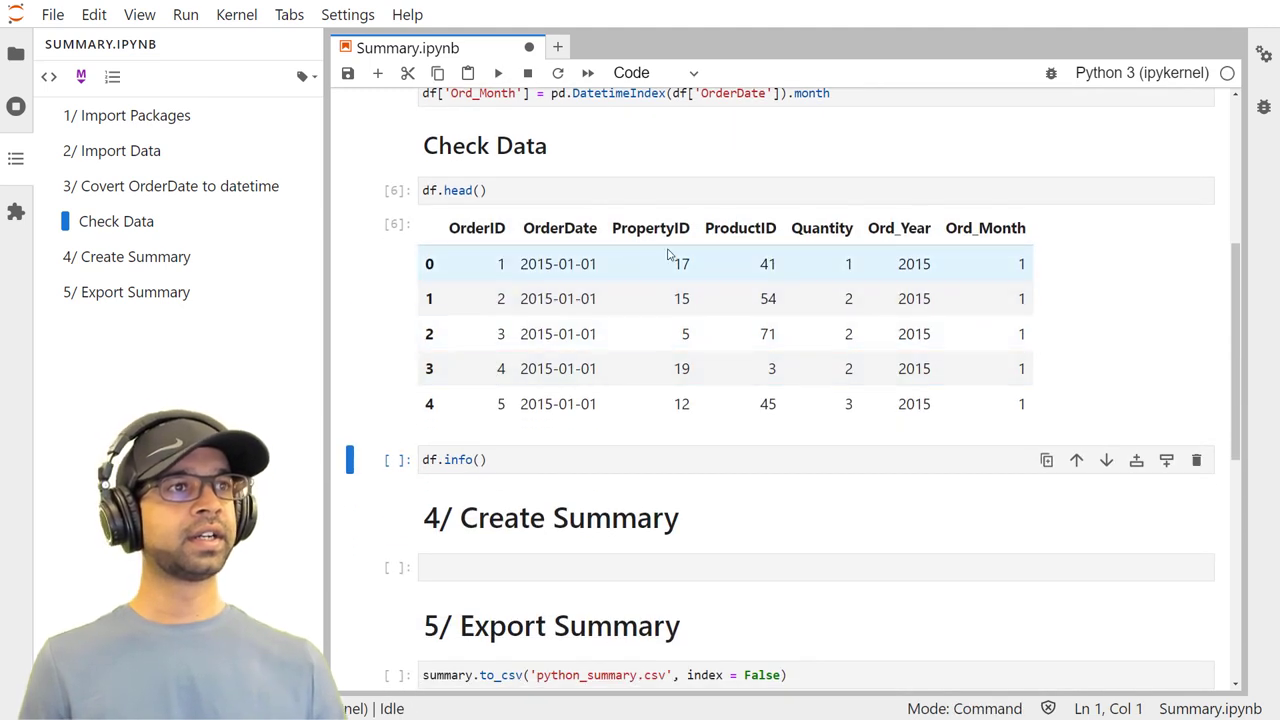
pyautogui.doubleClick(884, 230)
pyautogui.doubleClick(994, 230)
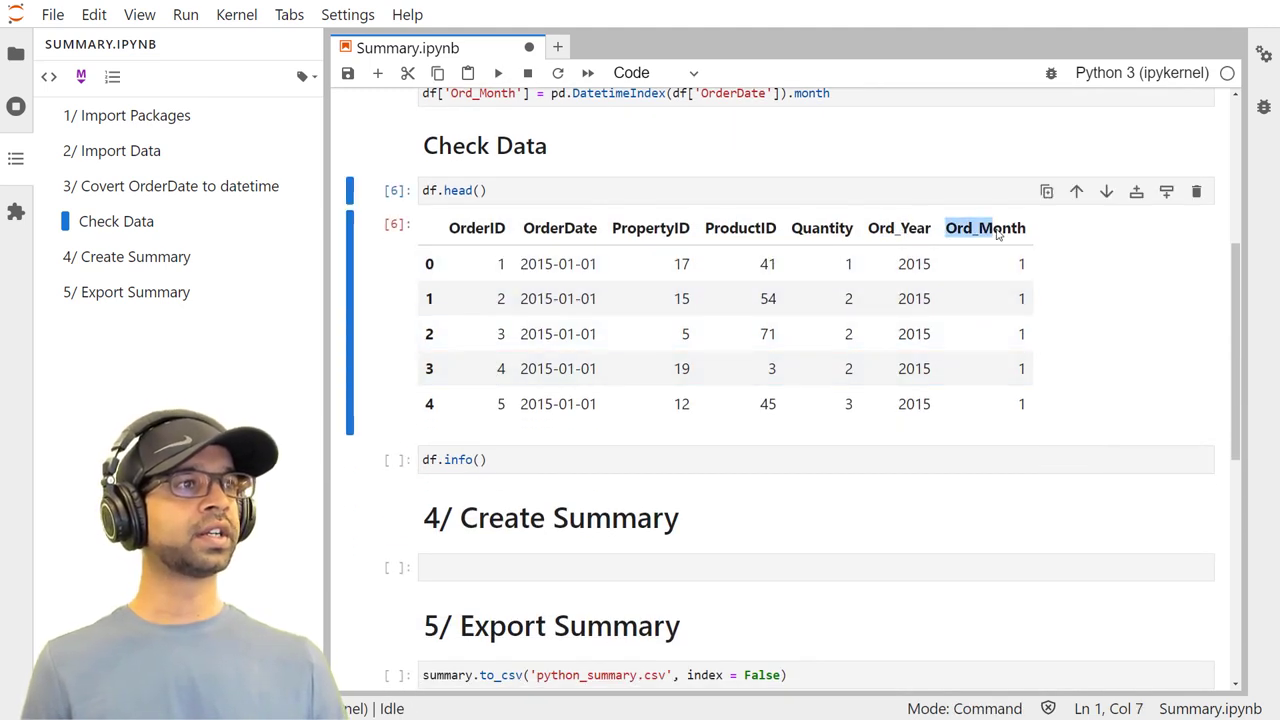
# Run df.info() and highlight OrderDate's datetime64[ns] type
pyautogui.click(573, 460)
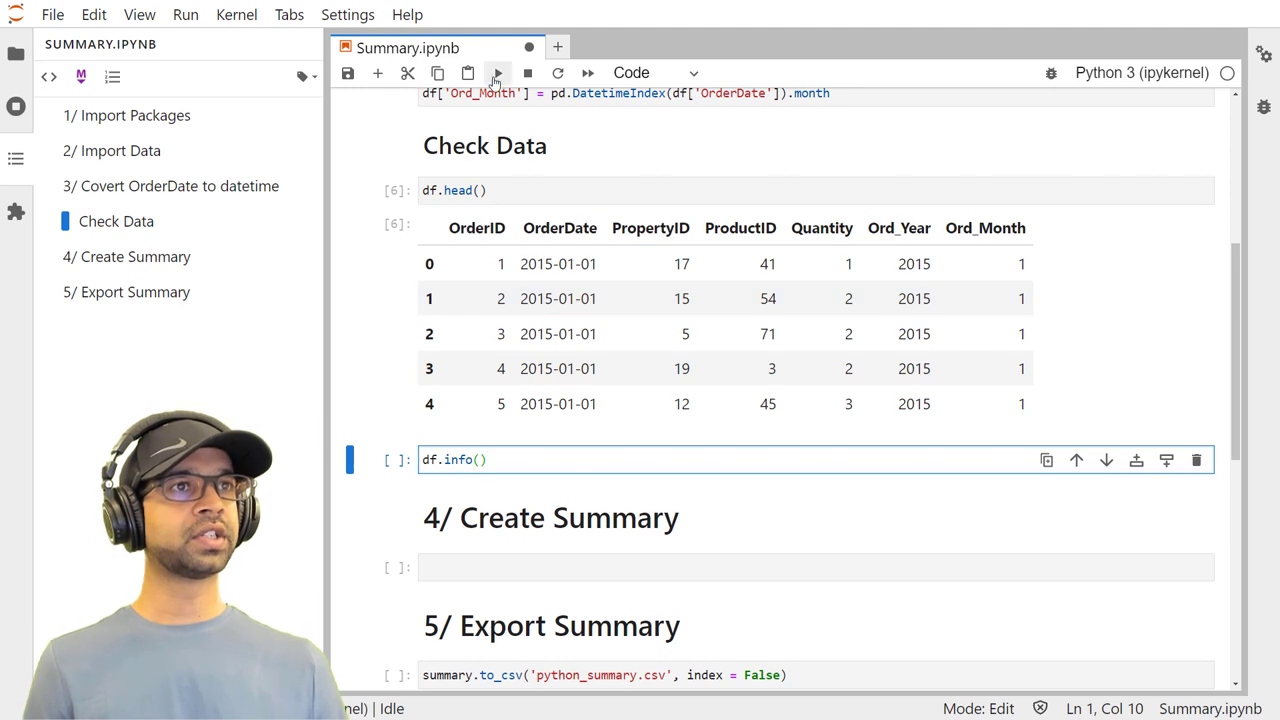
pyautogui.click(497, 73)
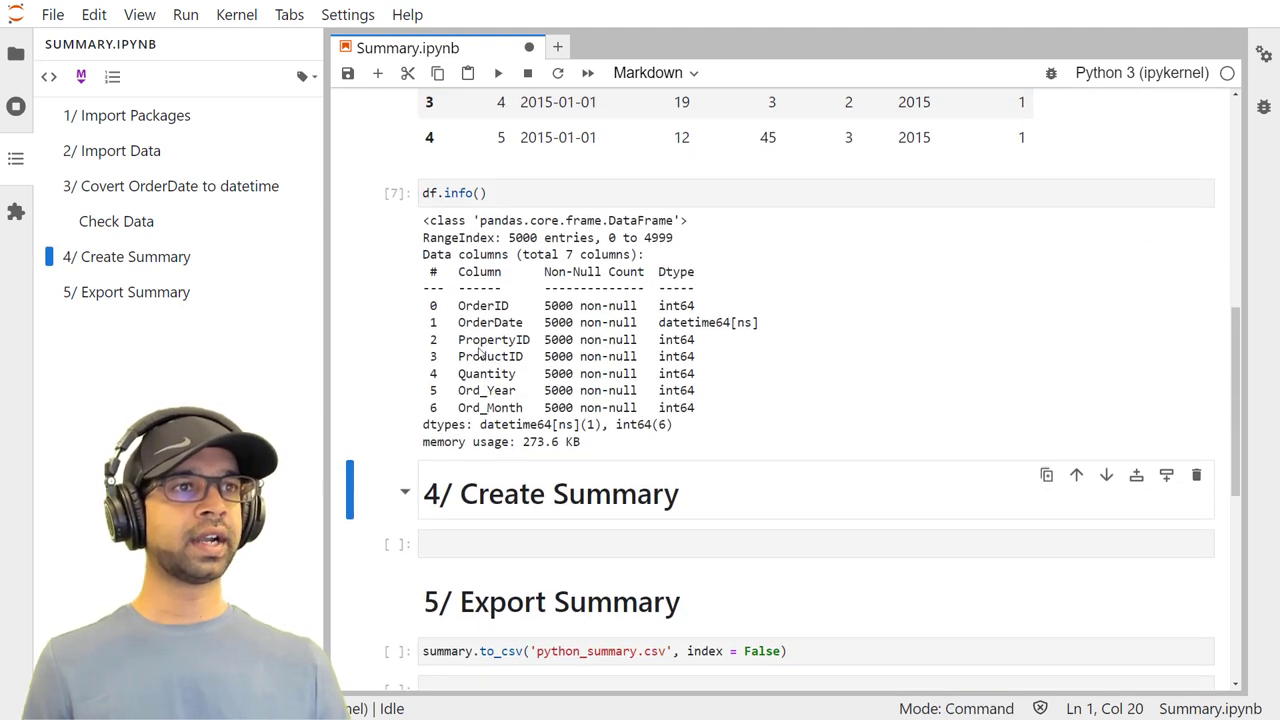
pyautogui.moveTo(460, 324)
pyautogui.mouseDown()
pyautogui.moveTo(760, 323)
pyautogui.moveTo(684, 325)
pyautogui.mouseUp()
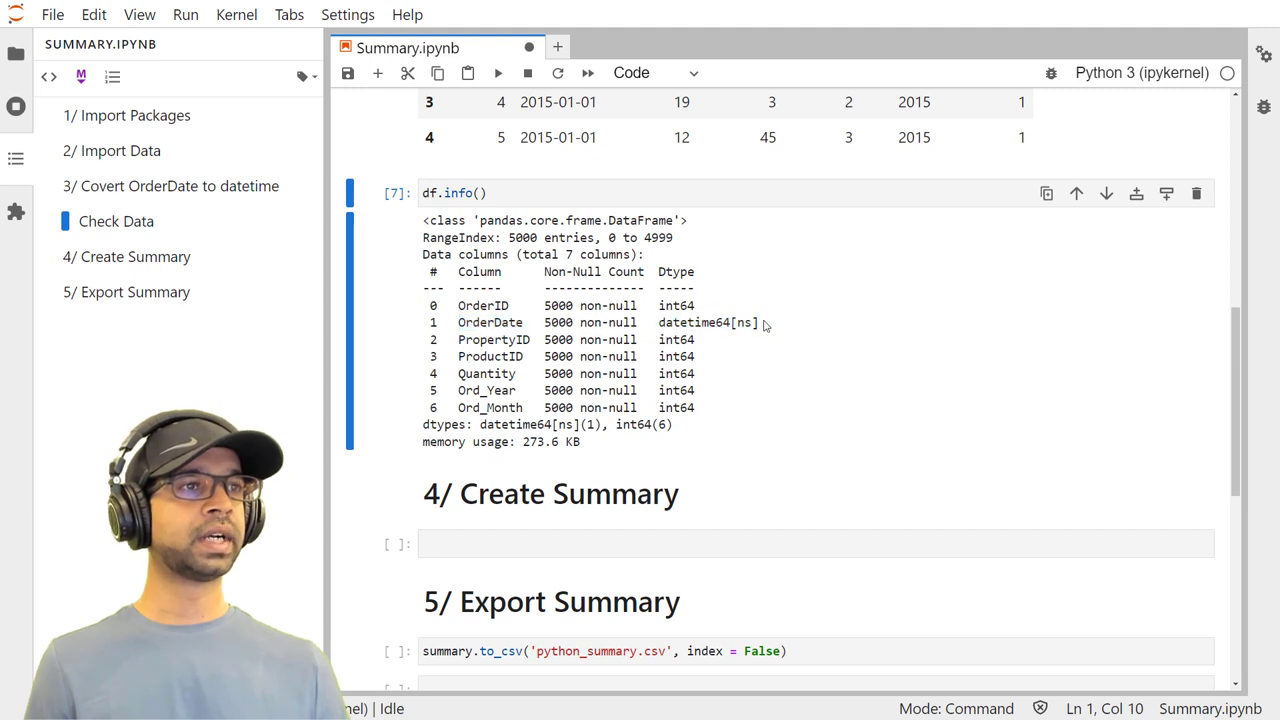
pyautogui.click(661, 336)
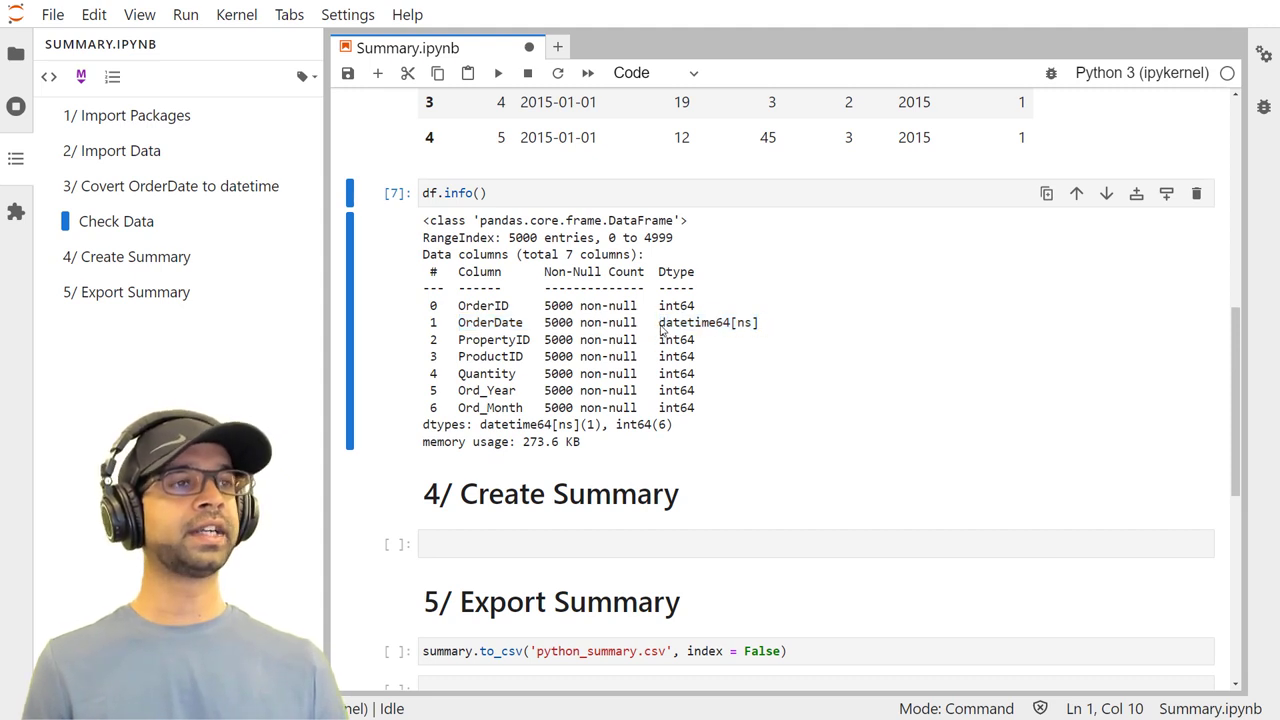
pyautogui.moveTo(660, 324); pyautogui.dragTo(766, 331)
pyautogui.click(766, 331)
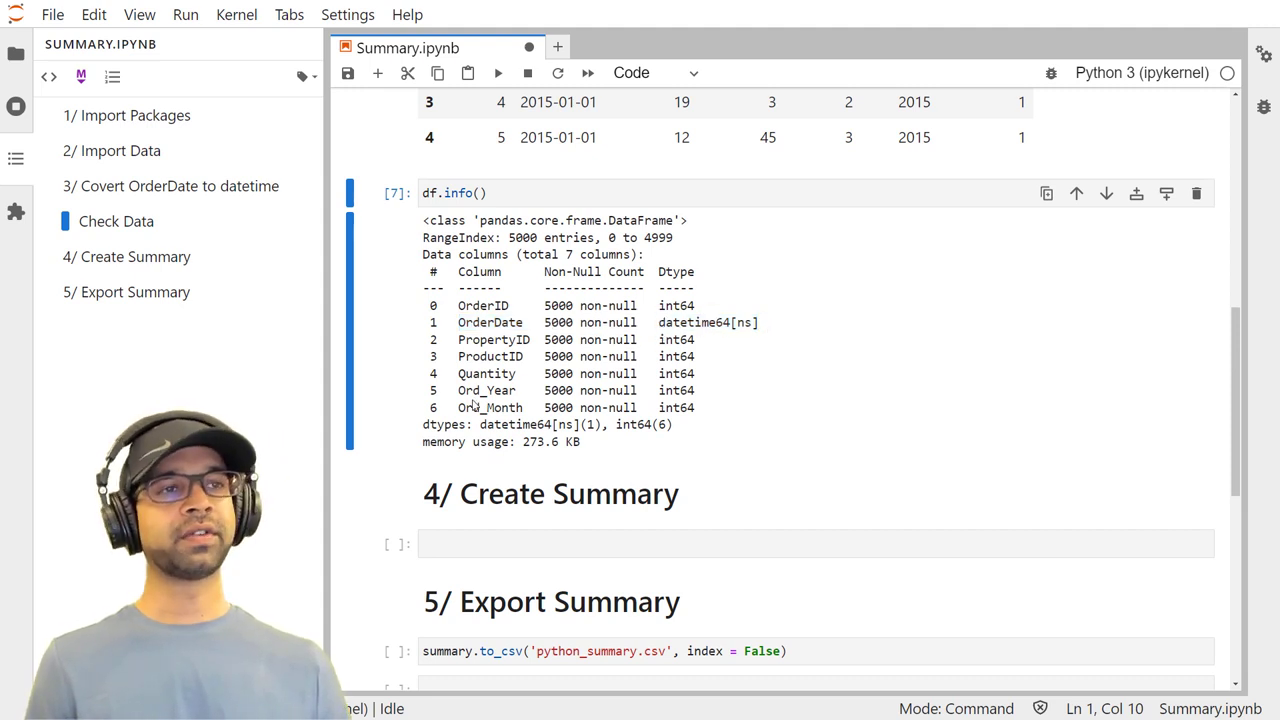
pyautogui.moveTo(458, 391); pyautogui.dragTo(482, 398)
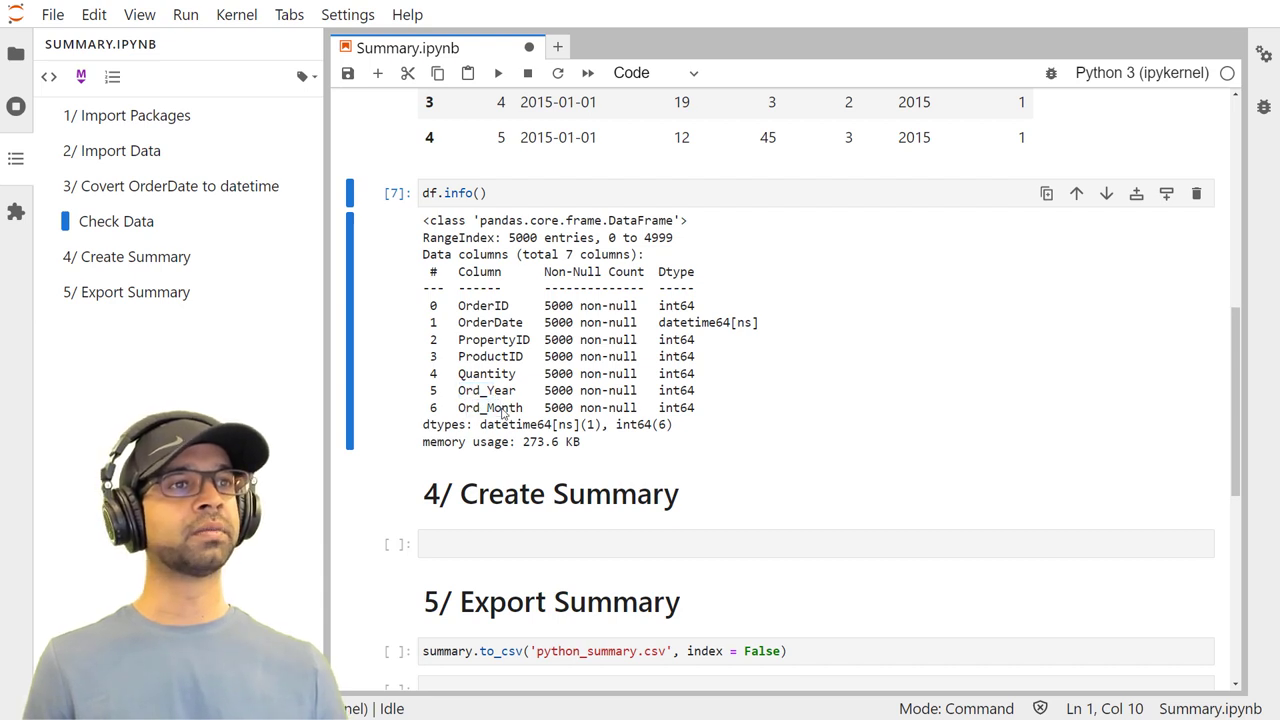
pyautogui.scroll(-5, 500, 411)
pyautogui.scroll(1, 502, 412)
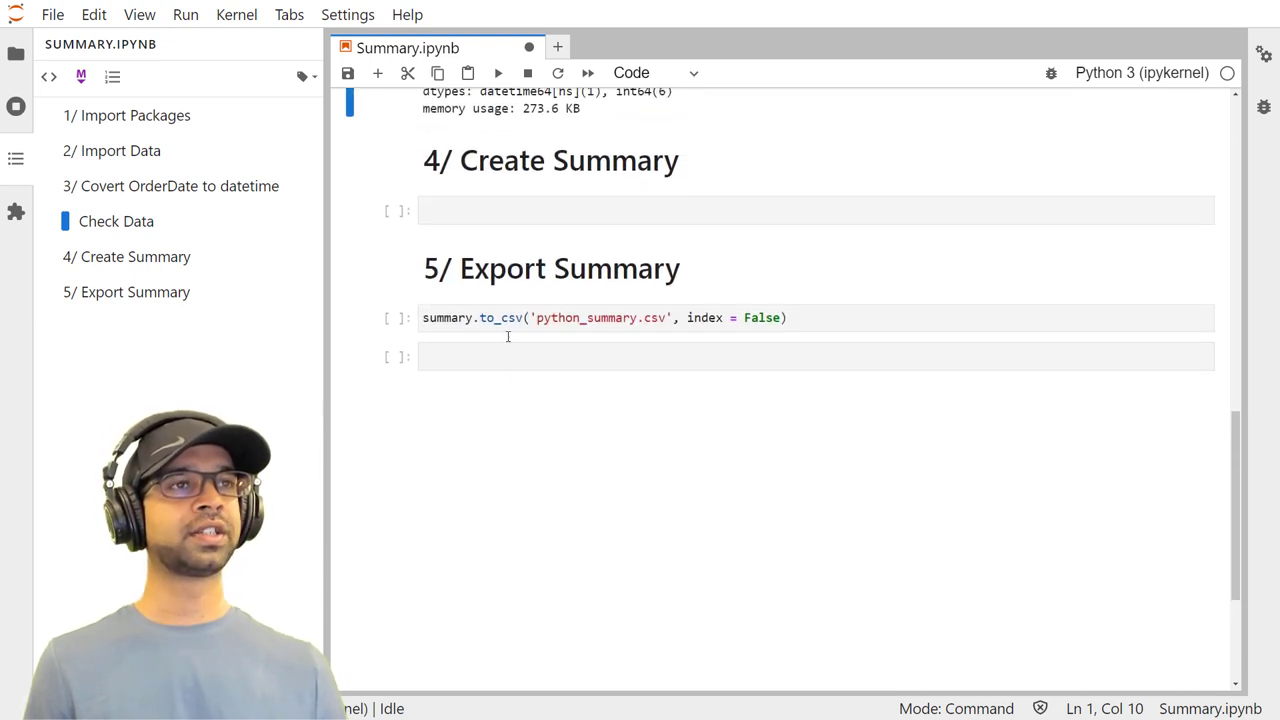
# Start the Create Summary cell with summary = pd.groupby()
pyautogui.click(477, 212)
pyautogui.write('suamma')
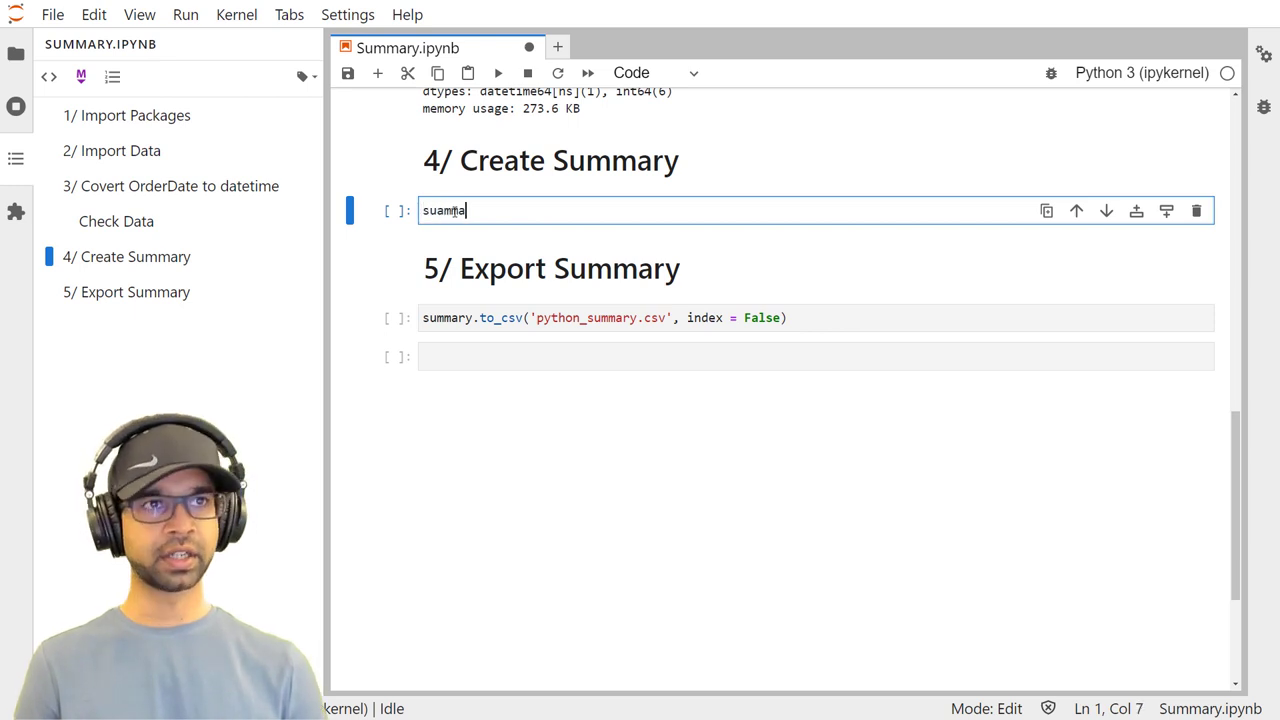
pyautogui.write('ry')
pyautogui.press('BackSpace')
pyautogui.press('BackSpace')
pyautogui.press('BackSpace')
pyautogui.write('mmary = pd.group')
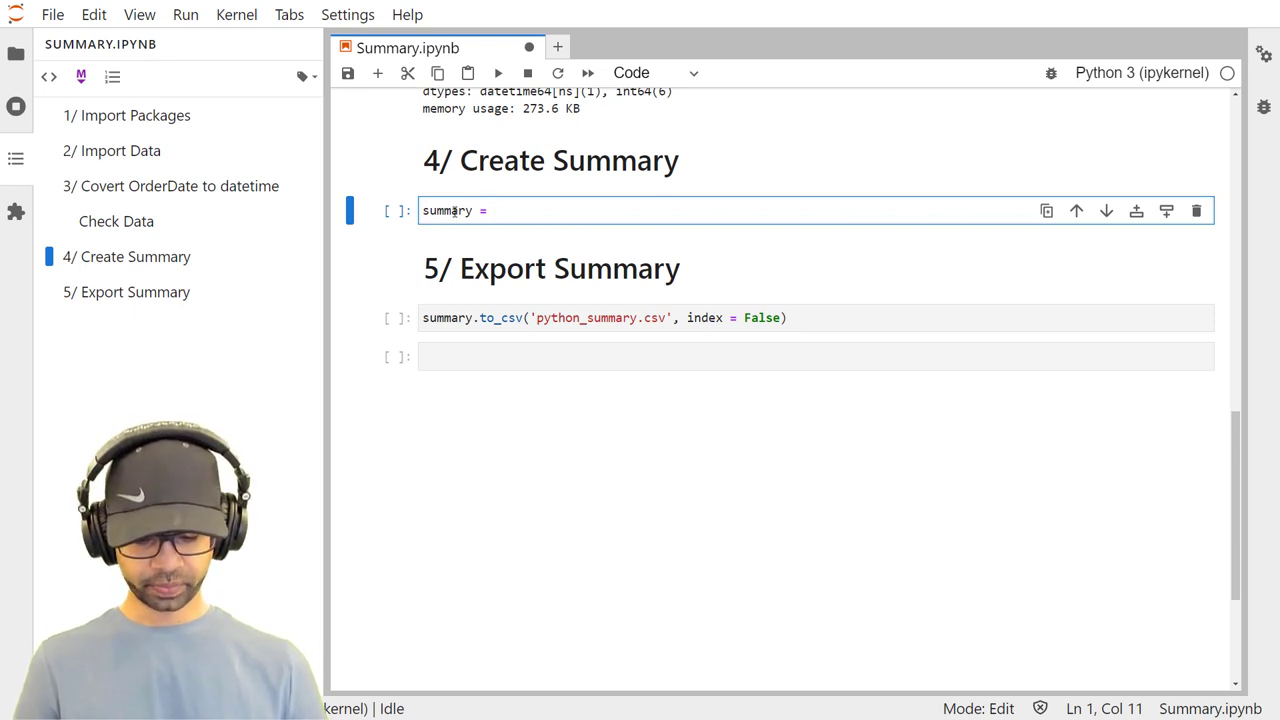
pyautogui.write('by()')
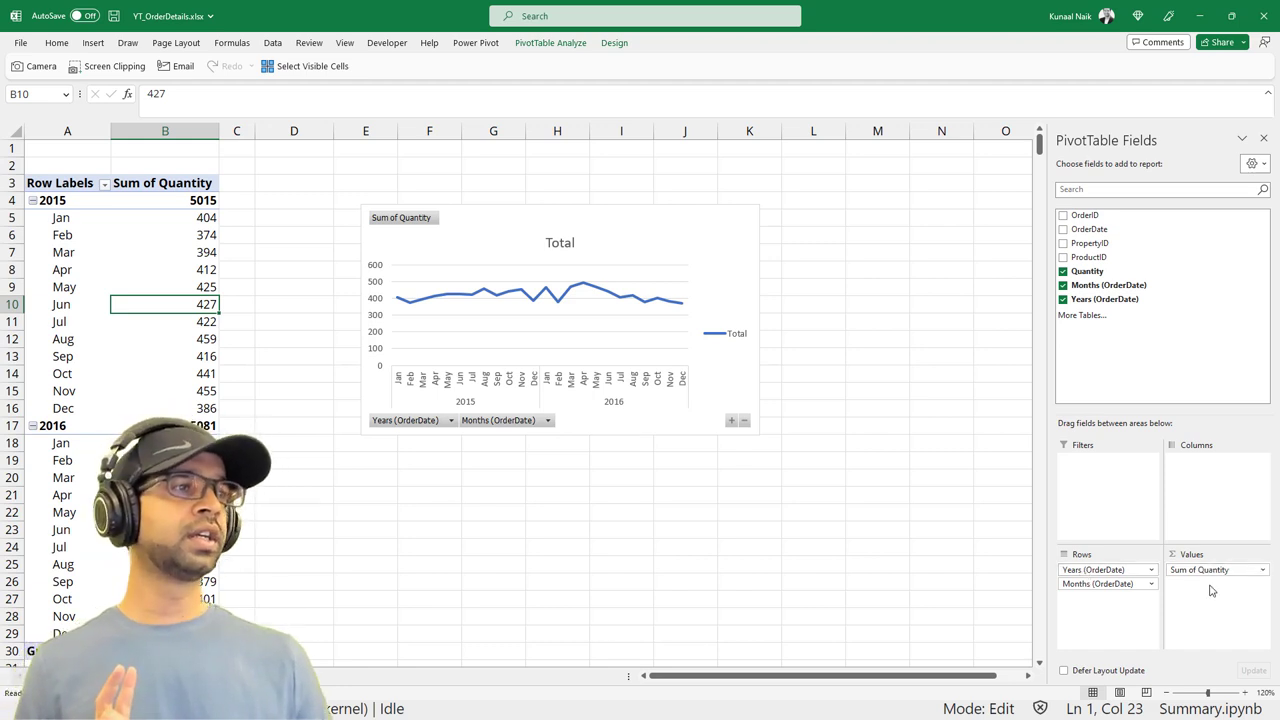
# Fill groupby's arguments with the columns 'Ord_Year' and 'Ord_Month'
pyautogui.click(1199, 16)
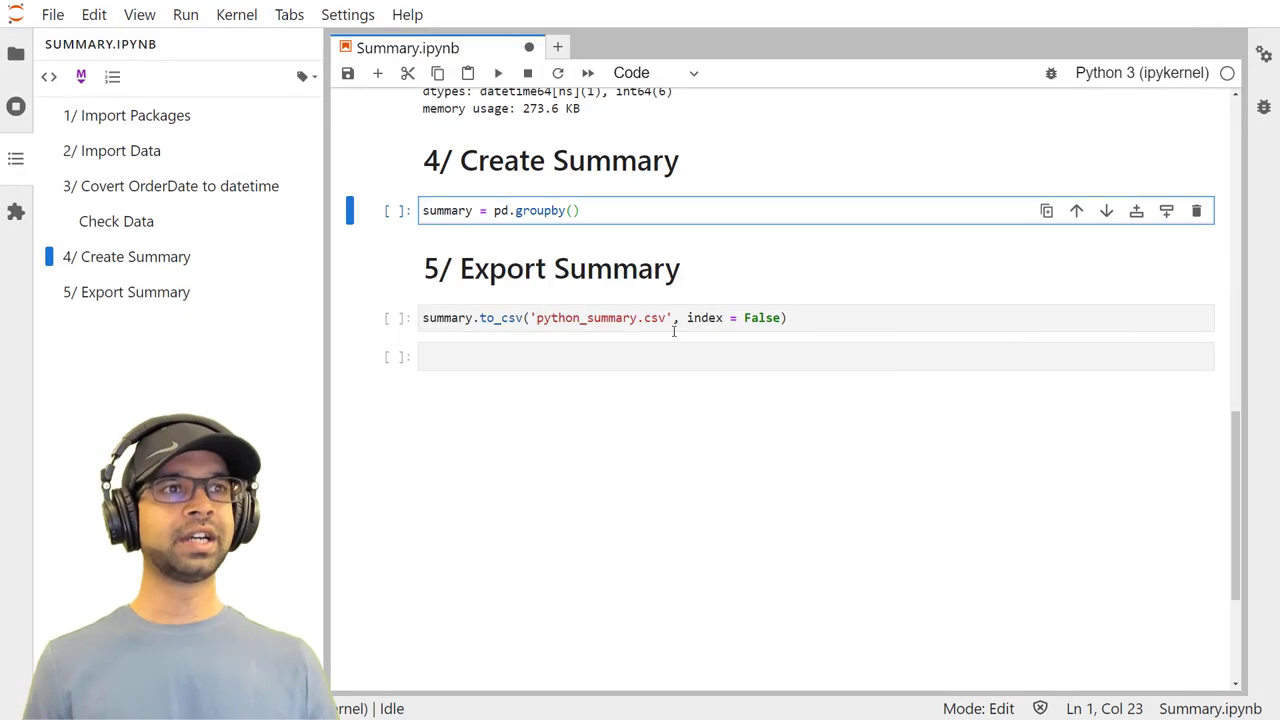
pyautogui.click(576, 210)
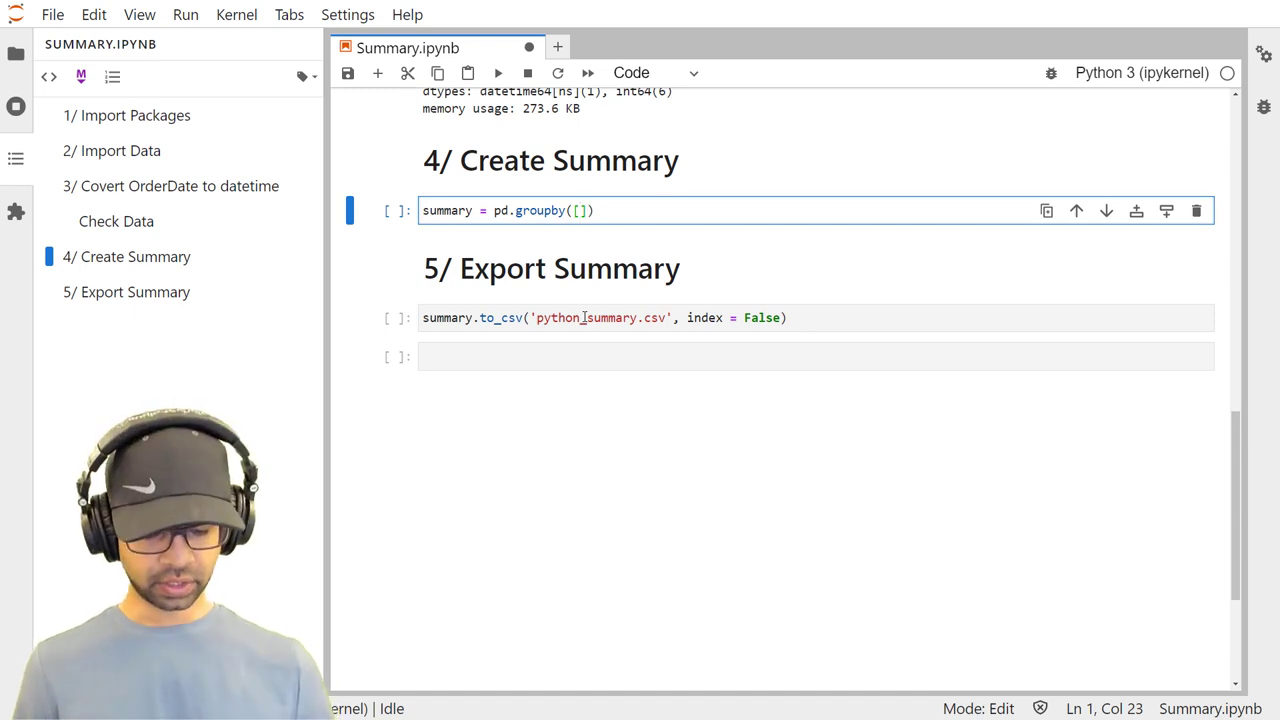
pyautogui.write('Ord_')
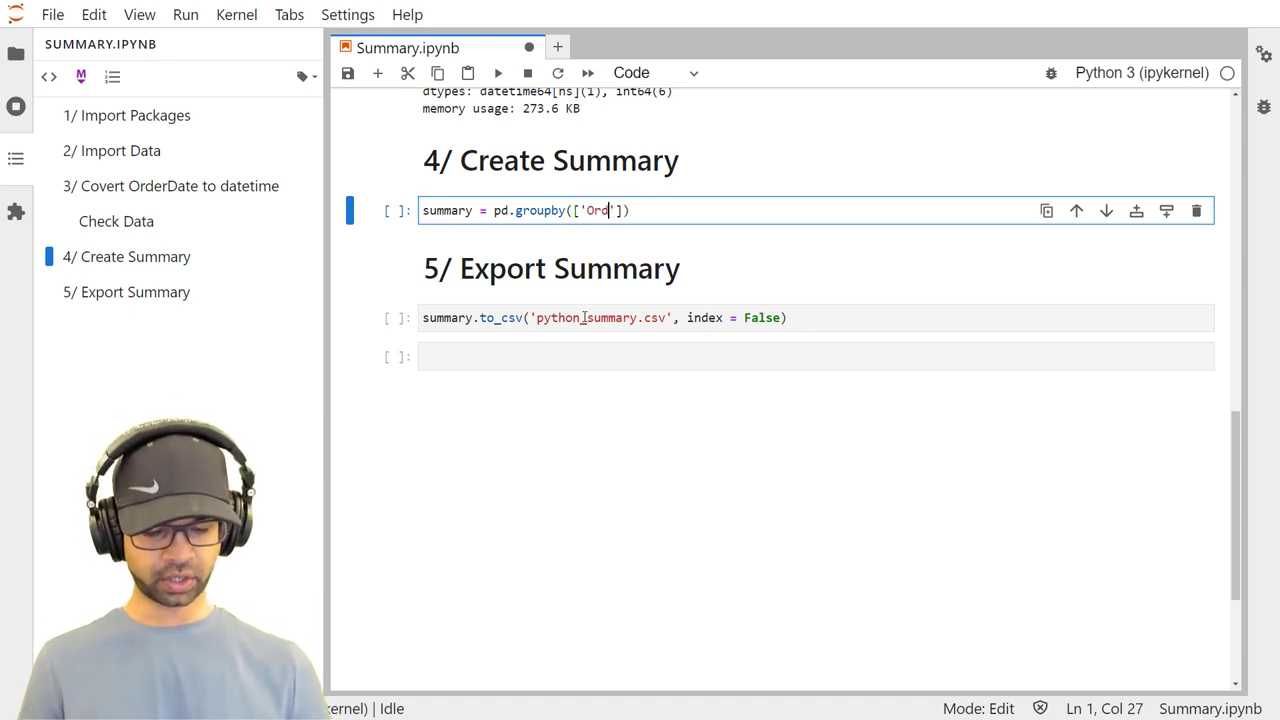
pyautogui.write('Year')
pyautogui.scroll(3, 543, 409)
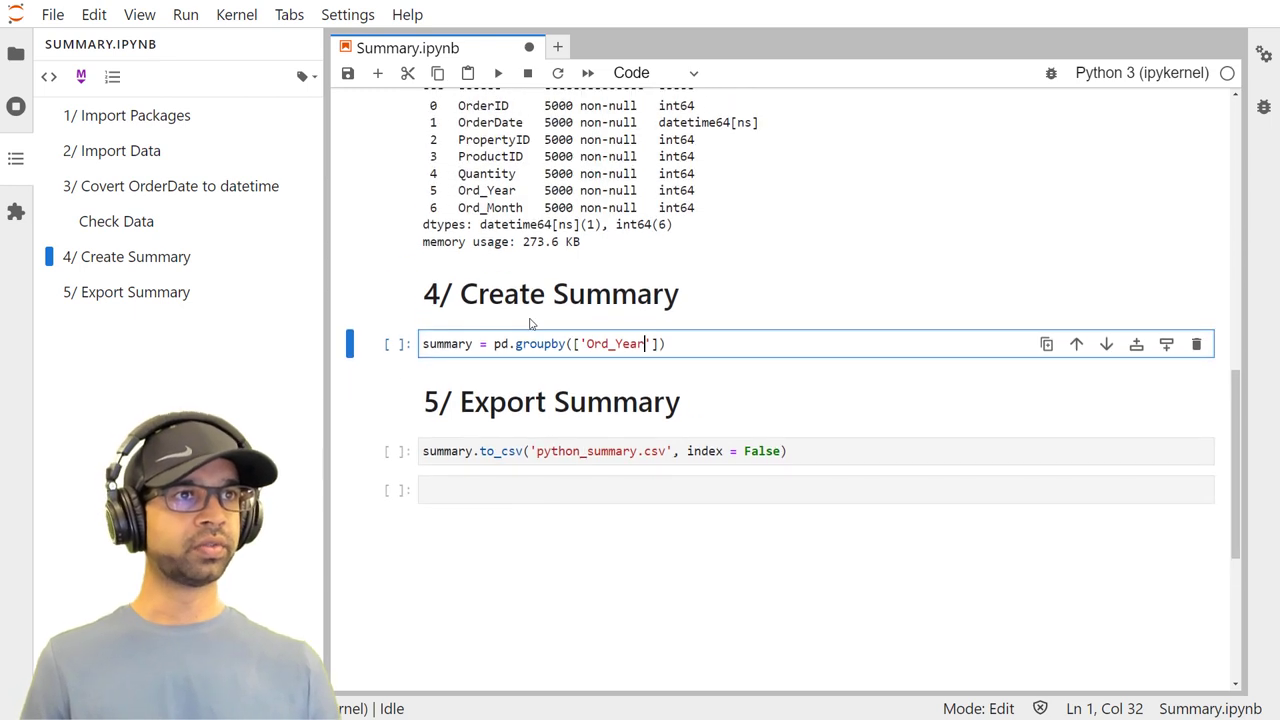
pyautogui.scroll(3, 507, 315)
pyautogui.scroll(-2, 507, 315)
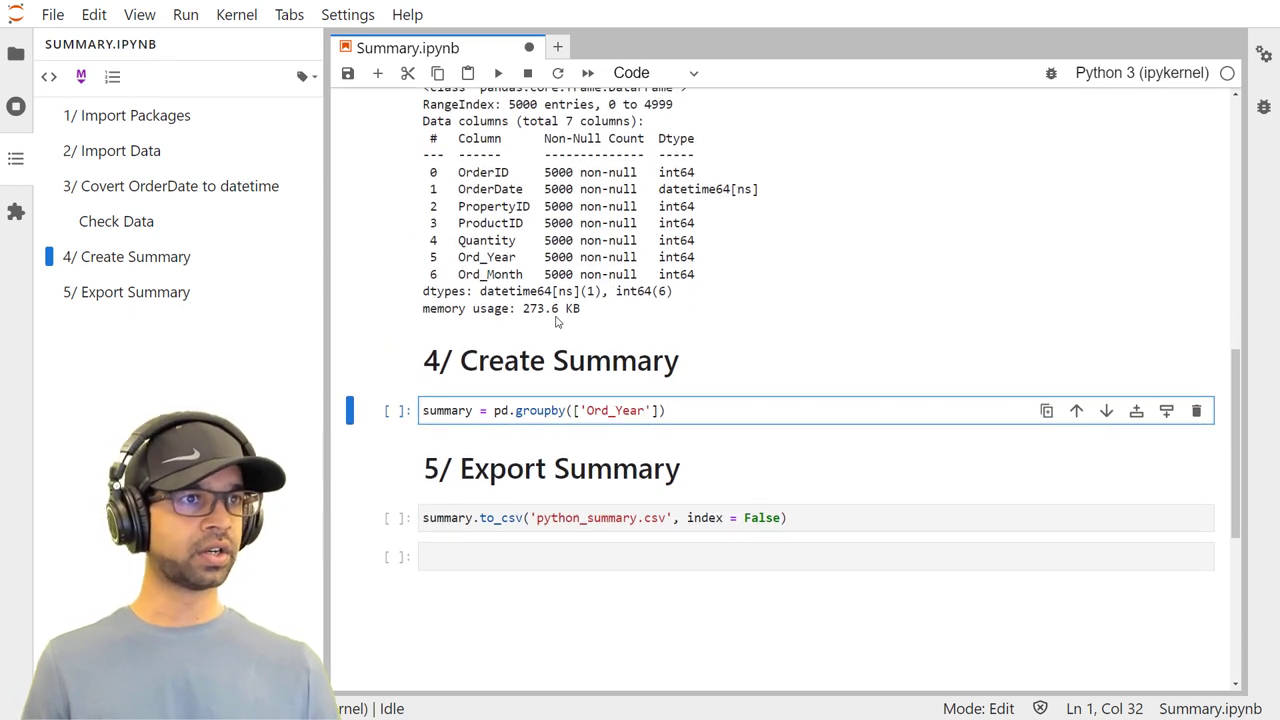
pyautogui.write("', 'OrdMonth")
pyautogui.press('Left')
pyautogui.press('Left')
pyautogui.press('Left')
pyautogui.press('Left')
pyautogui.write('_')
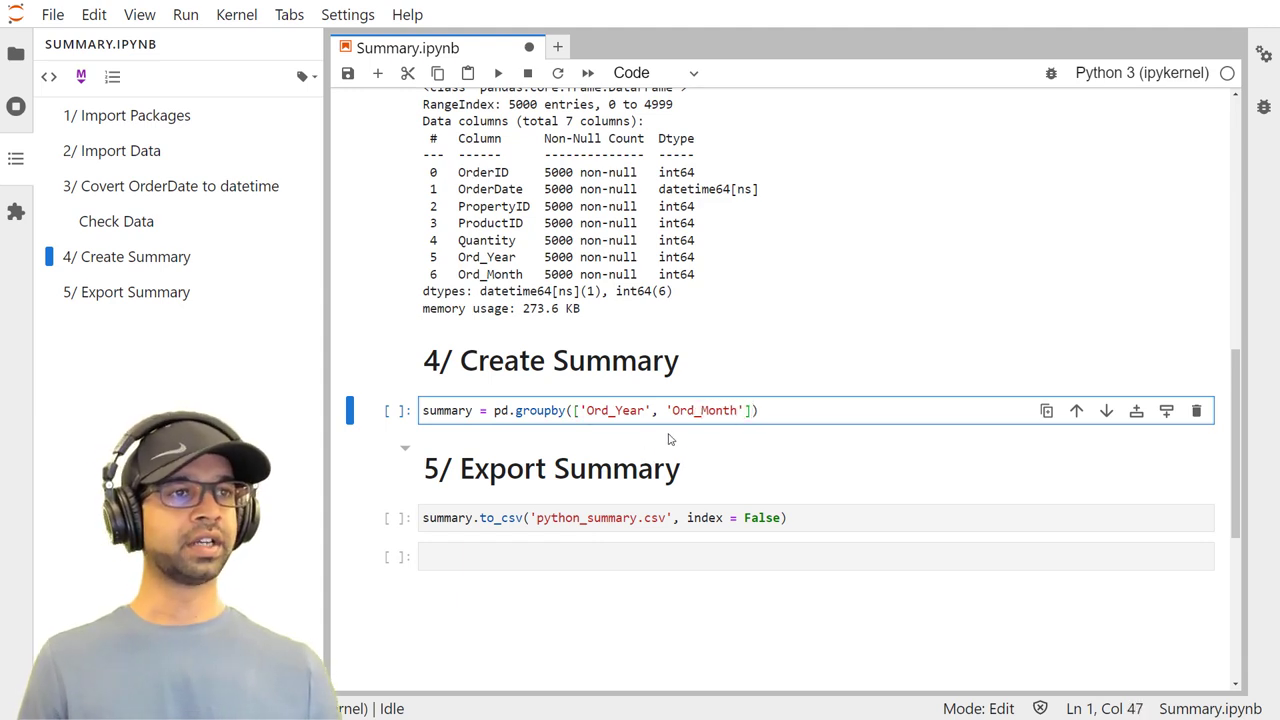
# Add a summary line below the groupby and run the cell
pyautogui.doubleClick(451, 410)
pyautogui.hotkey('ctrl', 'c')
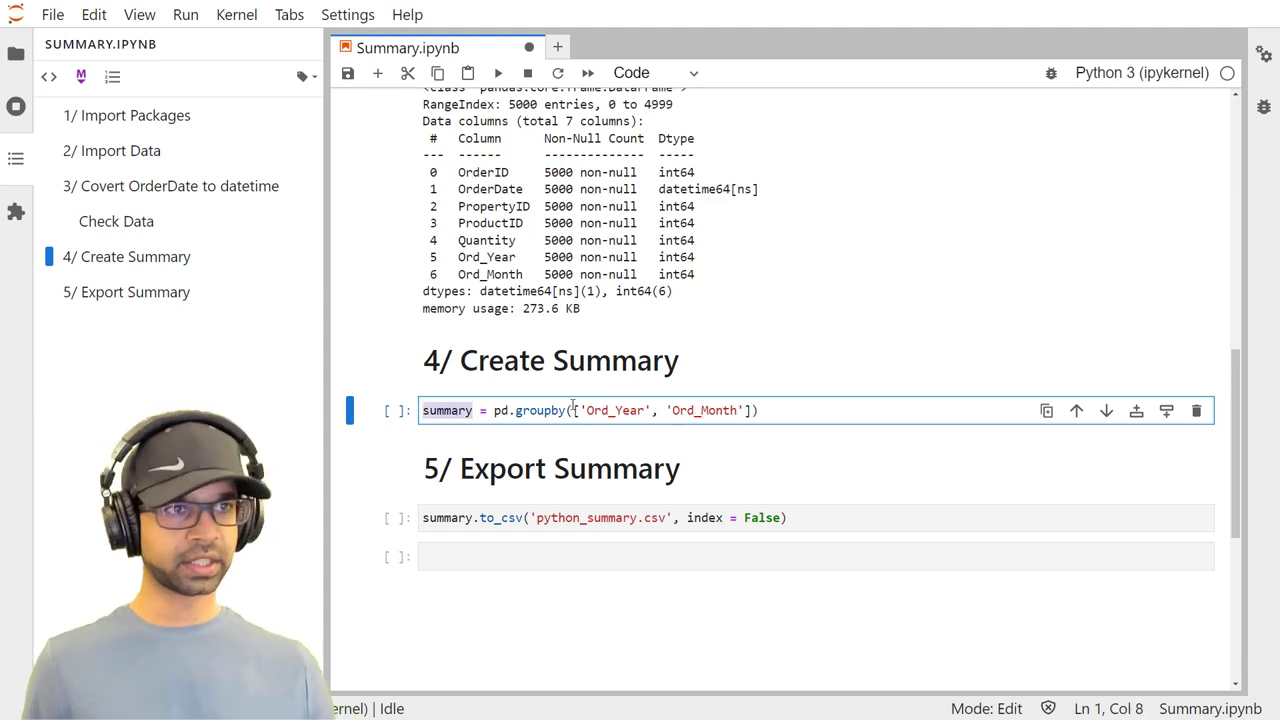
pyautogui.click(766, 413)
pyautogui.press('Return')
pyautogui.hotkey('ctrl', 'v')
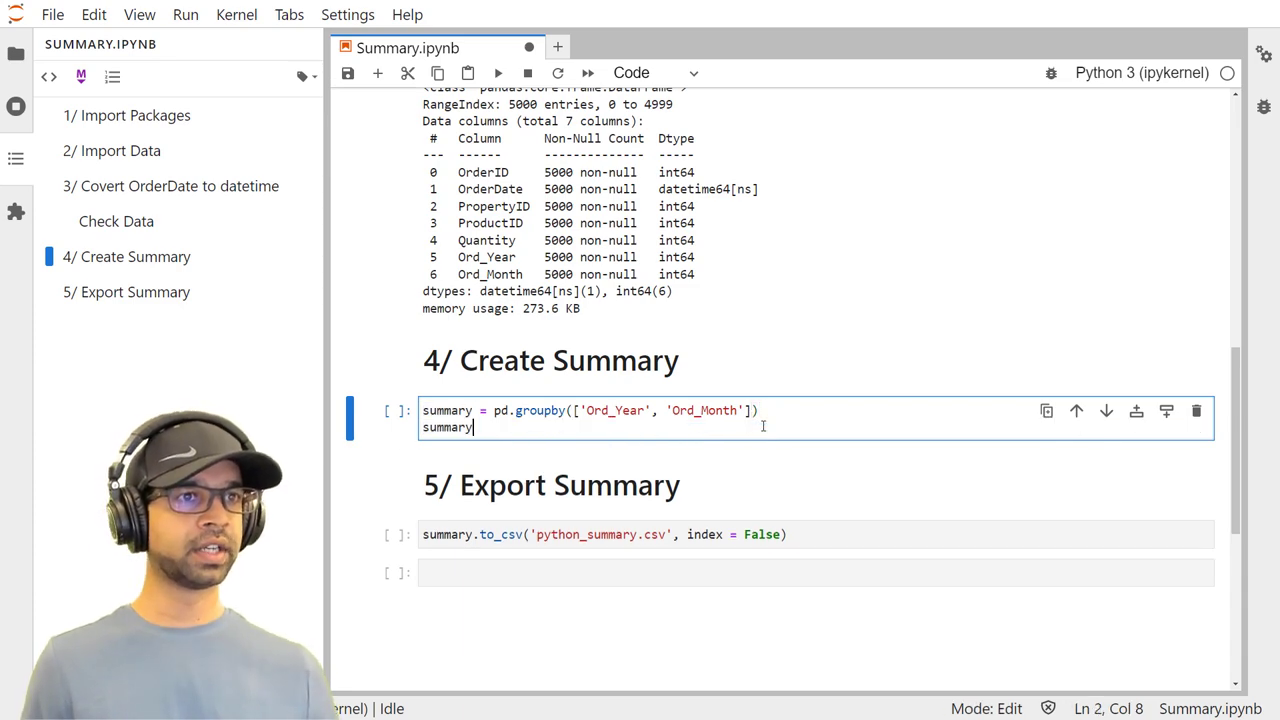
pyautogui.click(496, 72)
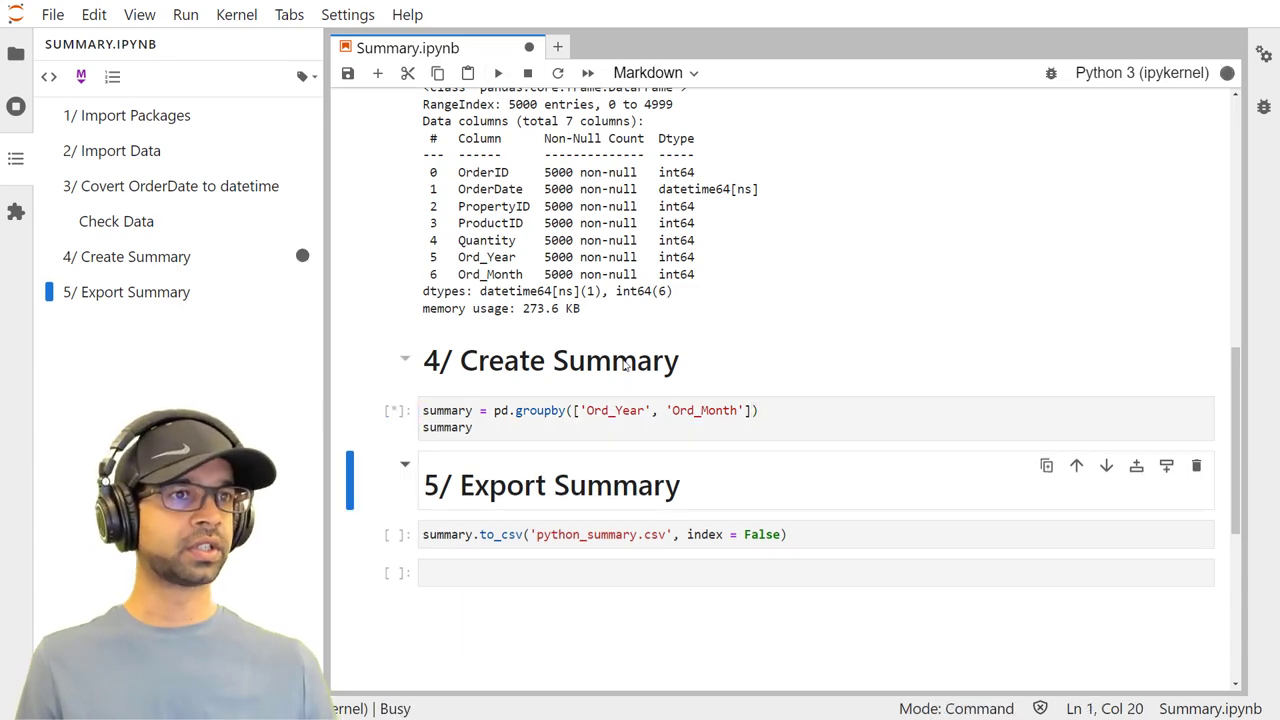
# Change pd.groupby to df.groupby and rerun, producing a DataFrameGroupBy object
pyautogui.scroll(-4, 510, 300)
pyautogui.click(510, 210)
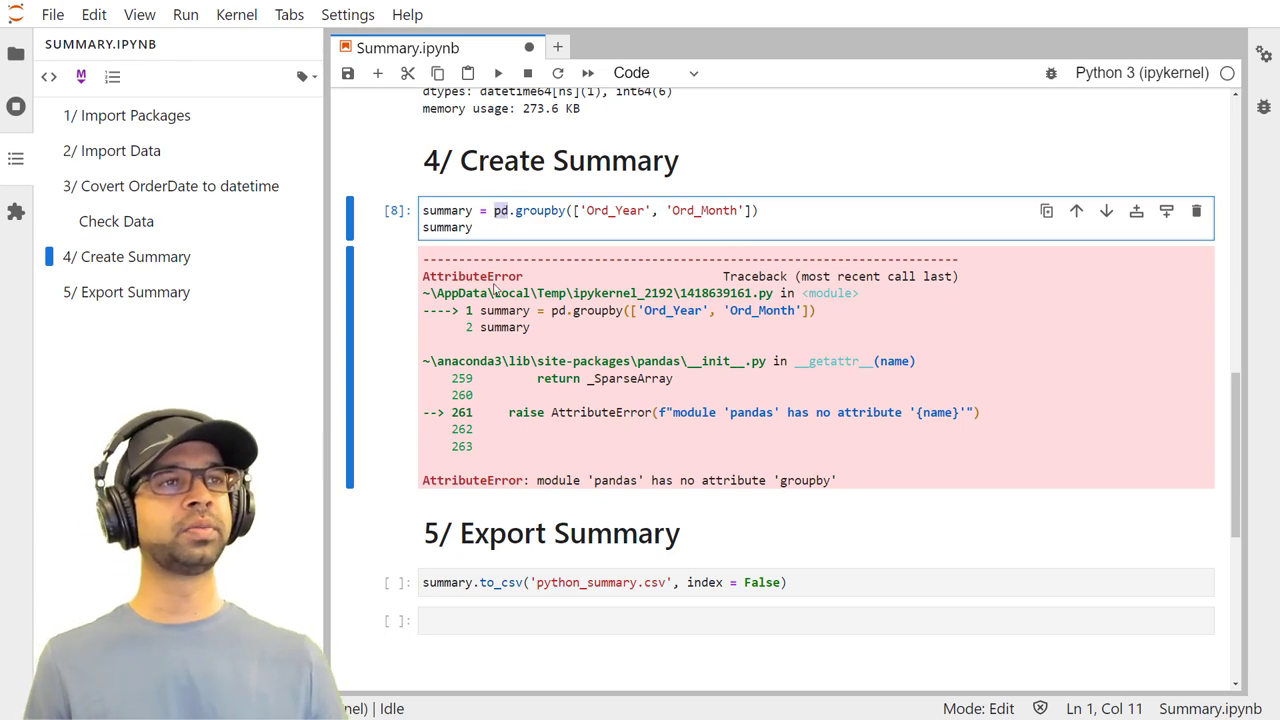
pyautogui.scroll(3, 493, 302)
pyautogui.scroll(2, 480, 270)
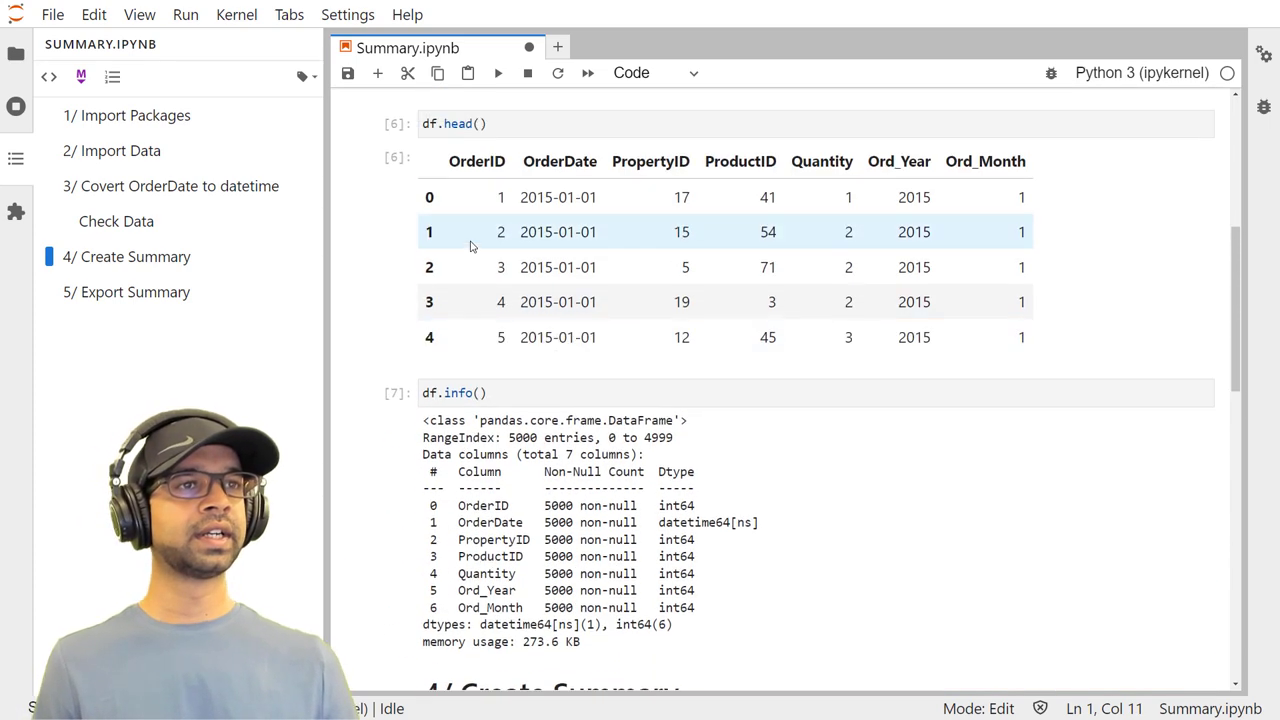
pyautogui.click(424, 393)
pyautogui.scroll(-5, 477, 358)
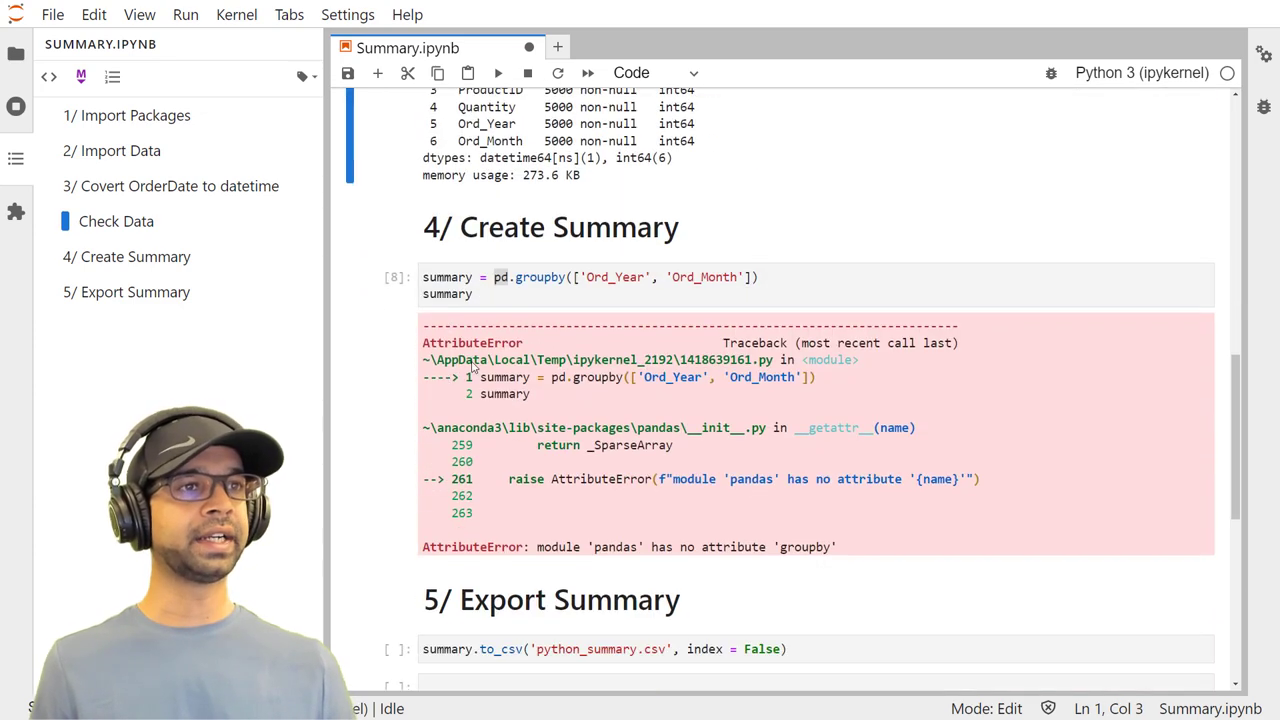
pyautogui.doubleClick(500, 278)
pyautogui.write('d')
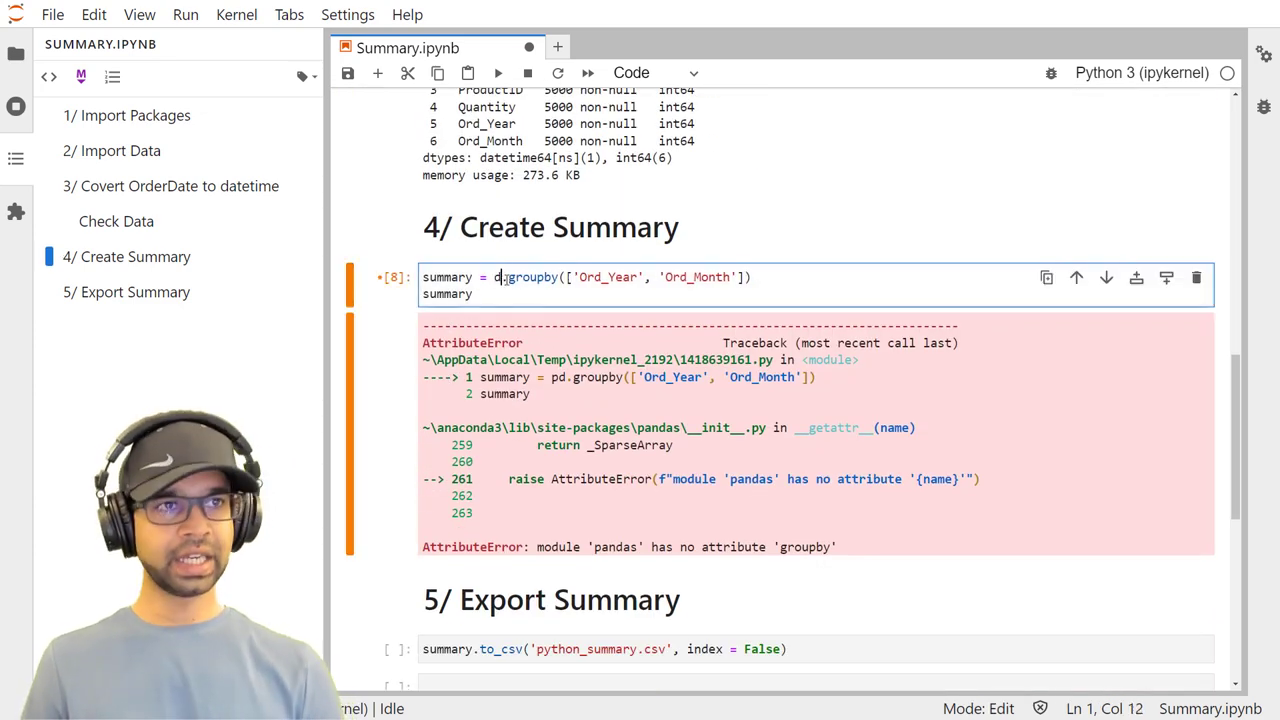
pyautogui.write('f')
pyautogui.click(494, 72)
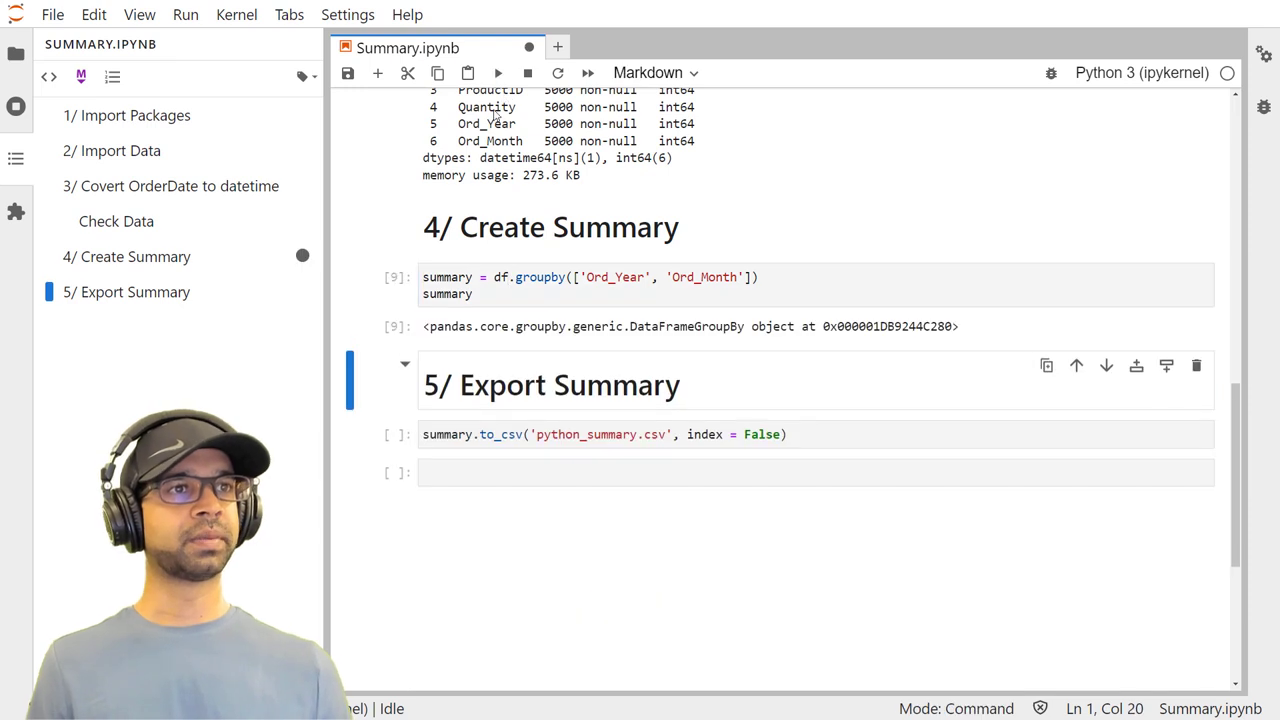
pyautogui.moveTo(428, 333); pyautogui.dragTo(955, 342)
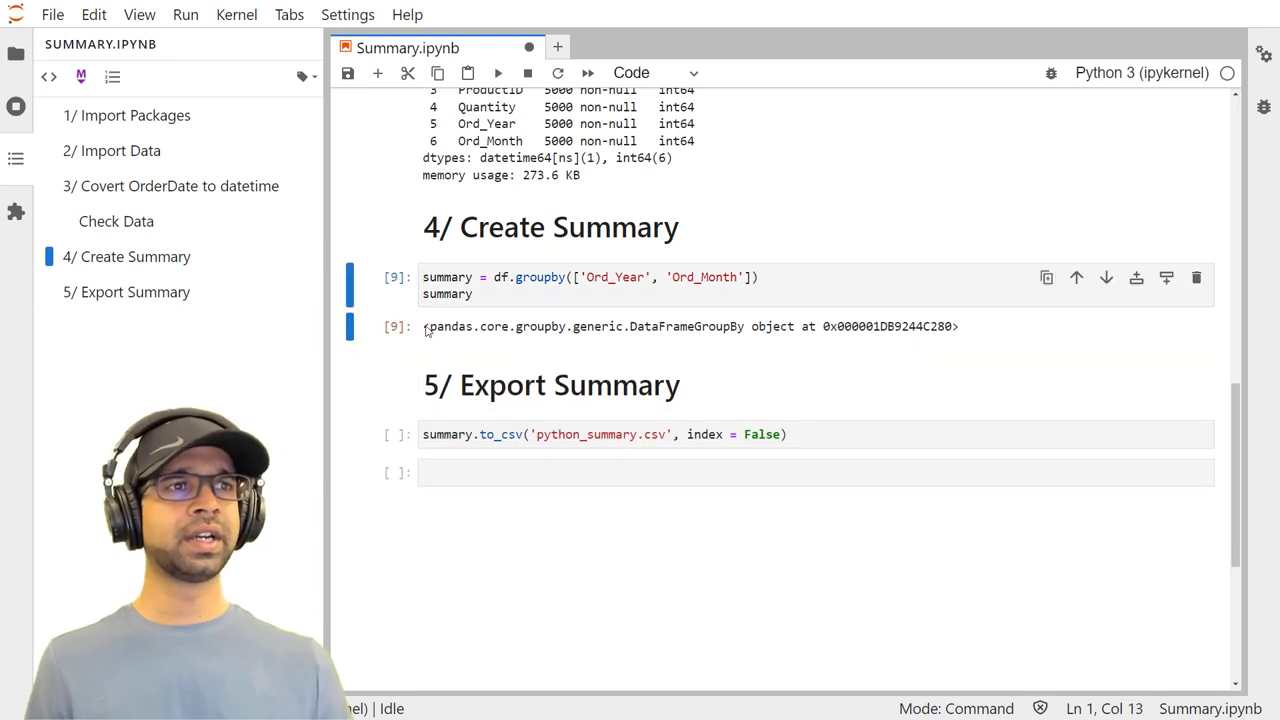
pyautogui.click(968, 338)
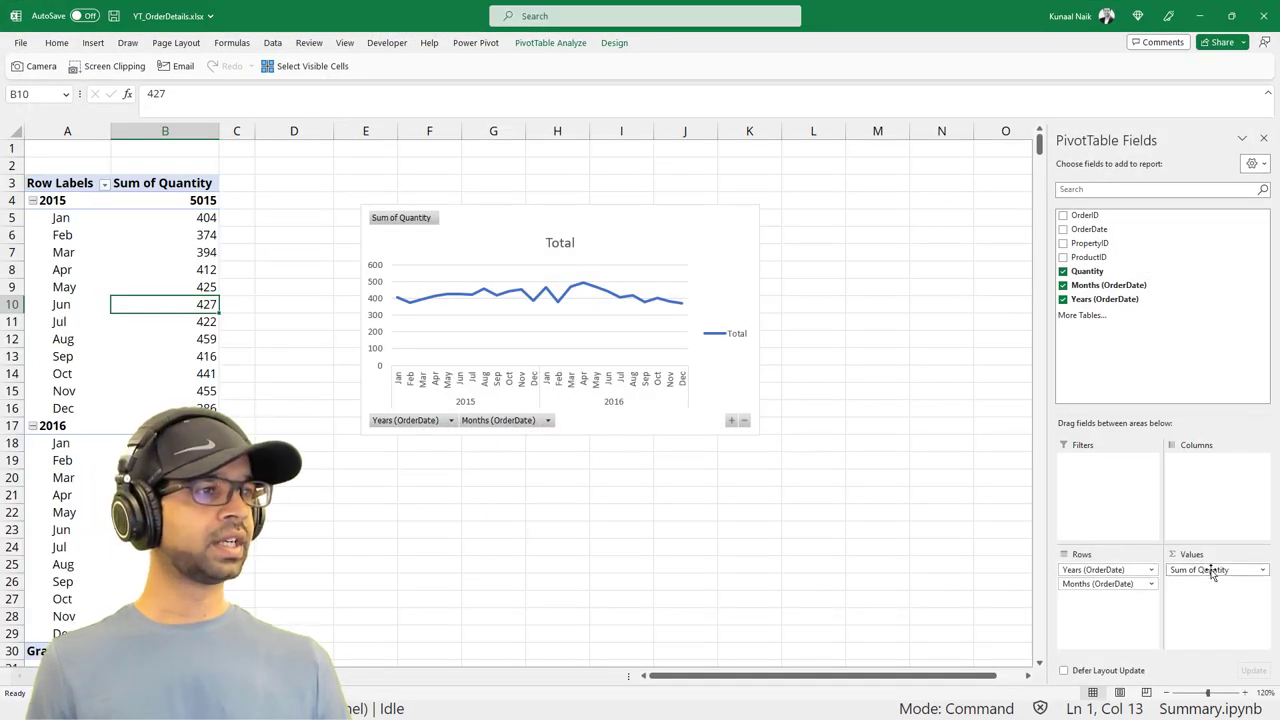
pyautogui.moveTo(1210, 569); pyautogui.dragTo(1143, 325)
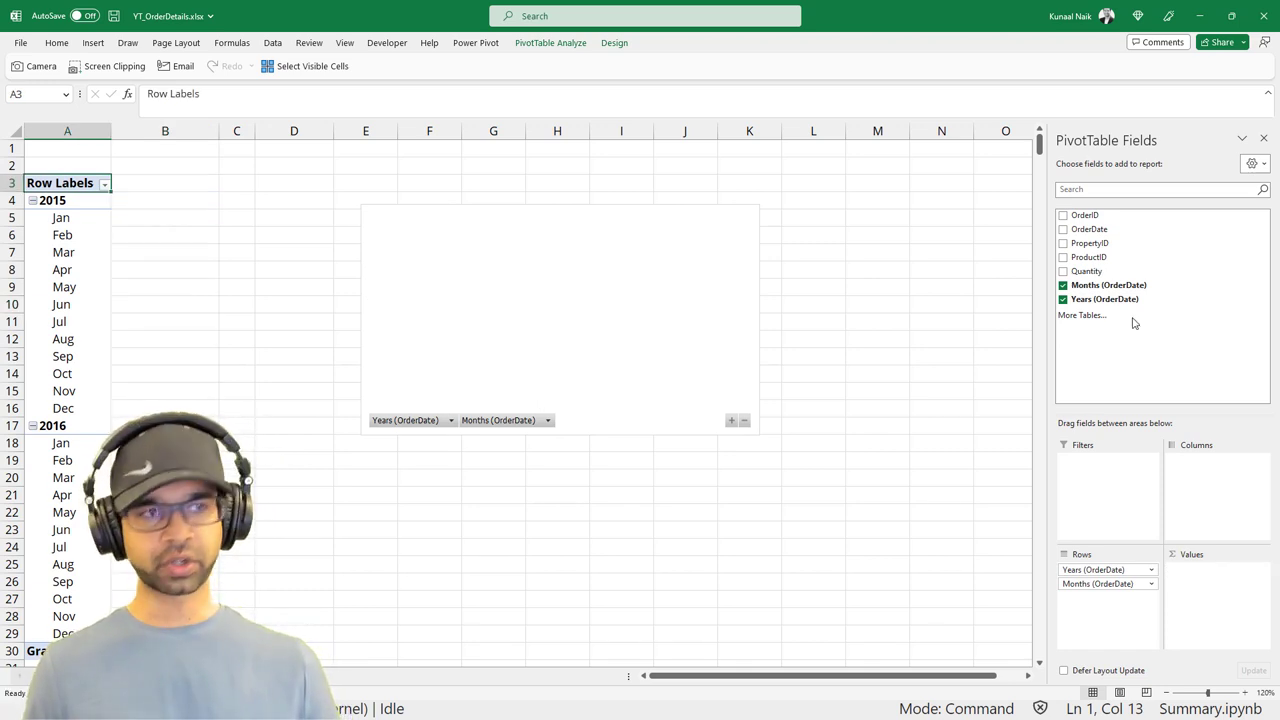
pyautogui.hotkey('ctrl', 'z')
# Append .sum() to the groupby and run it, showing every column summed by year and month
pyautogui.click(1204, 18)
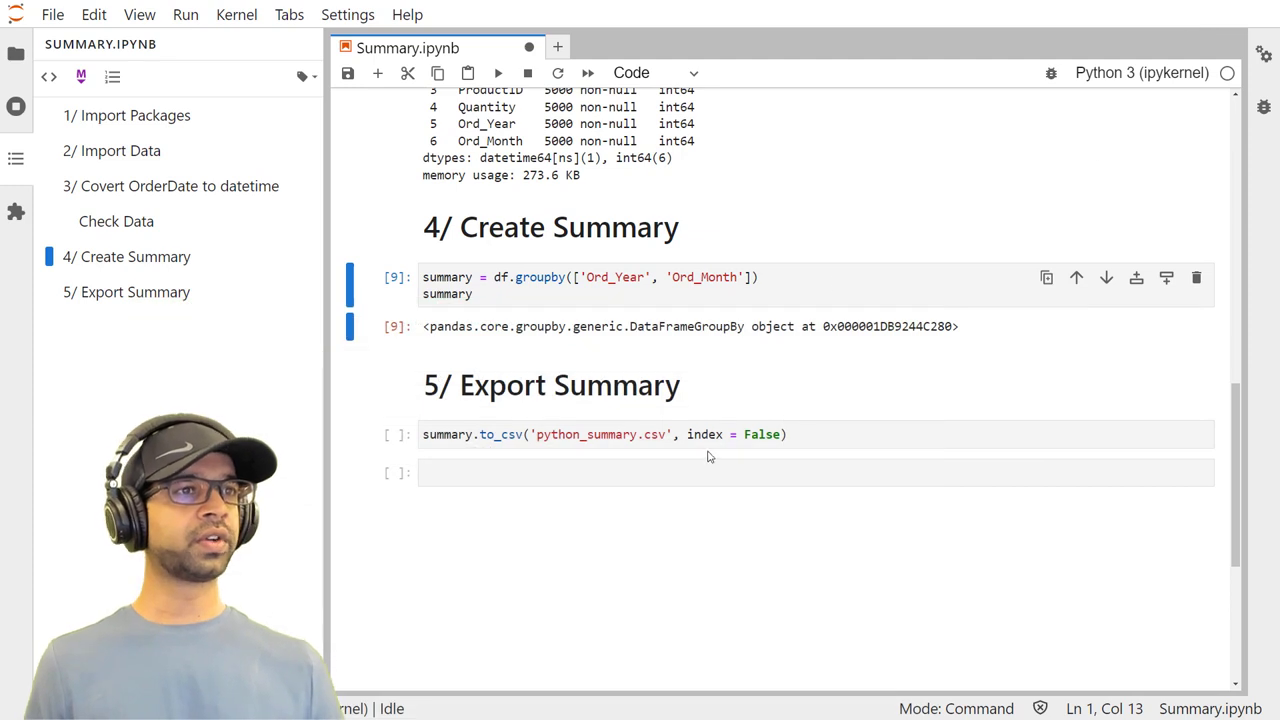
pyautogui.click(519, 291)
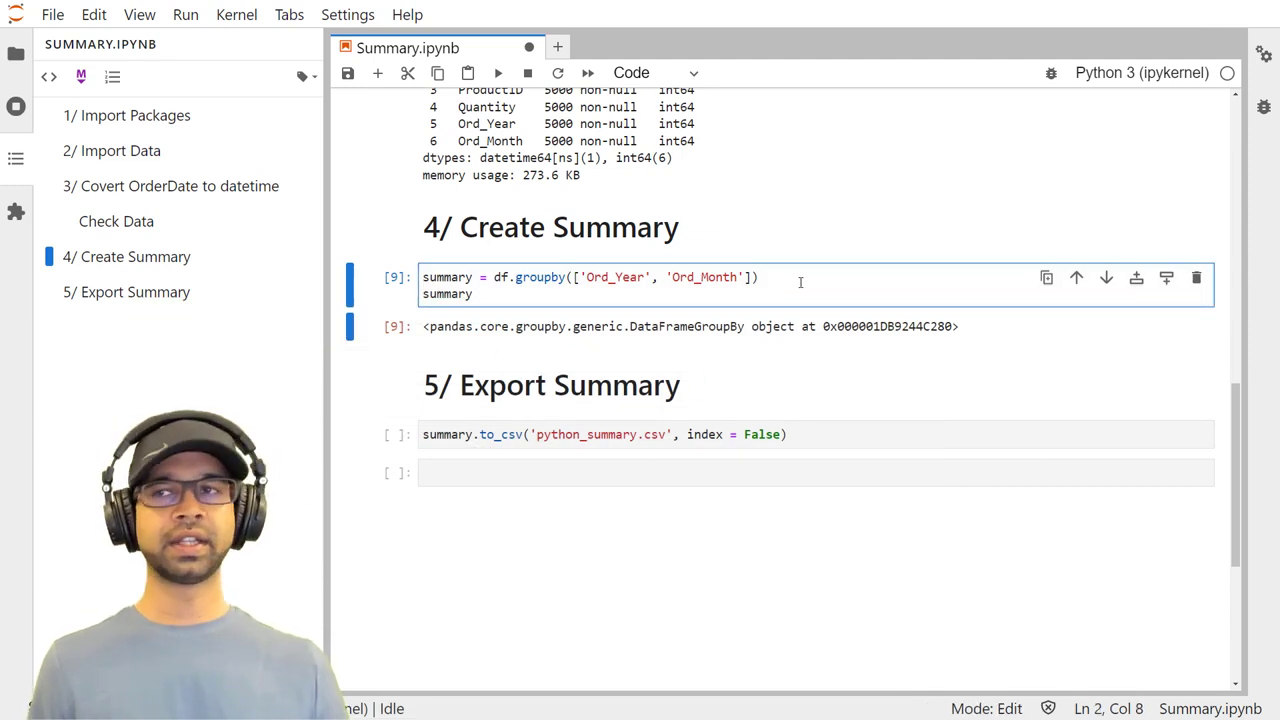
pyautogui.click(800, 282)
pyautogui.write('.')
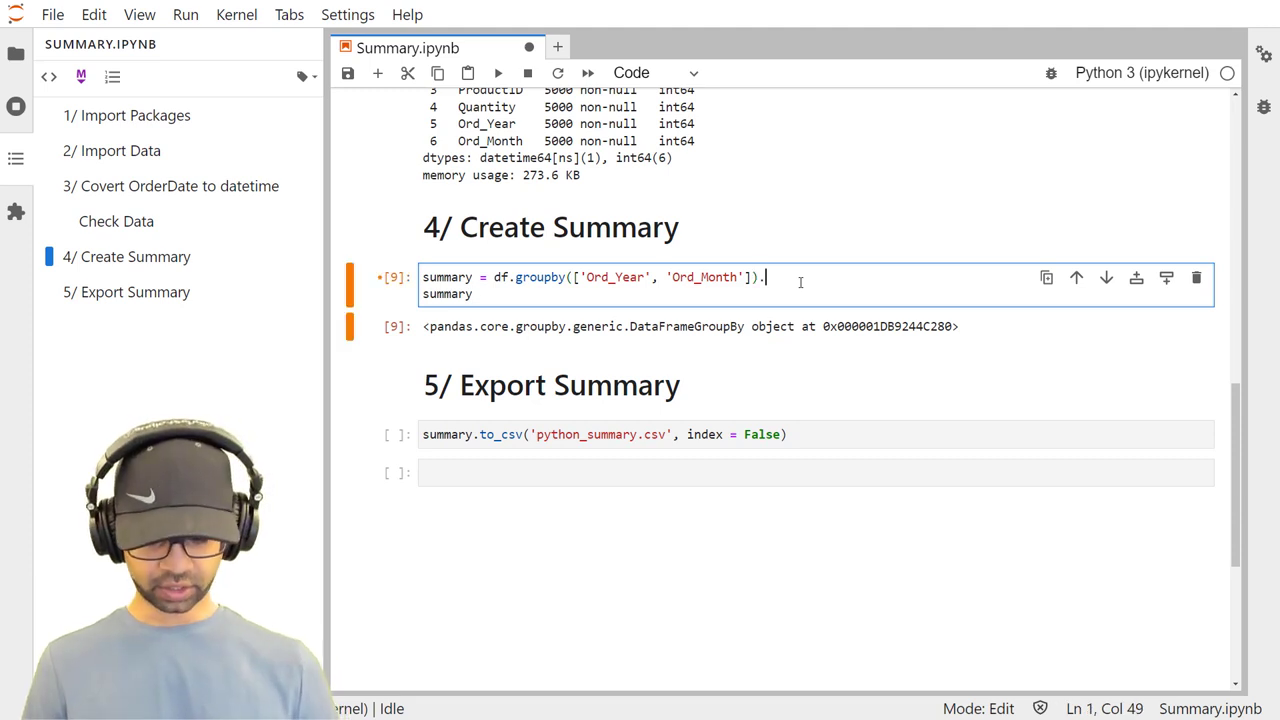
pyautogui.write('sum()')
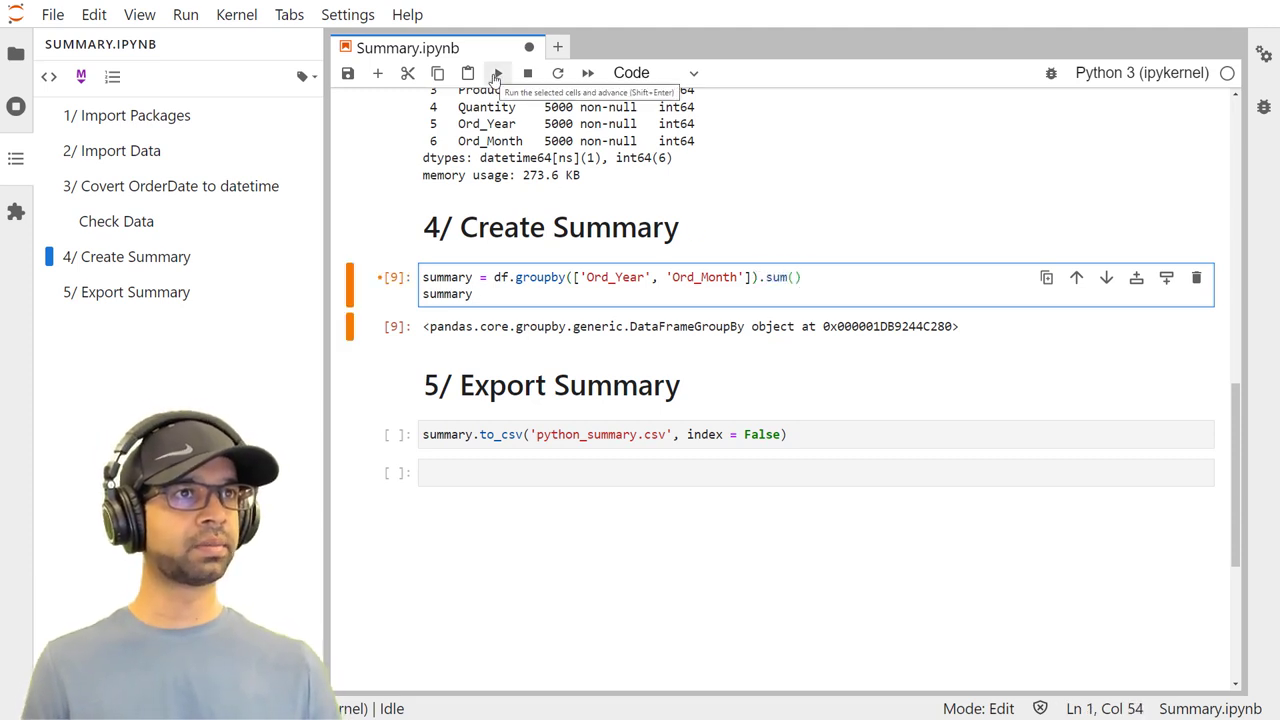
pyautogui.click(497, 73)
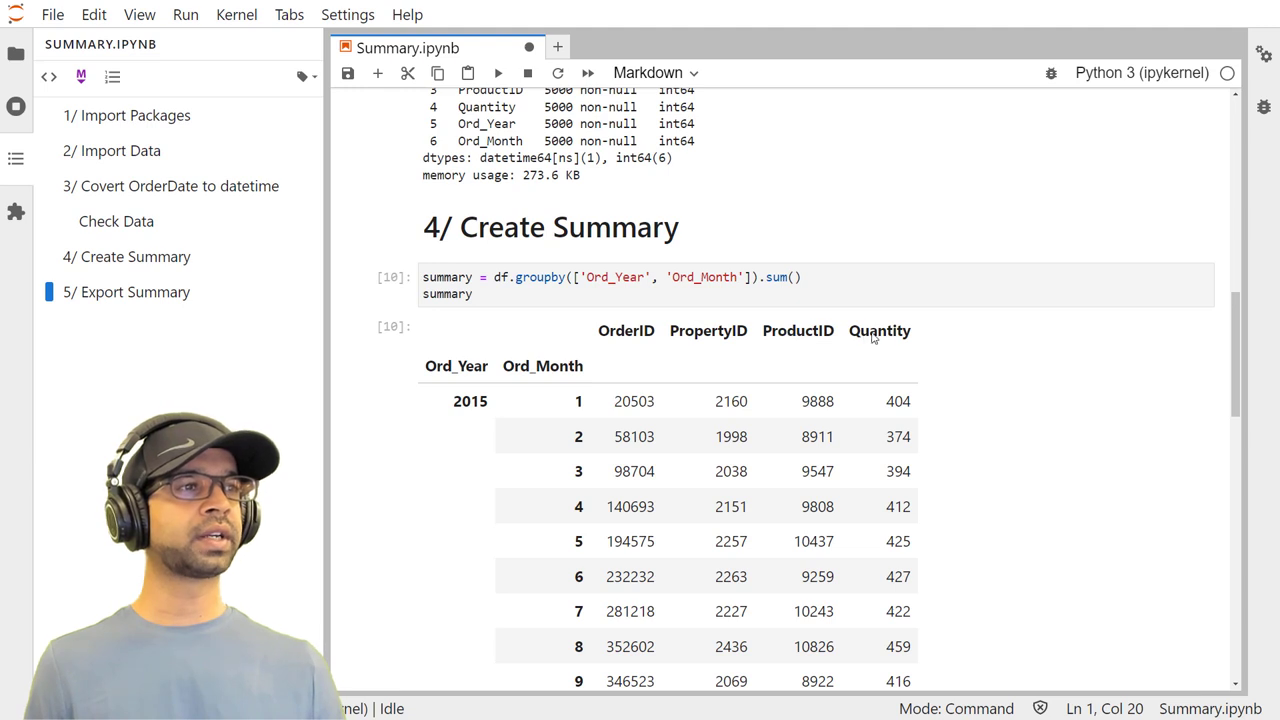
pyautogui.moveTo(850, 331); pyautogui.dragTo(899, 336)
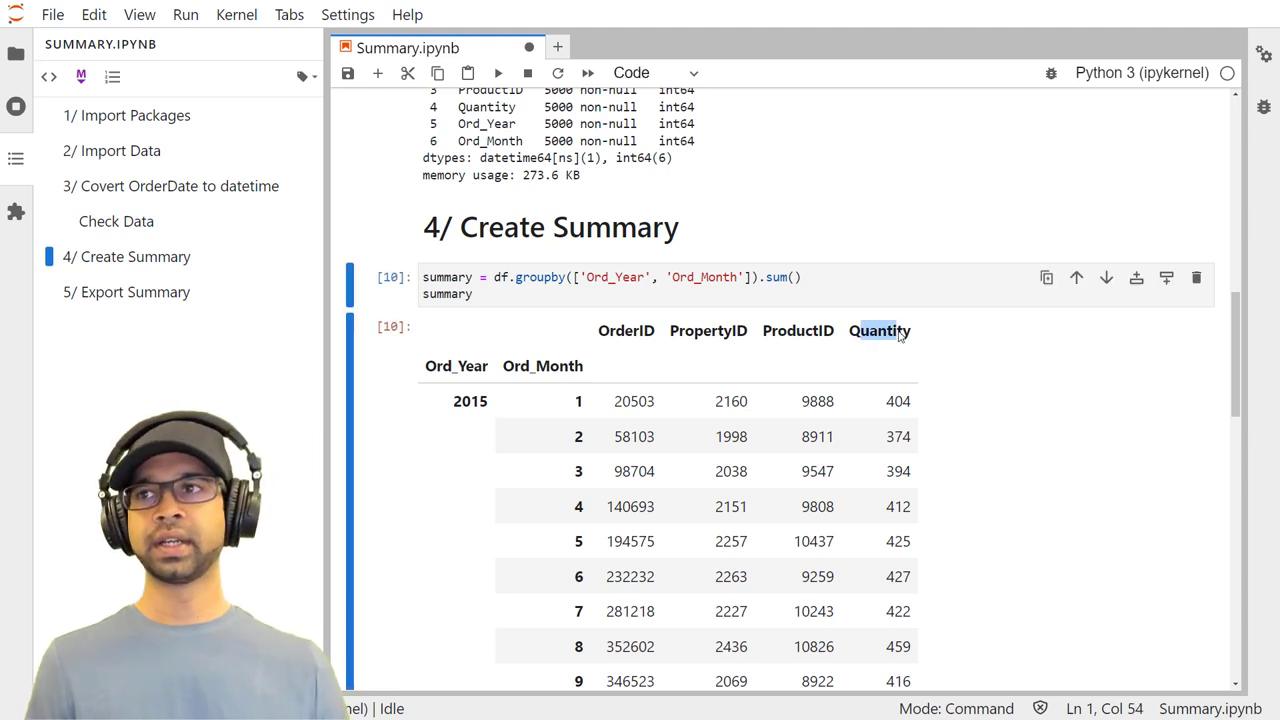
pyautogui.click(878, 337)
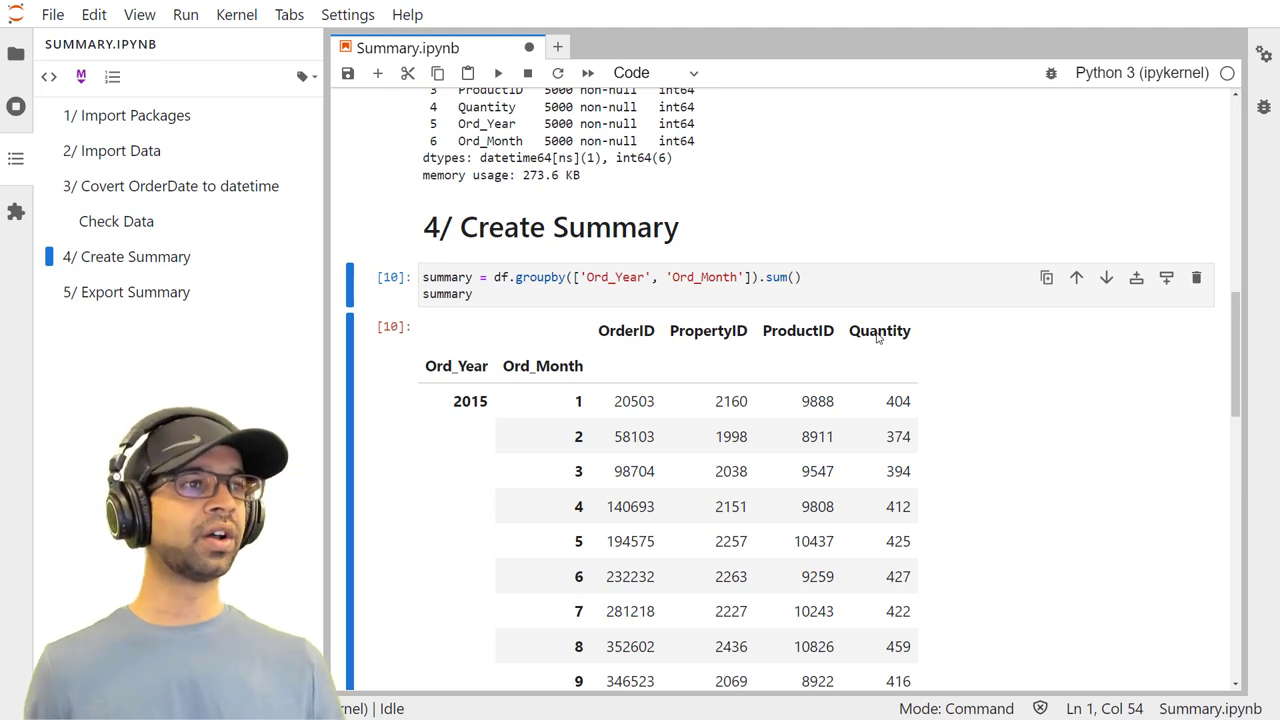
# Replace .sum() with ['Quantity'] to select only the Quantity column
pyautogui.click(763, 285)
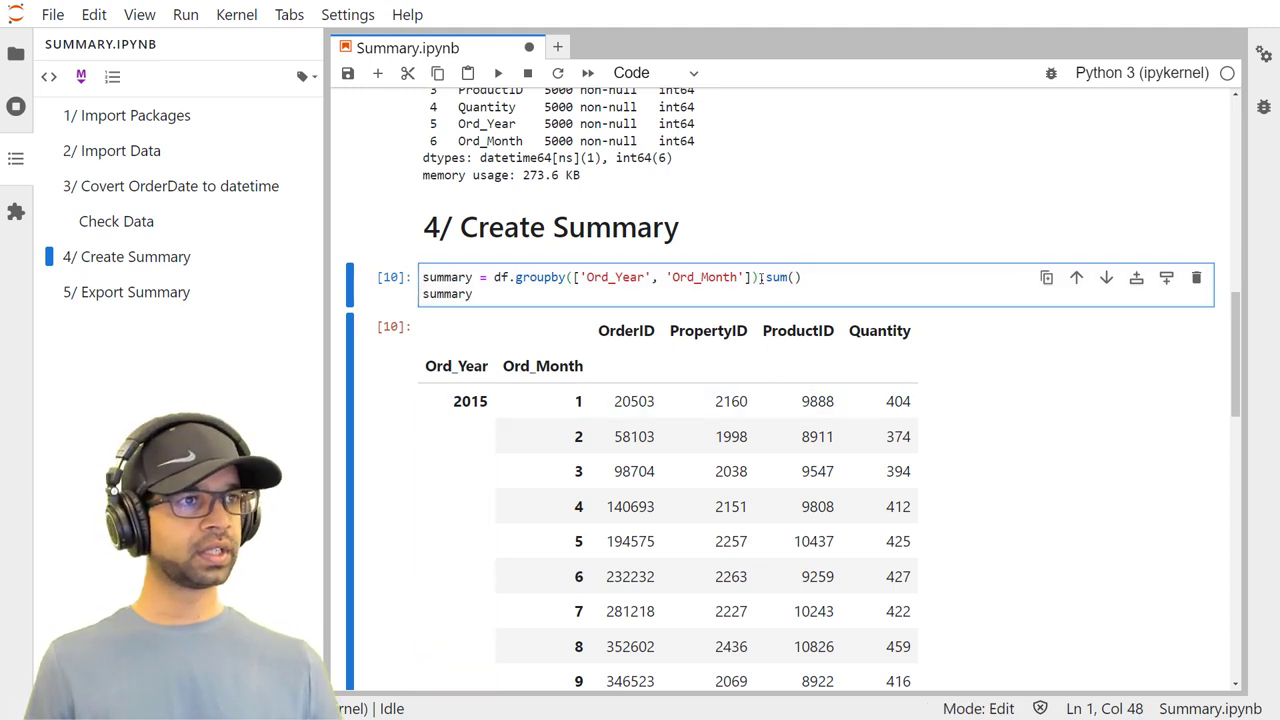
pyautogui.moveTo(763, 278); pyautogui.dragTo(838, 278)
pyautogui.press('BackSpace')
pyautogui.write("['")
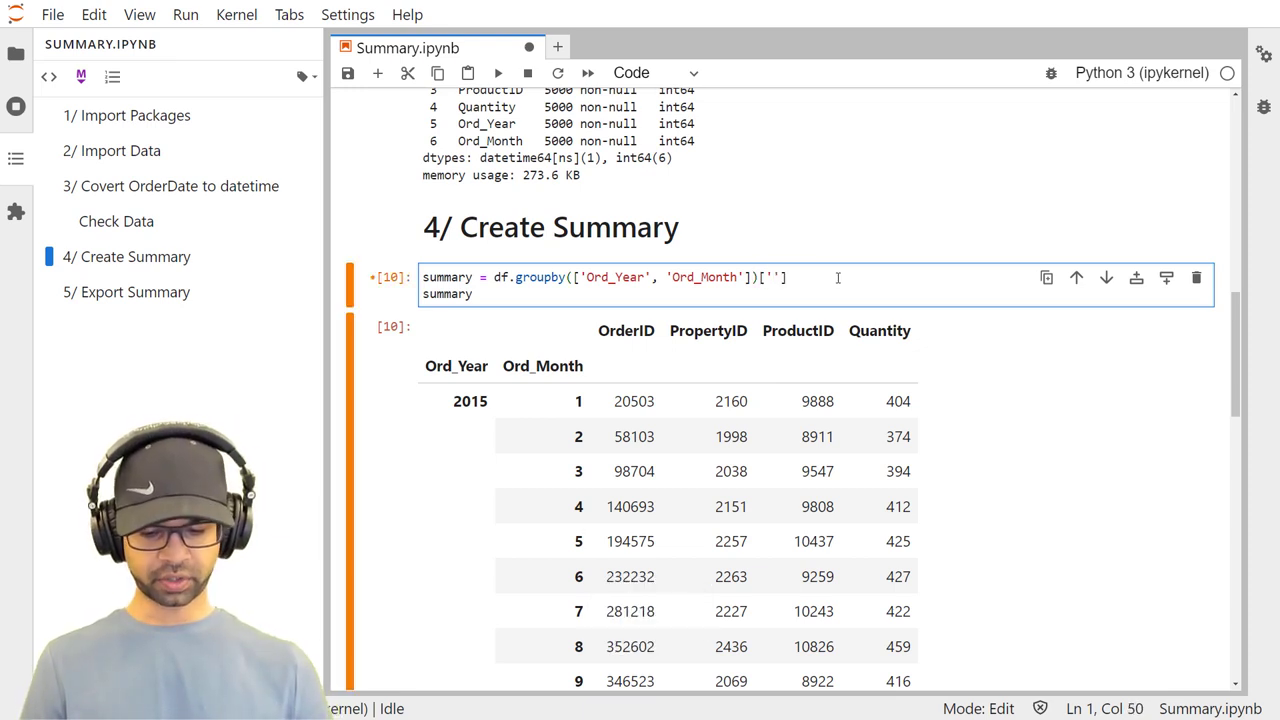
pyautogui.write('Quantity')
pyautogui.press('Right')
pyautogui.press('Right')
pyautogui.press('Right')
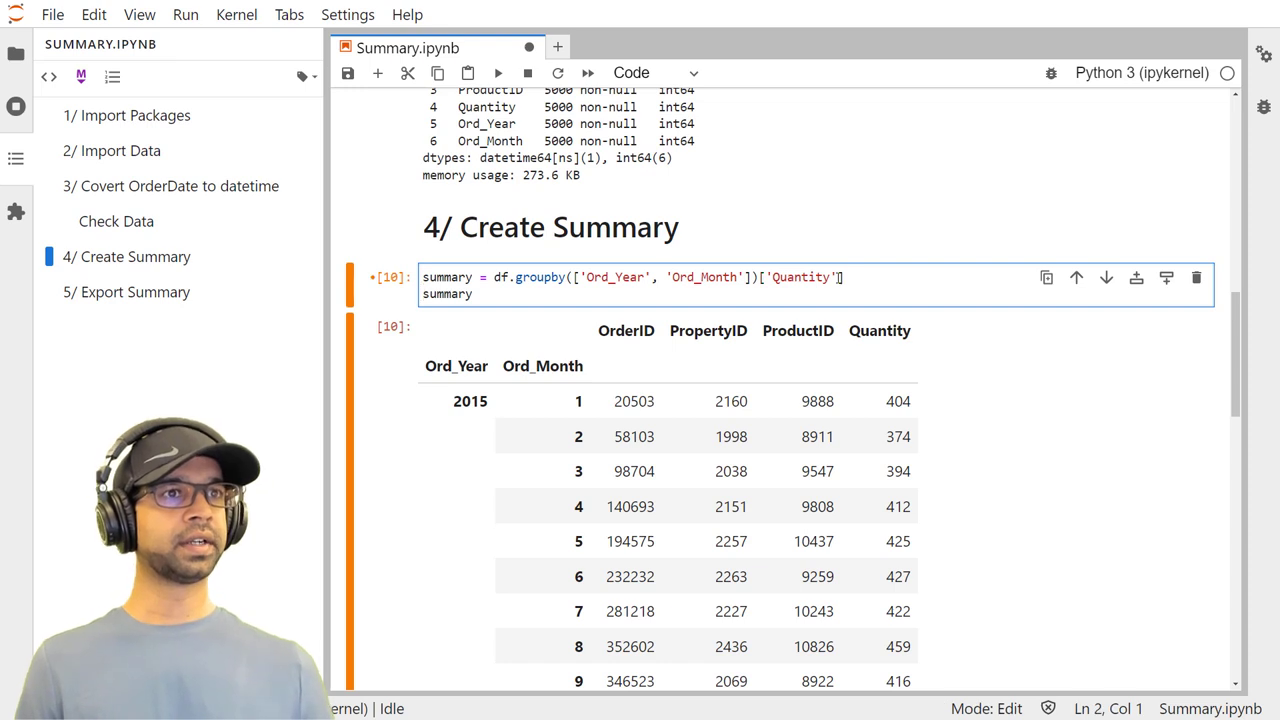
# Run the Quantity selection and point out the resulting SeriesGroupBy object
pyautogui.click(498, 73)
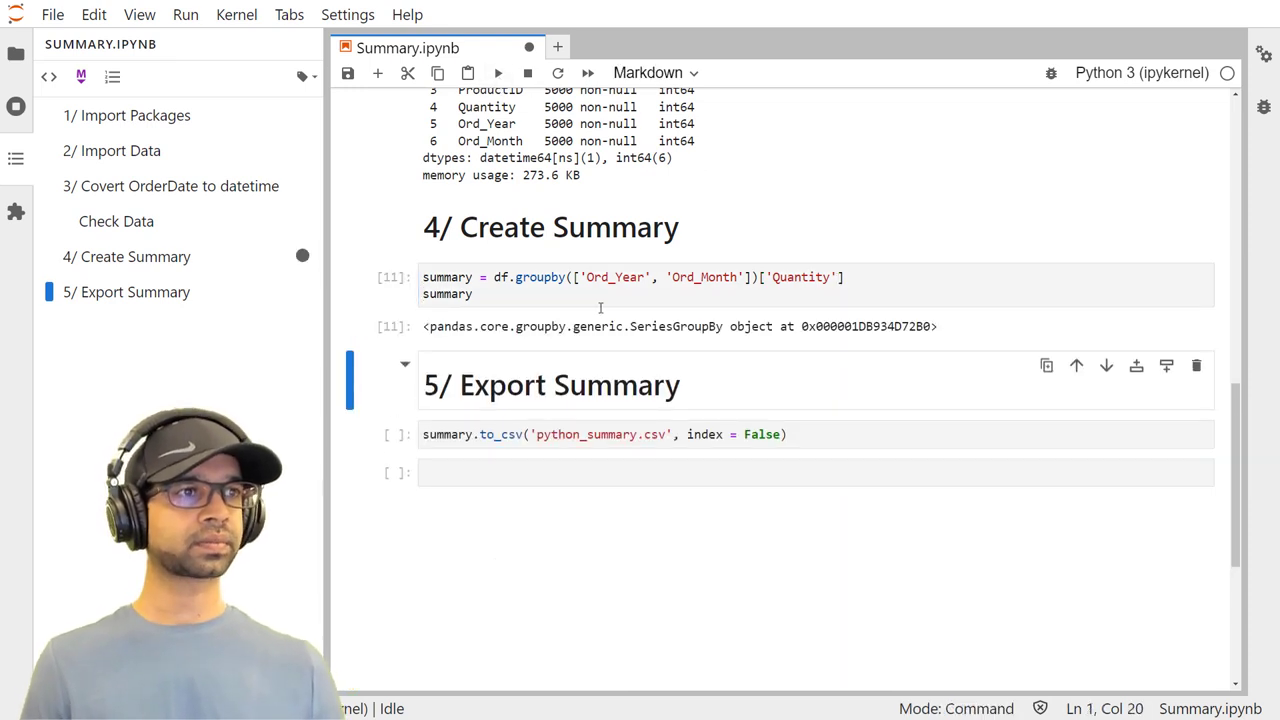
pyautogui.moveTo(878, 333); pyautogui.dragTo(731, 333)
pyautogui.click(729, 332)
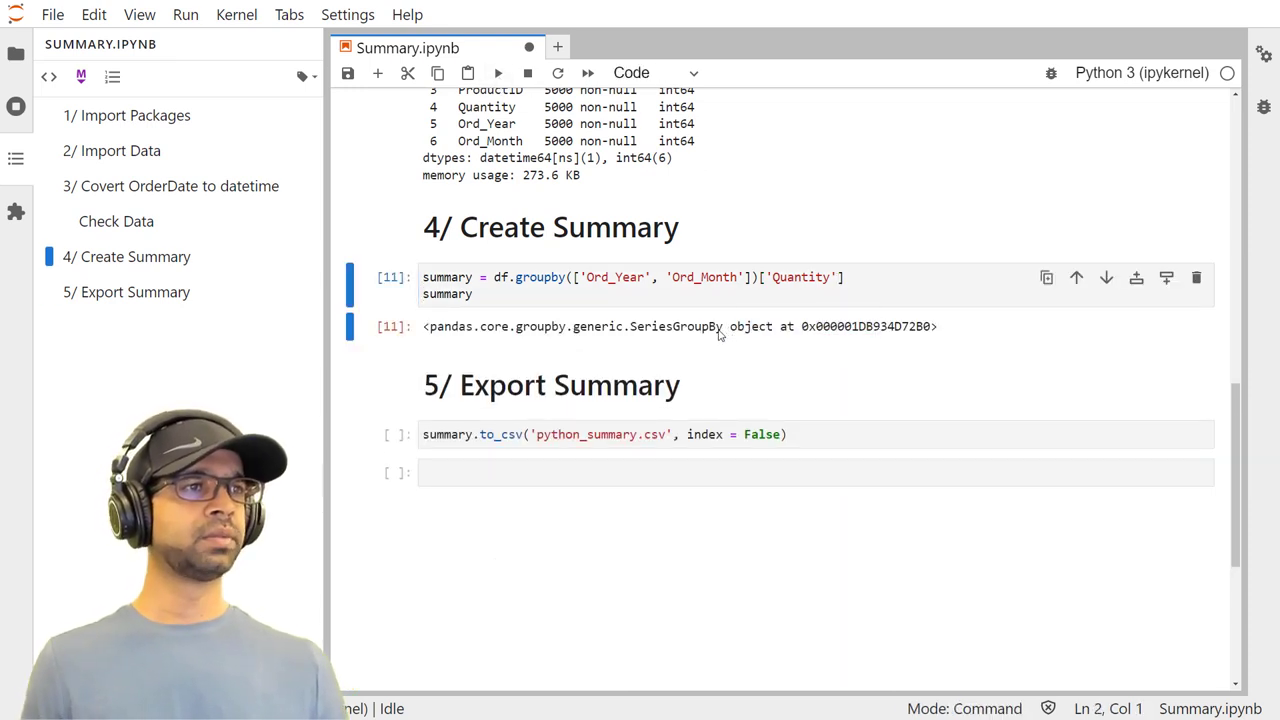
pyautogui.doubleClick(750, 326)
pyautogui.click(752, 330)
# Append .sum() after ['Quantity'] and run to total quantities per month
pyautogui.click(860, 277)
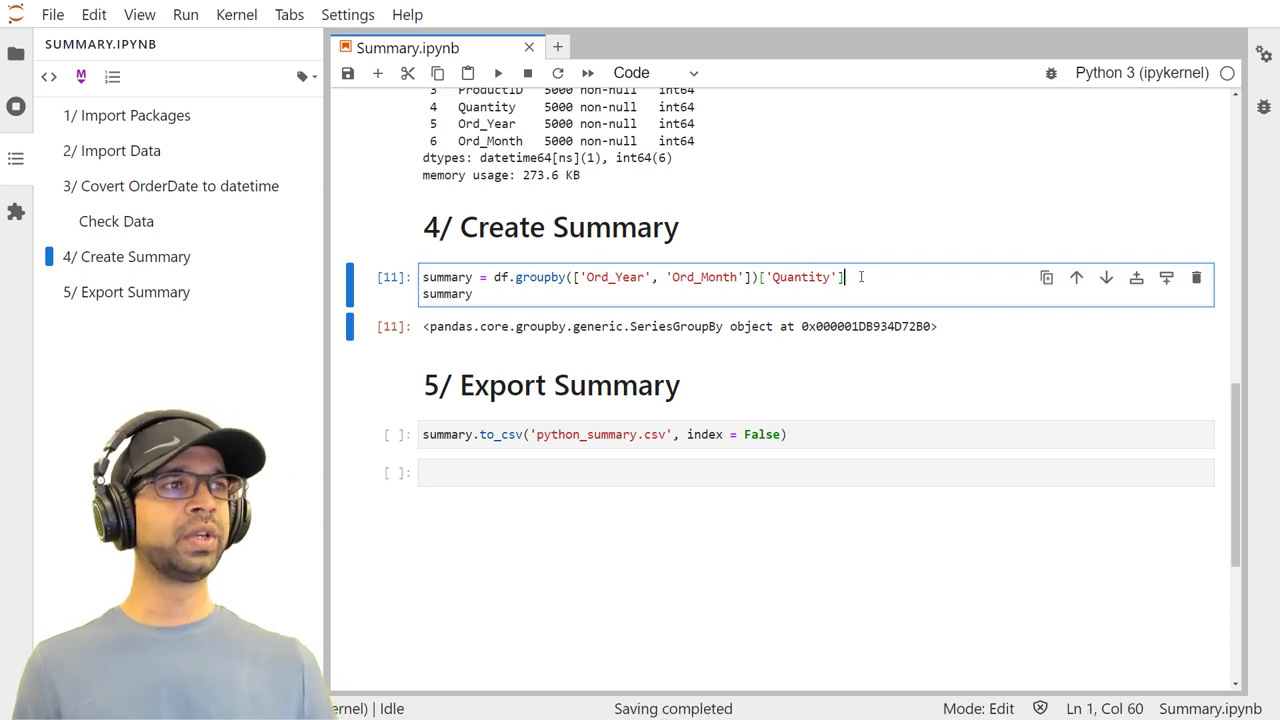
pyautogui.write('.sum()')
pyautogui.hotkey('shift', 'Return')
pyautogui.scroll(-1, 436, 397)
pyautogui.scroll(-2, 526, 380)
pyautogui.scroll(1, 543, 371)
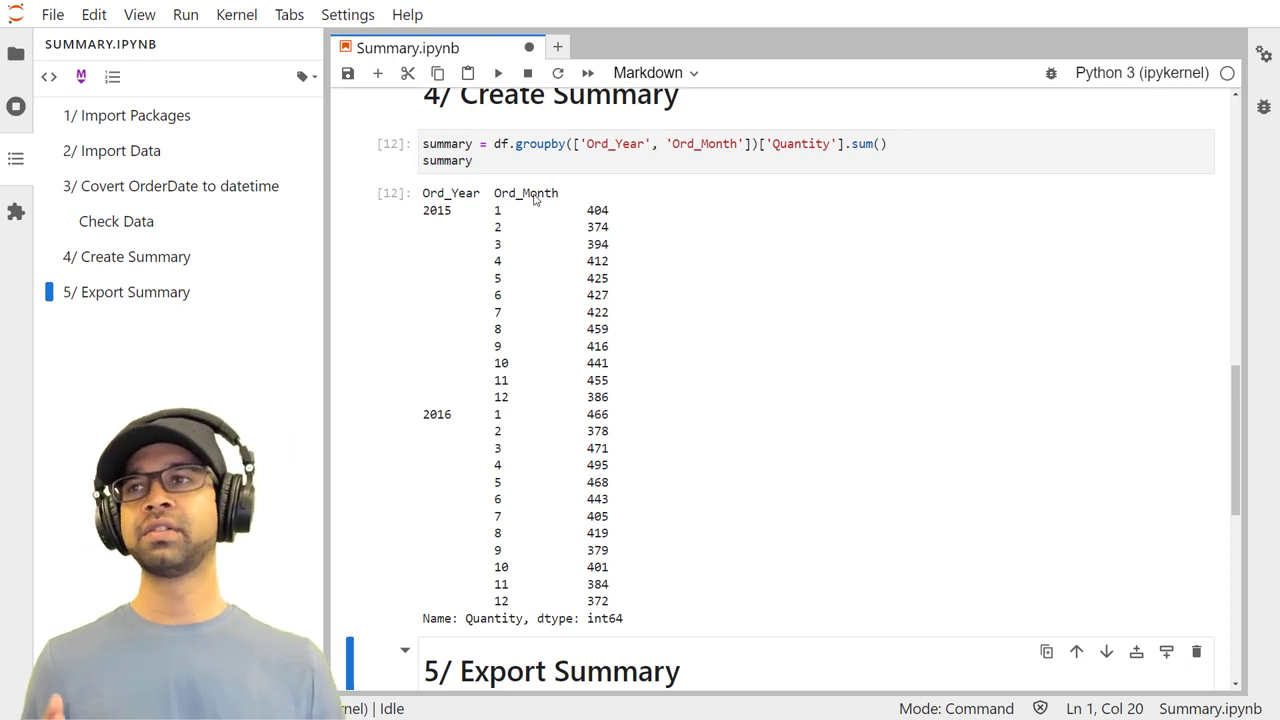
# Add as_index = False to groupby and rerun for a flat 24-row table
pyautogui.click(754, 143)
pyautogui.write(', as')
pyautogui.press('BackSpace')
pyautogui.write('_index ')
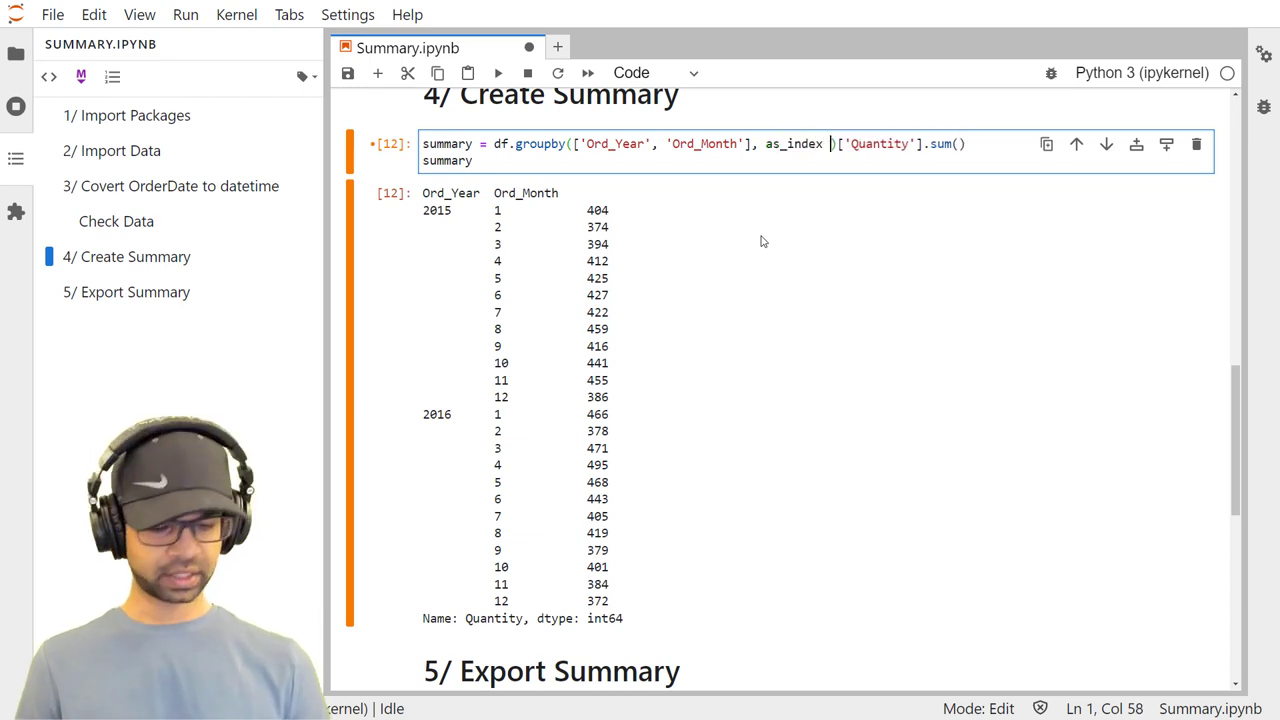
pyautogui.write('= False')
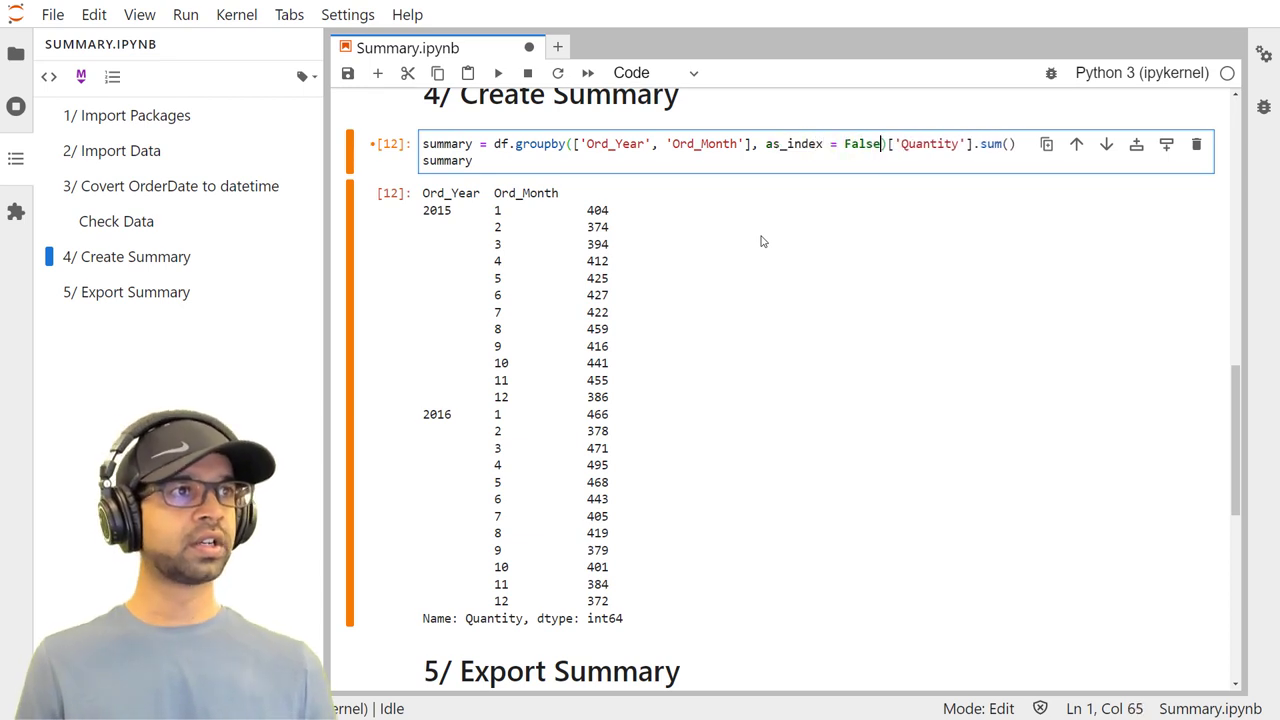
pyautogui.moveTo(748, 144); pyautogui.dragTo(577, 146)
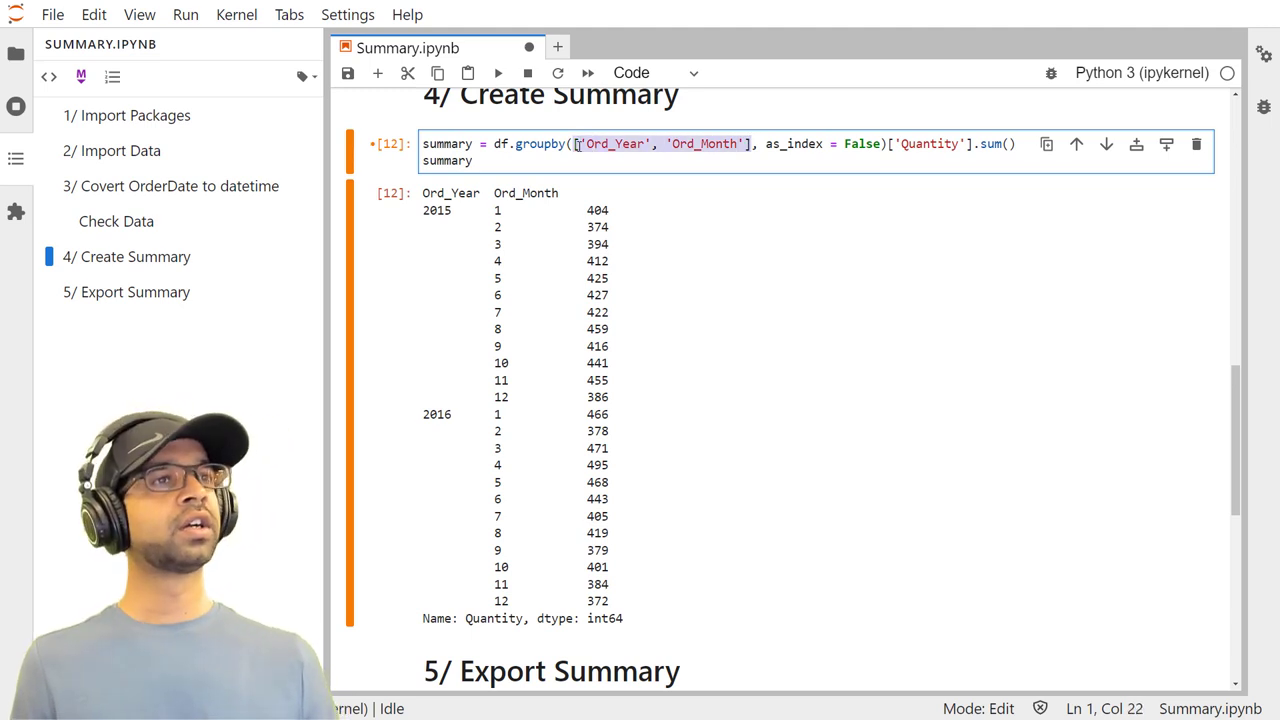
pyautogui.click(578, 146)
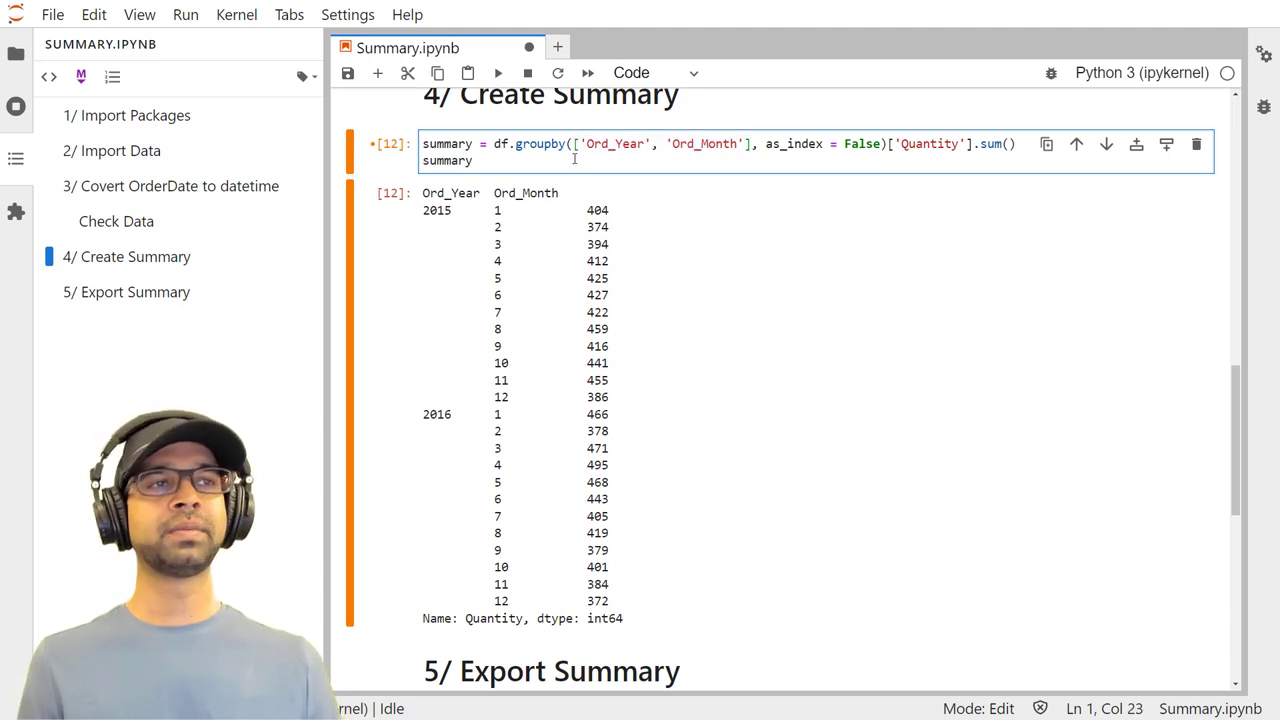
pyautogui.click(494, 161)
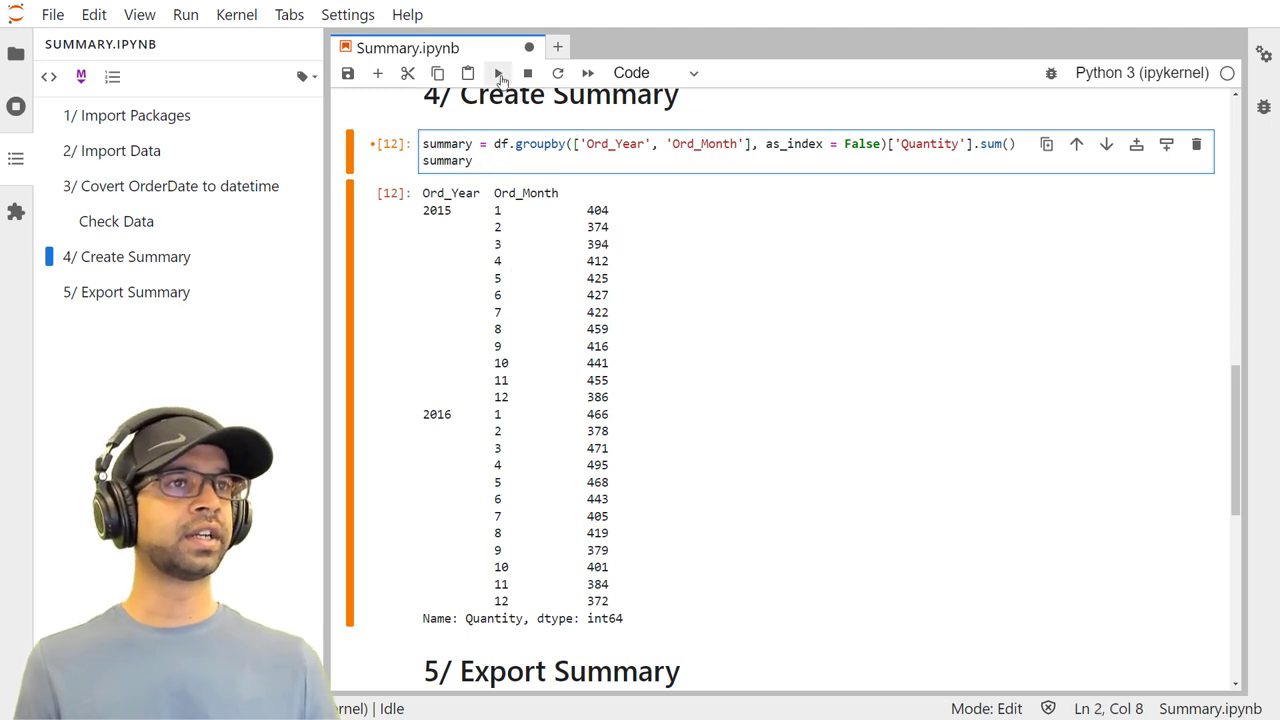
pyautogui.click(500, 78)
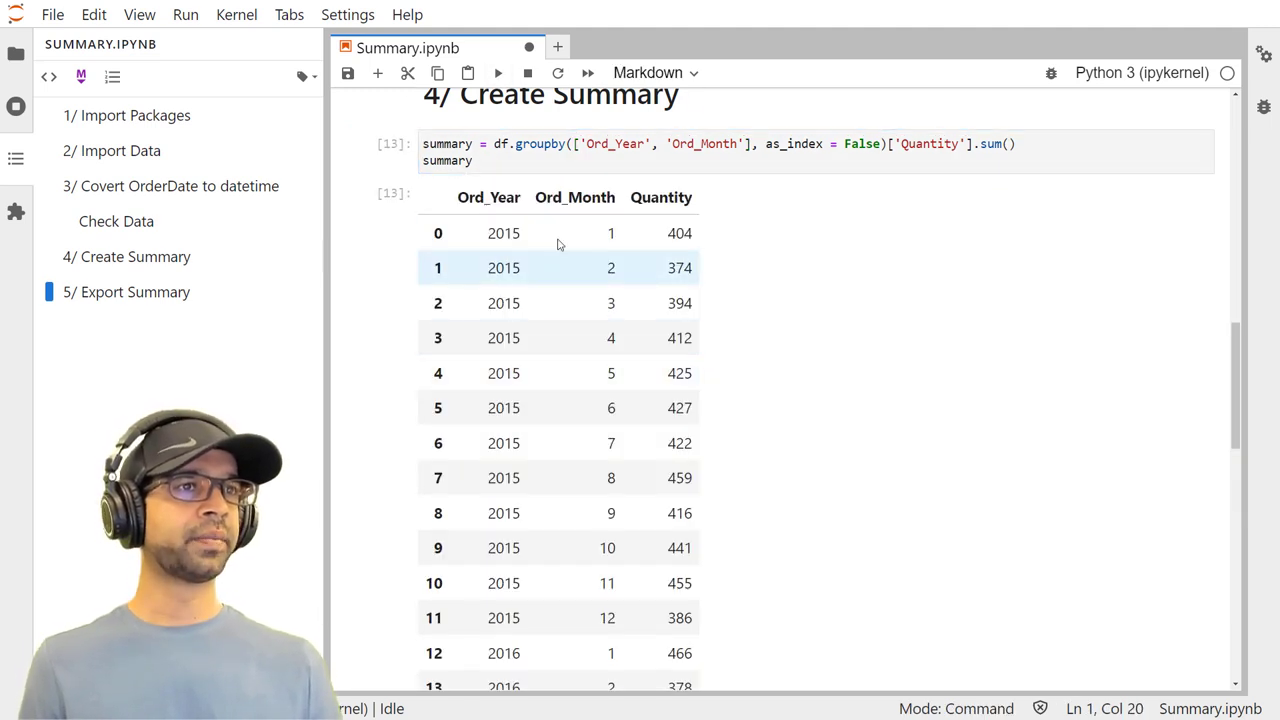
pyautogui.scroll(-3, 580, 400)
pyautogui.scroll(-2, 586, 557)
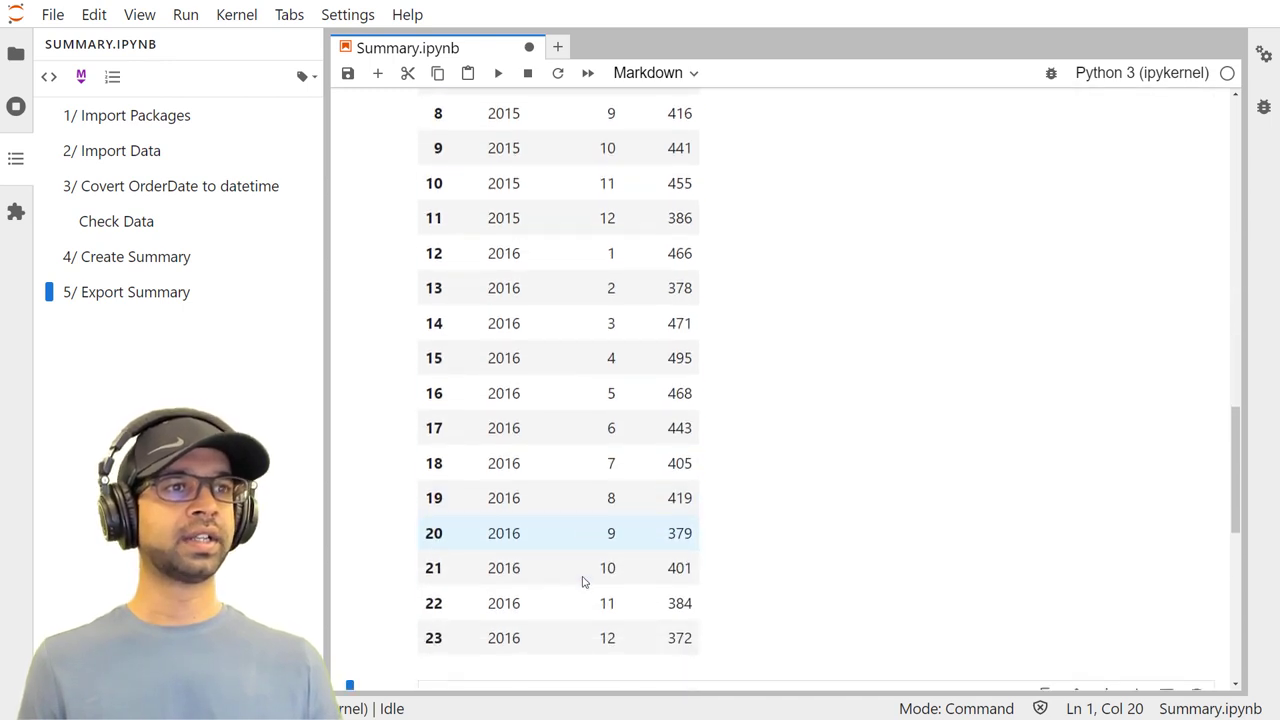
pyautogui.scroll(4, 583, 560)
pyautogui.scroll(1, 540, 480)
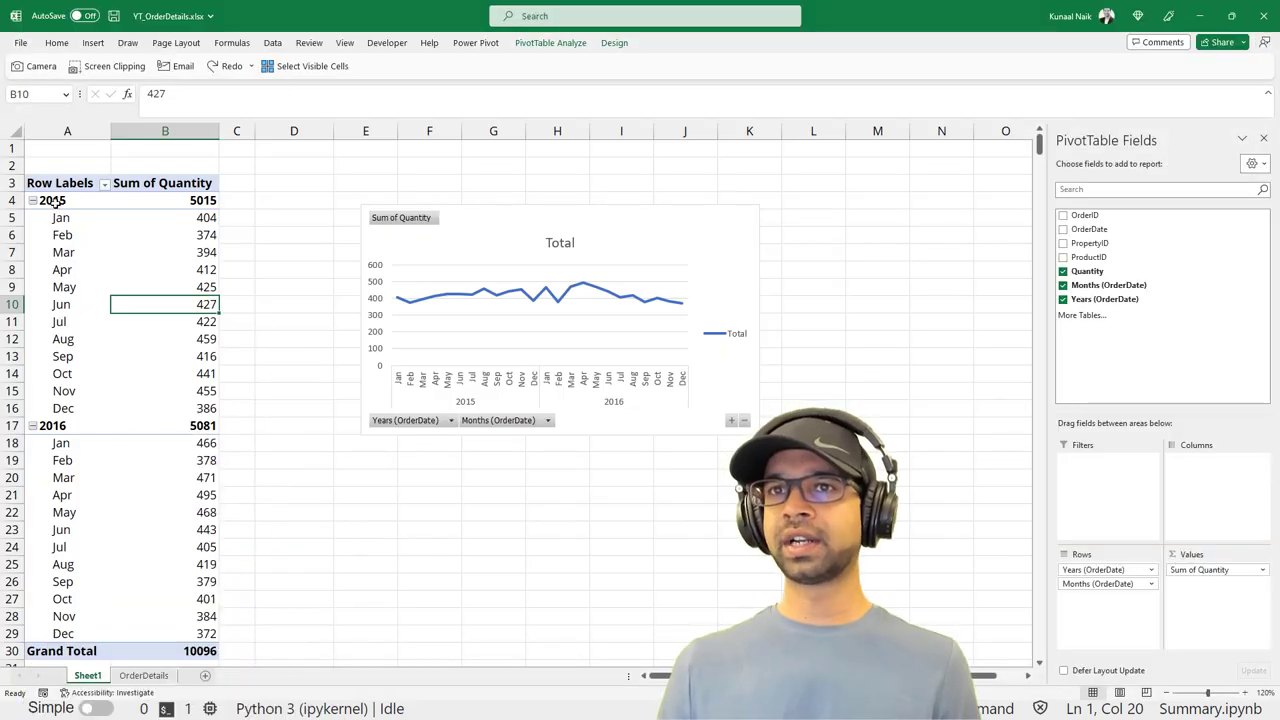
# Set the pivot's report layout to Tabular Form with all item labels repeated
pyautogui.moveTo(50, 200); pyautogui.dragTo(55, 373)
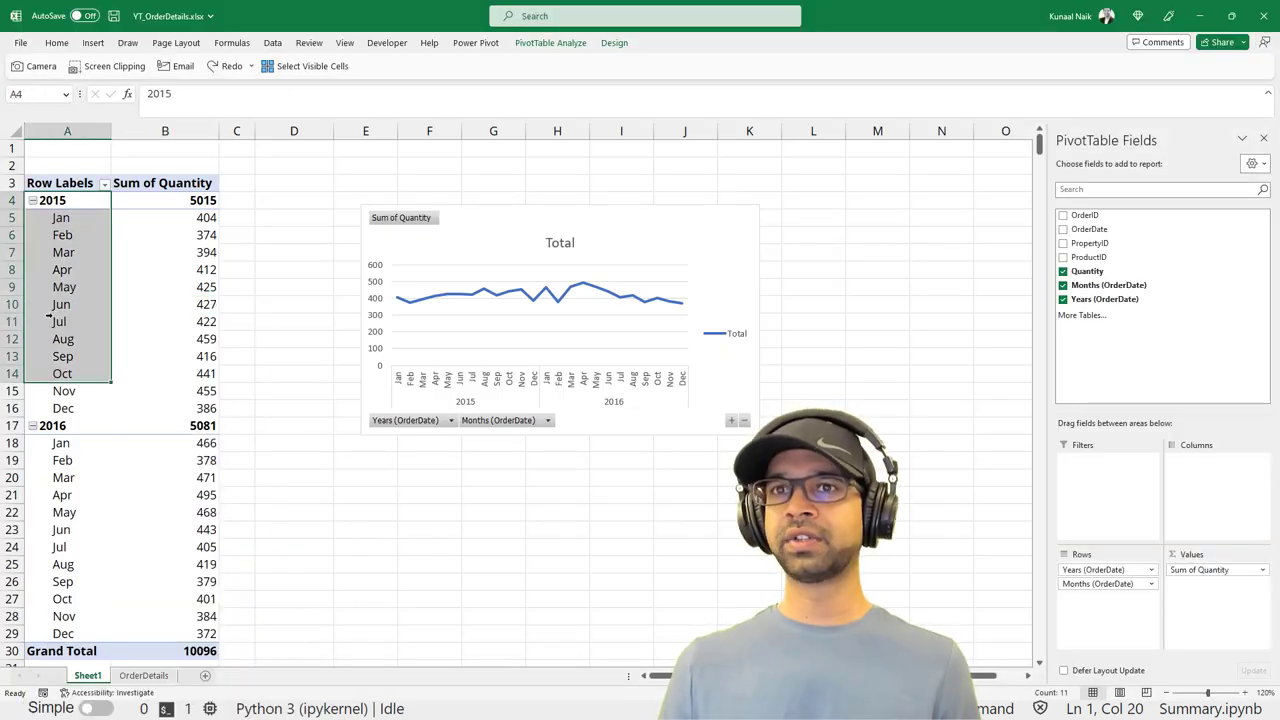
pyautogui.click(52, 304)
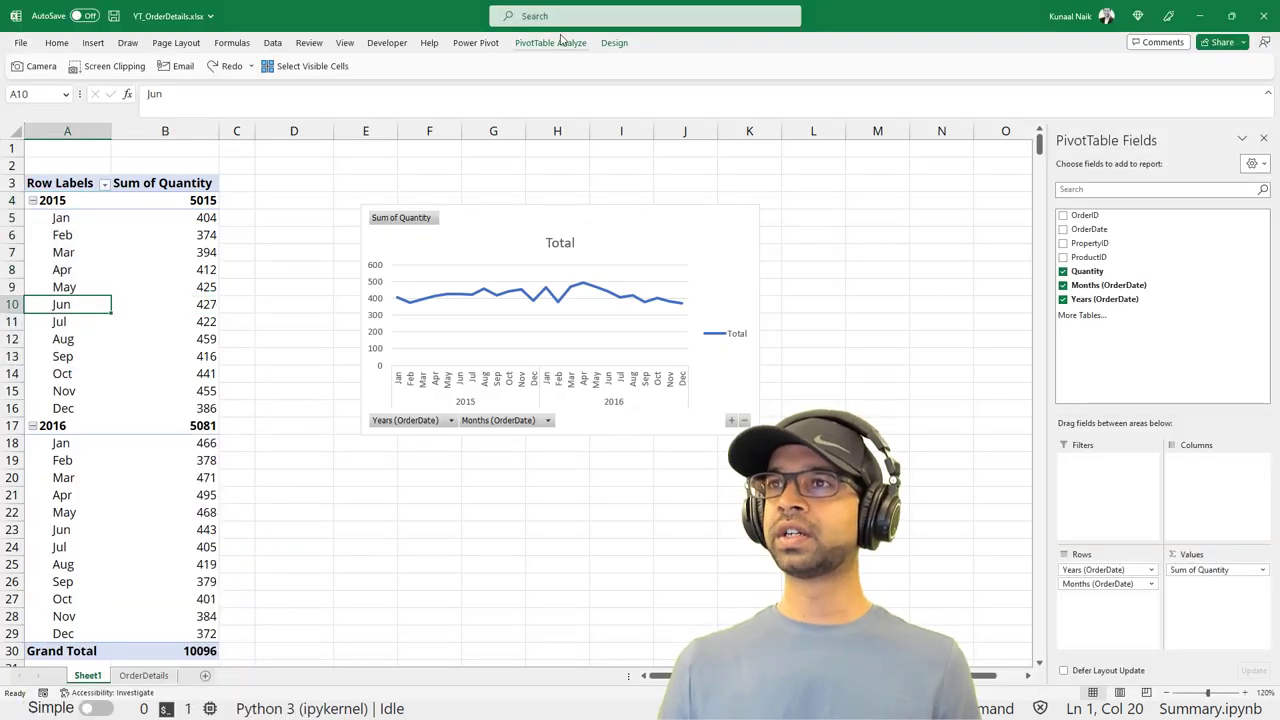
pyautogui.click(614, 45)
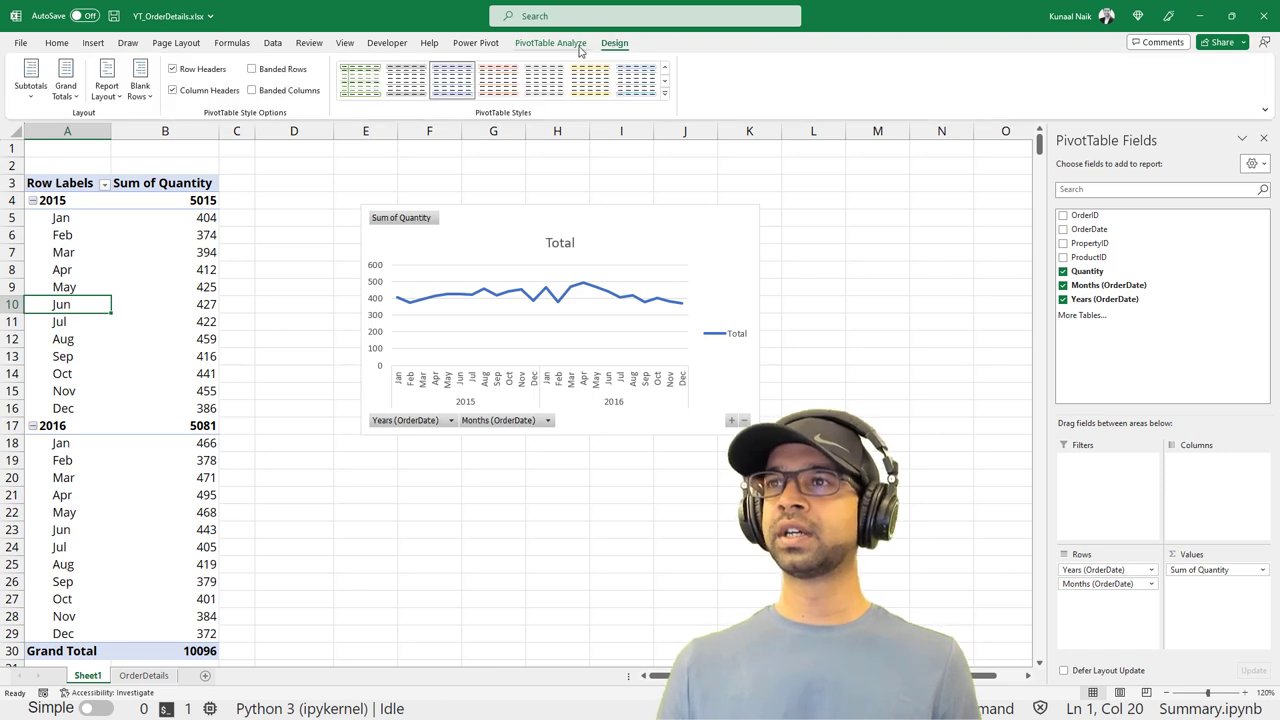
pyautogui.click(606, 47)
pyautogui.click(106, 82)
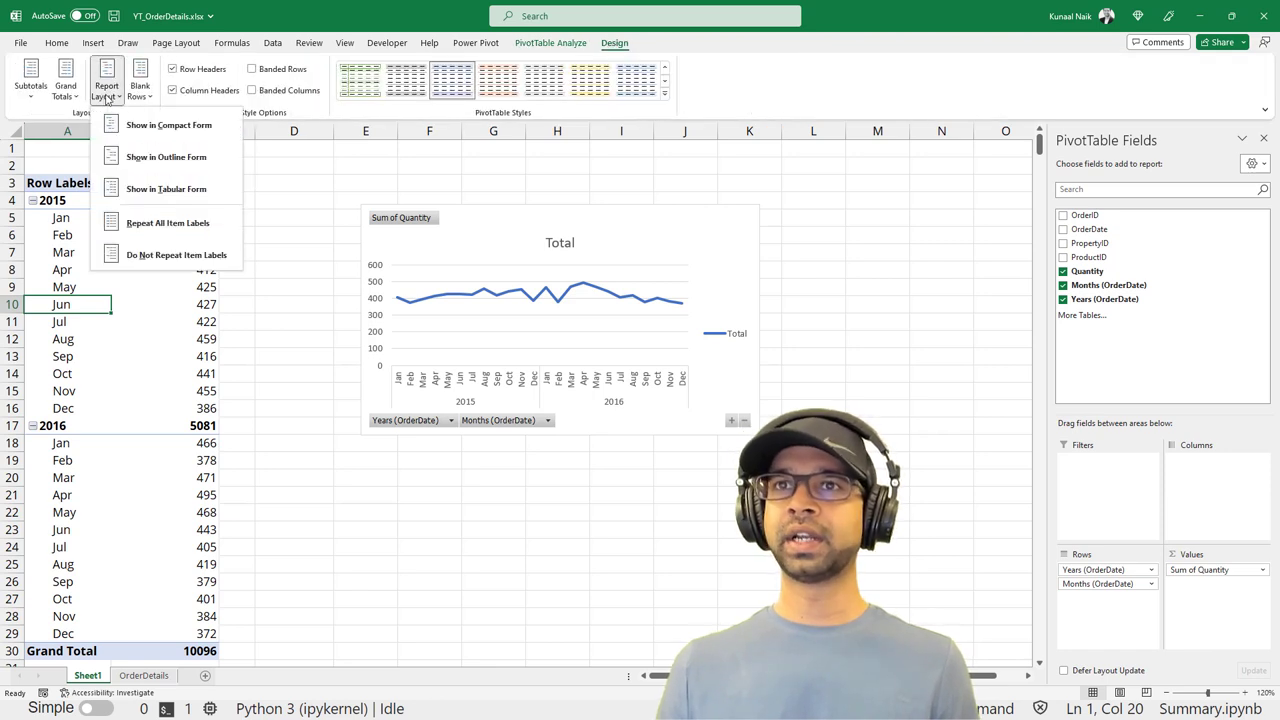
pyautogui.click(152, 195)
pyautogui.click(118, 90)
pyautogui.click(175, 222)
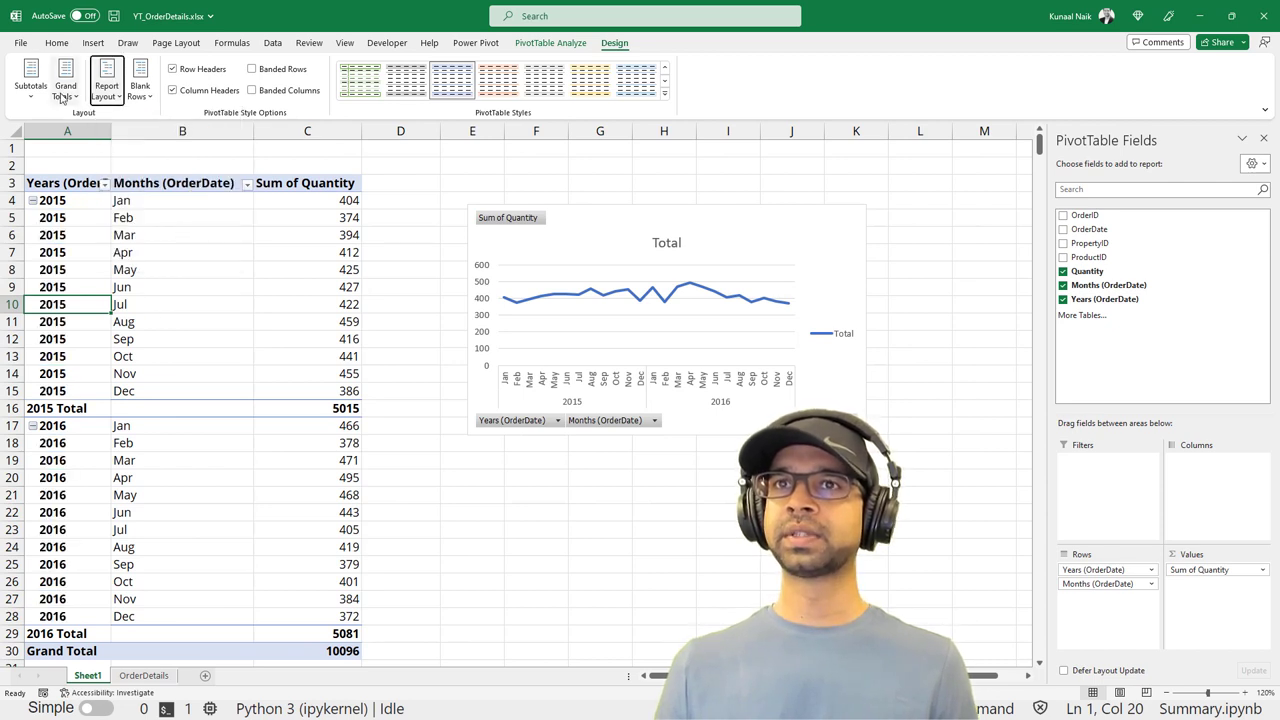
# Hide the pivot's subtotals and turn off its grand totals
pyautogui.click(30, 78)
pyautogui.click(90, 124)
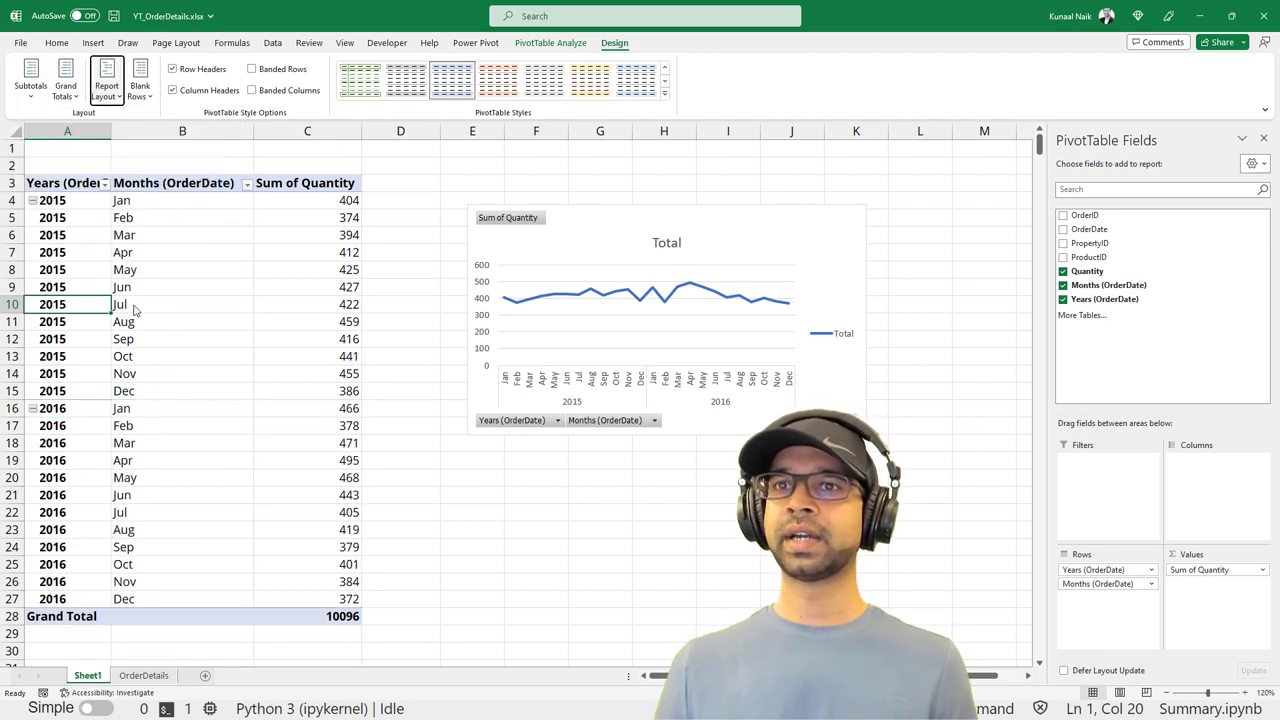
pyautogui.click(68, 90)
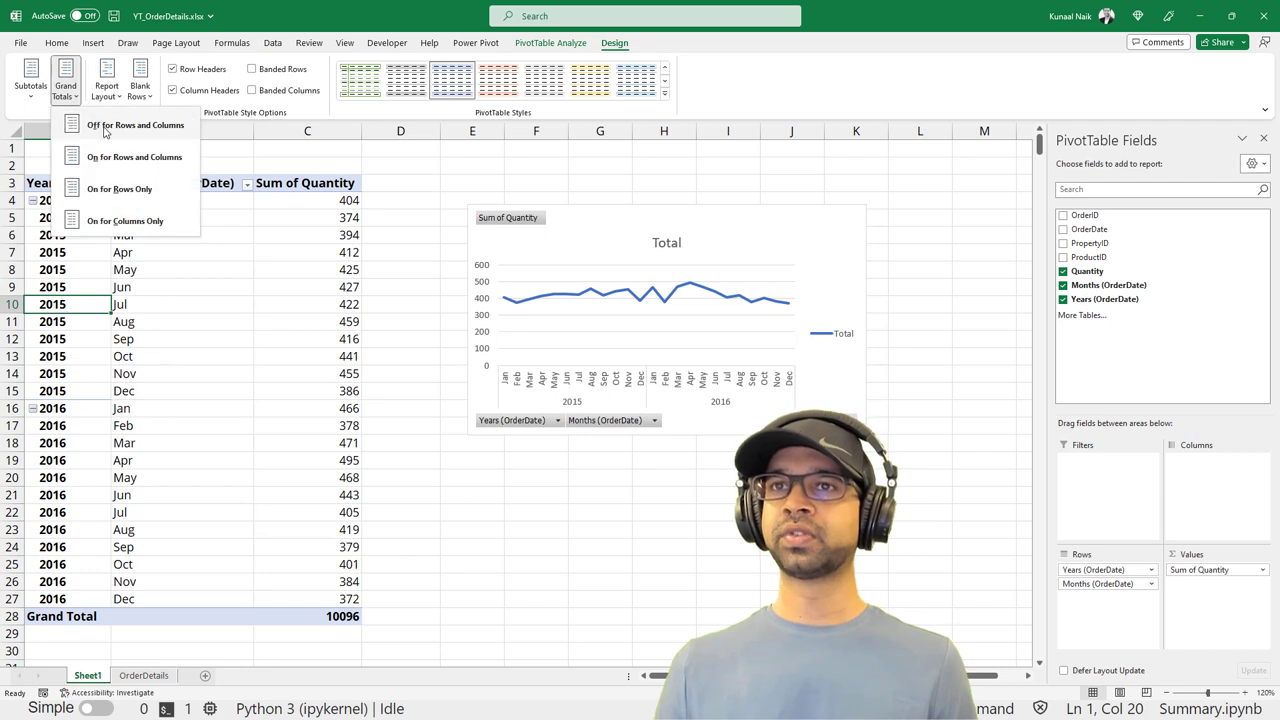
pyautogui.click(105, 128)
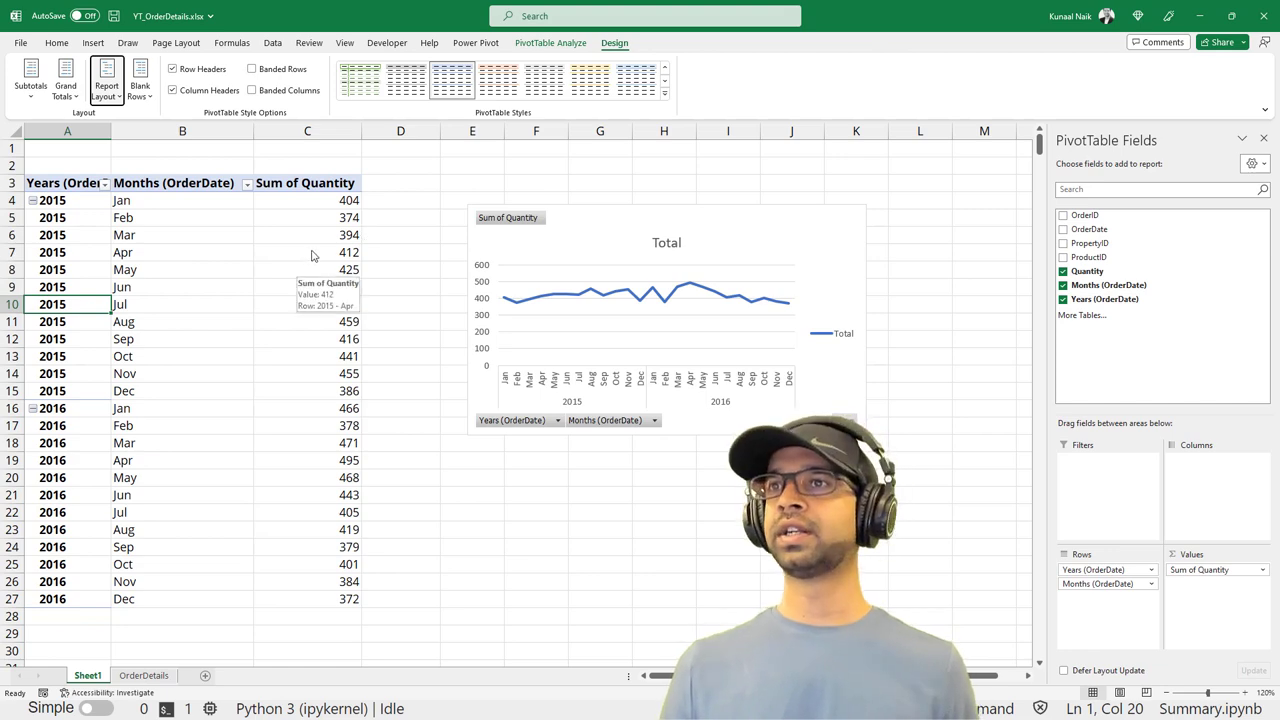
# Run the notebook's Export Summary cell to write python_summary.csv
pyautogui.click(1199, 16)
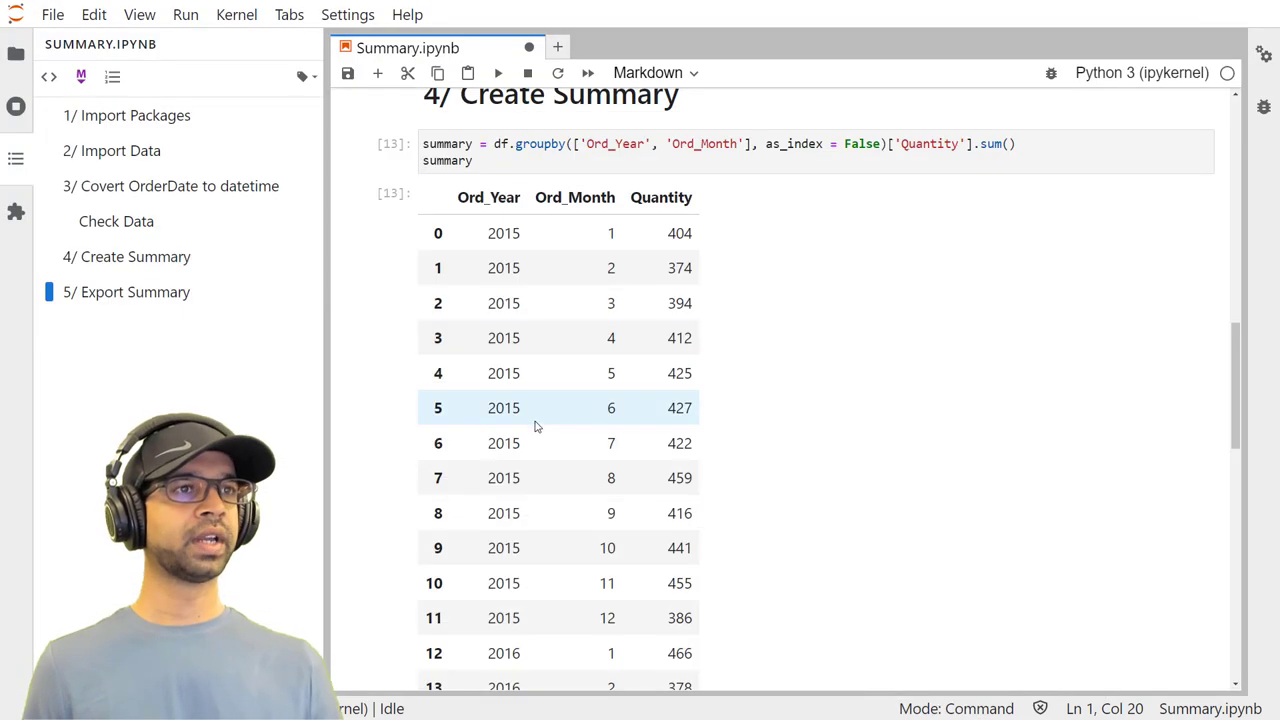
pyautogui.scroll(-2, 534, 420)
pyautogui.scroll(-3, 536, 370)
pyautogui.scroll(-3, 530, 390)
pyautogui.click(479, 430)
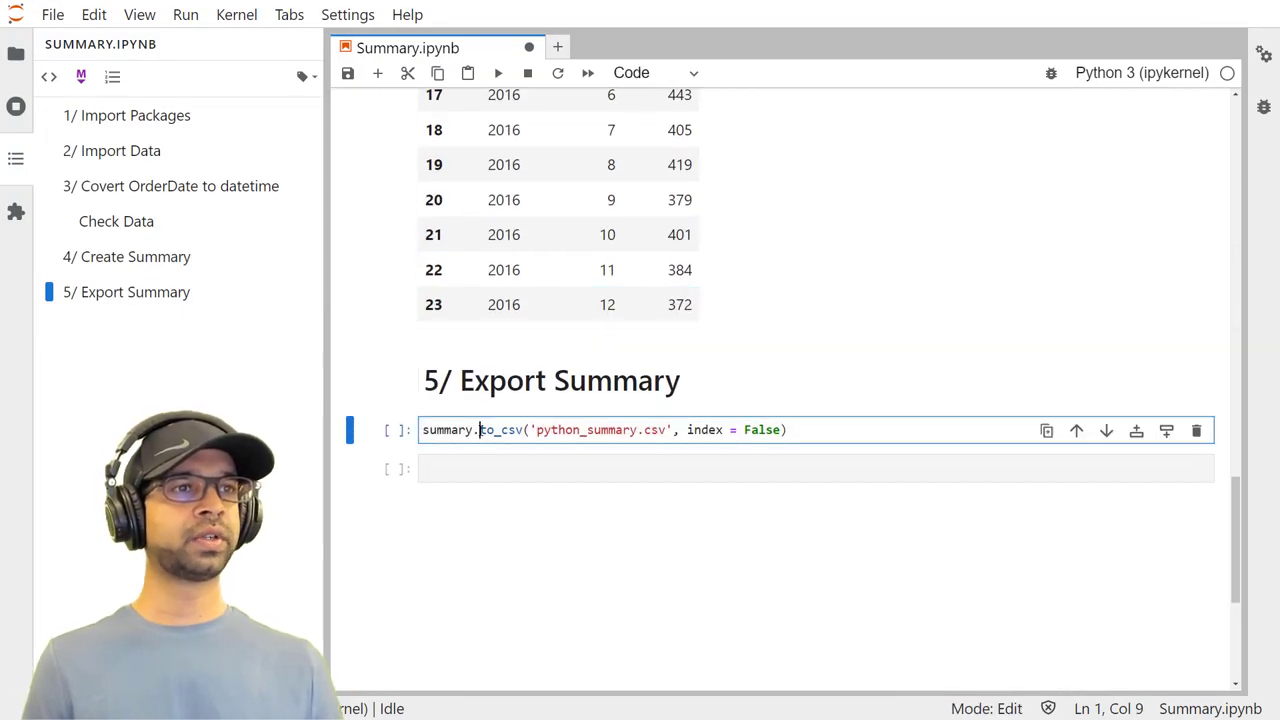
pyautogui.click(498, 82)
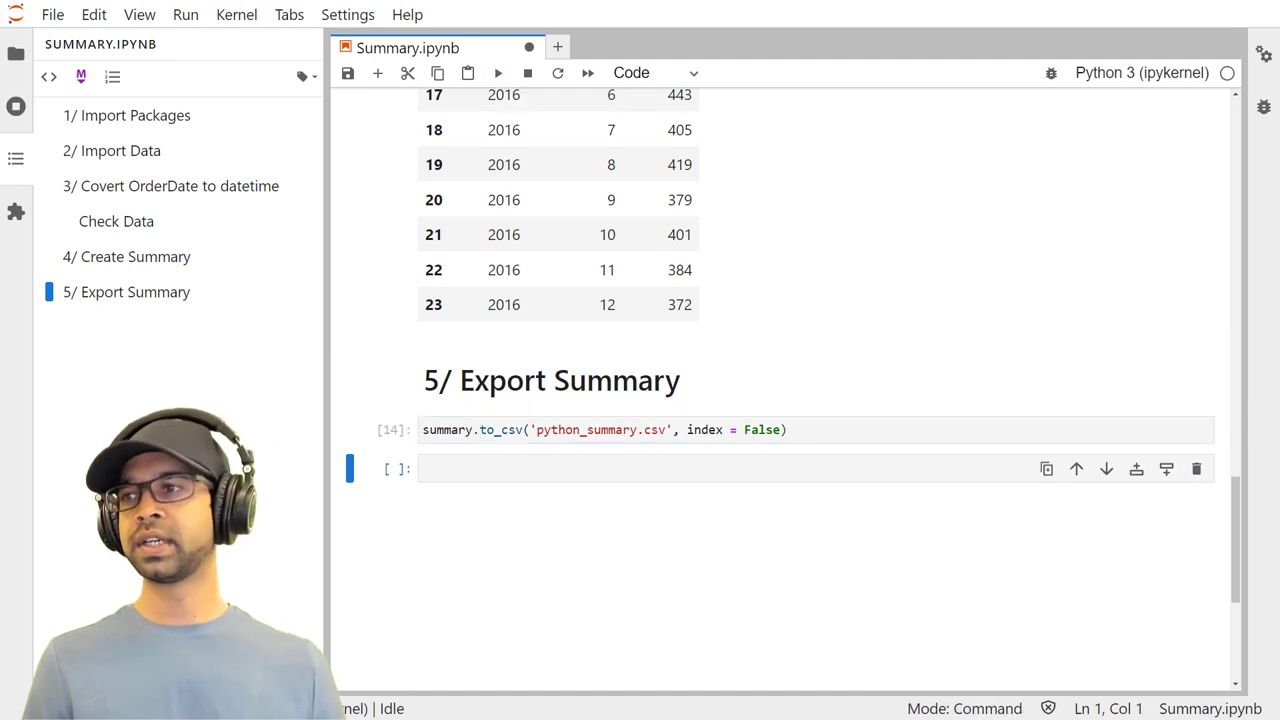
# Find and select python_summary.csv in the Orders folder, sorted newest first
pyautogui.hotkey('alt', 'Tab')
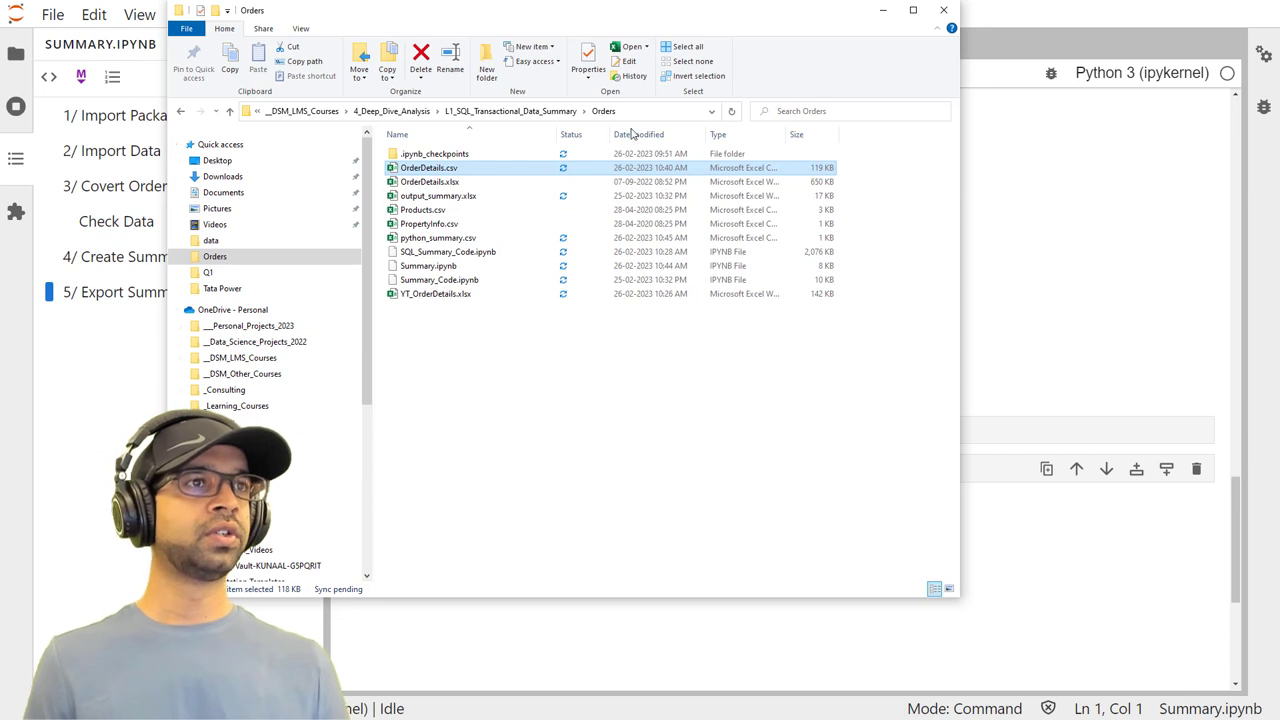
pyautogui.click(640, 134)
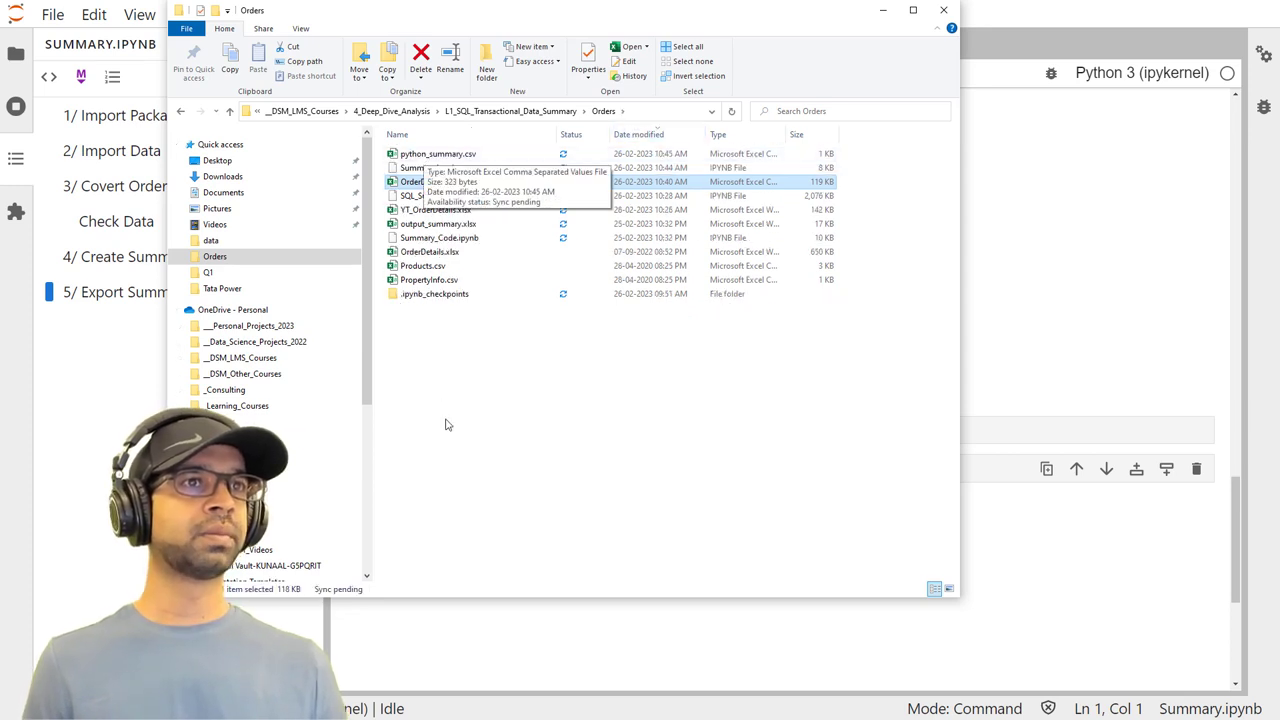
pyautogui.click(435, 155)
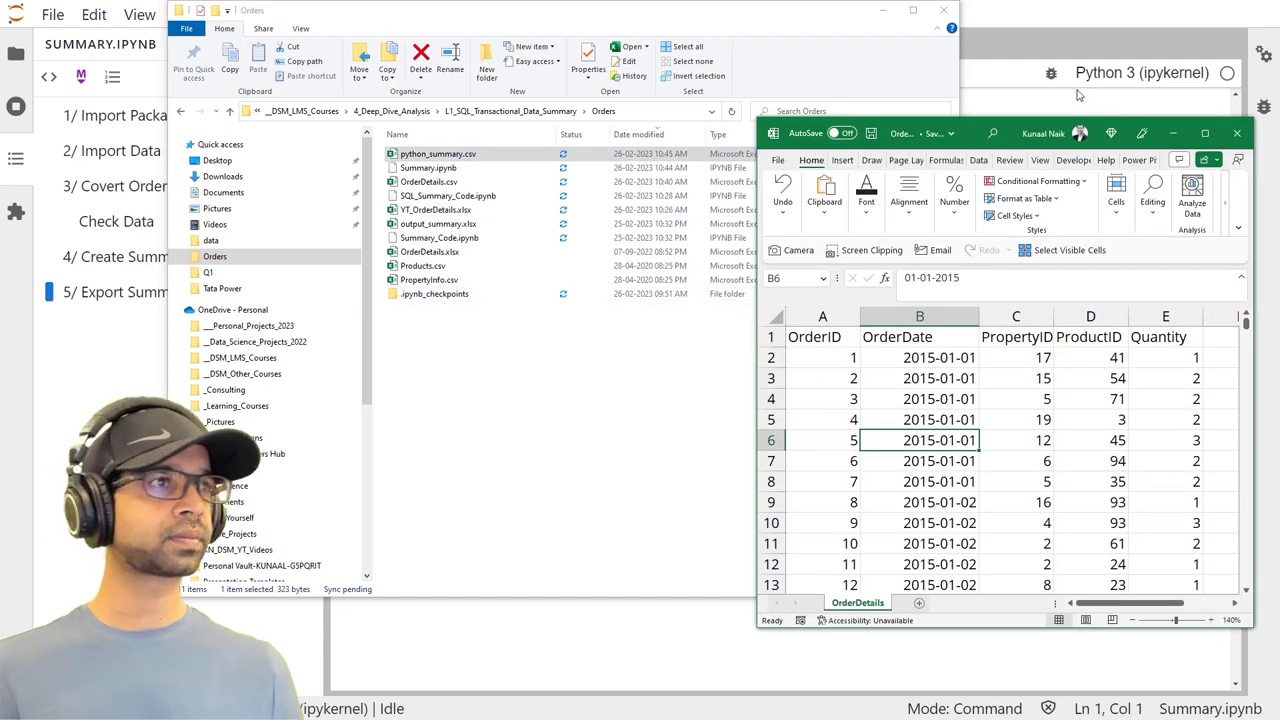
# Maximize python_summary.csv in Excel and insert a line chart of its data
pyautogui.moveTo(990, 157); pyautogui.dragTo(230, 5)
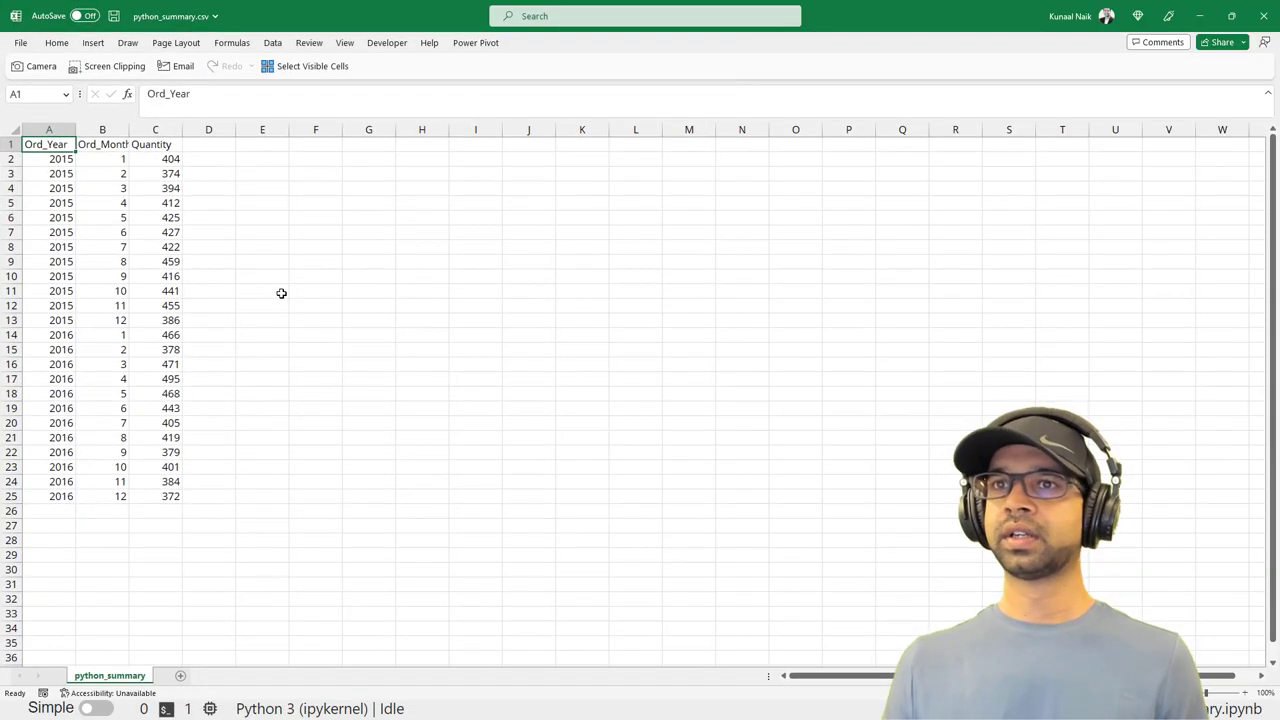
pyautogui.moveTo(262, 305); pyautogui.dragTo(262, 291)
pyautogui.click(105, 172)
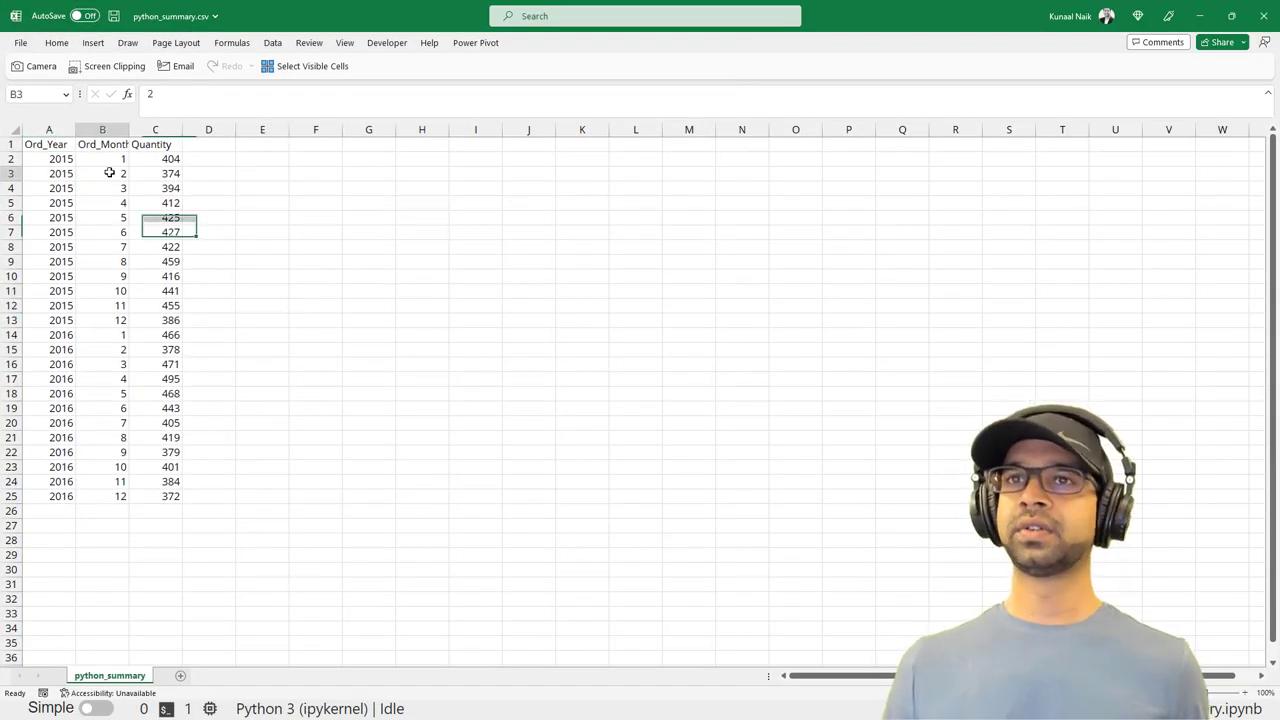
pyautogui.click(98, 48)
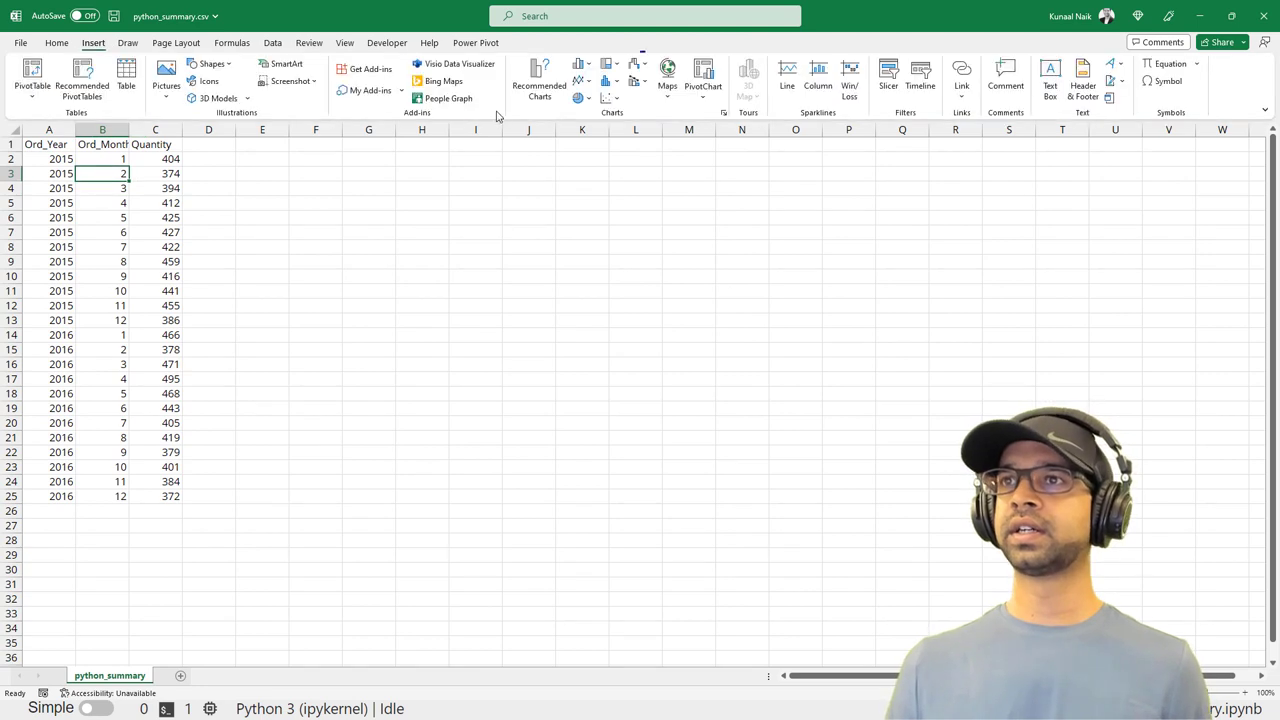
pyautogui.click(578, 82)
pyautogui.click(591, 126)
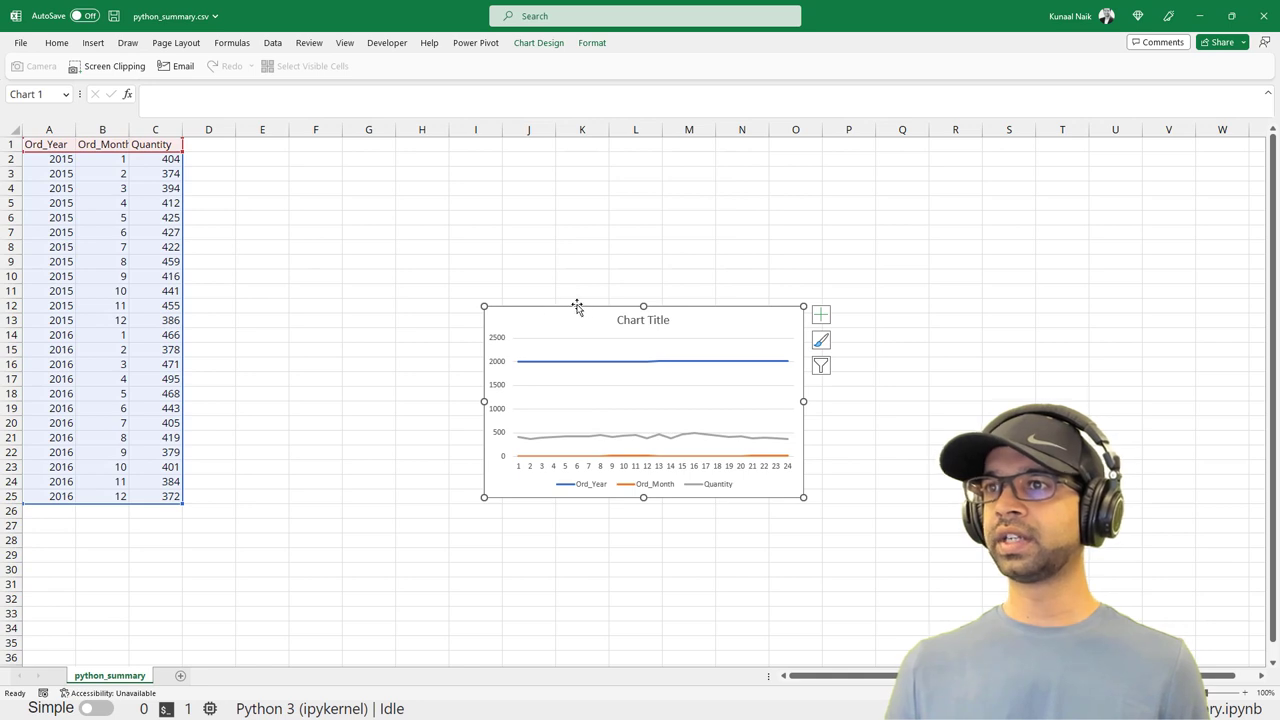
# Delete the old chart and copy the 2016 quantities from C14:C25 into D2:D13
pyautogui.press('Delete')
pyautogui.moveTo(61, 163); pyautogui.dragTo(60, 320)
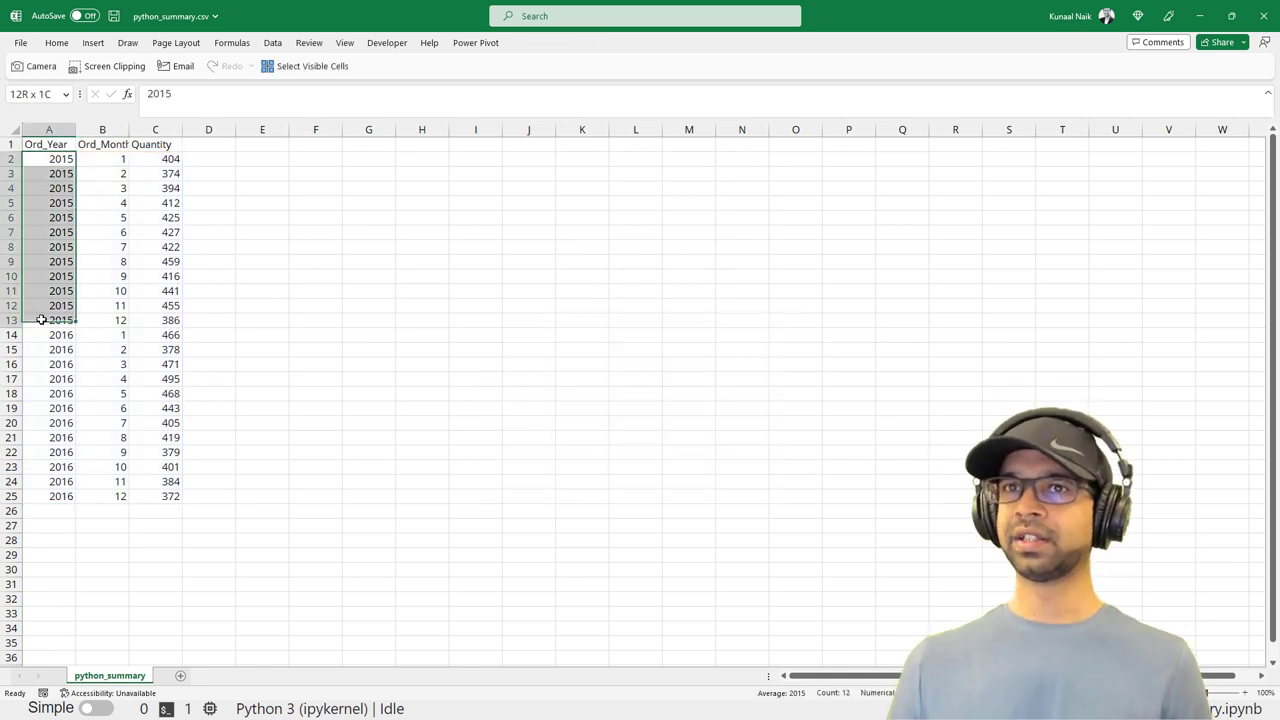
pyautogui.click(100, 302)
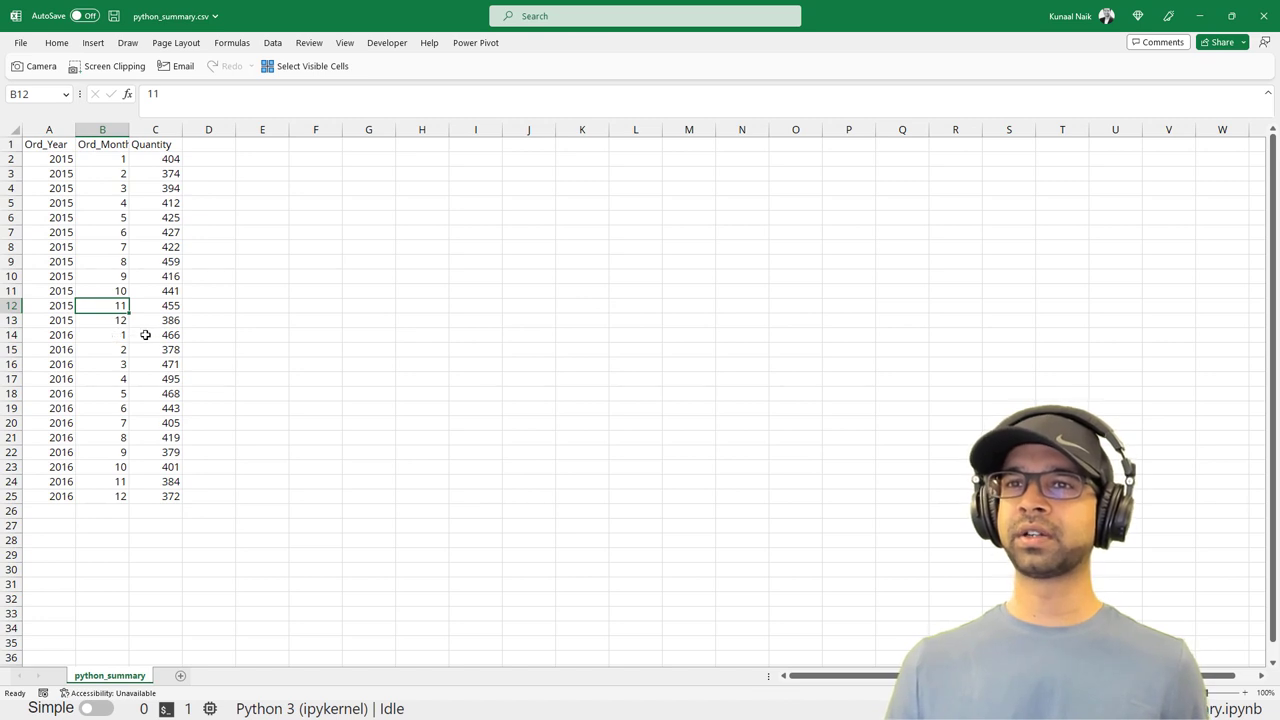
pyautogui.moveTo(145, 335); pyautogui.dragTo(166, 497)
pyautogui.hotkey('ctrl', 'c')
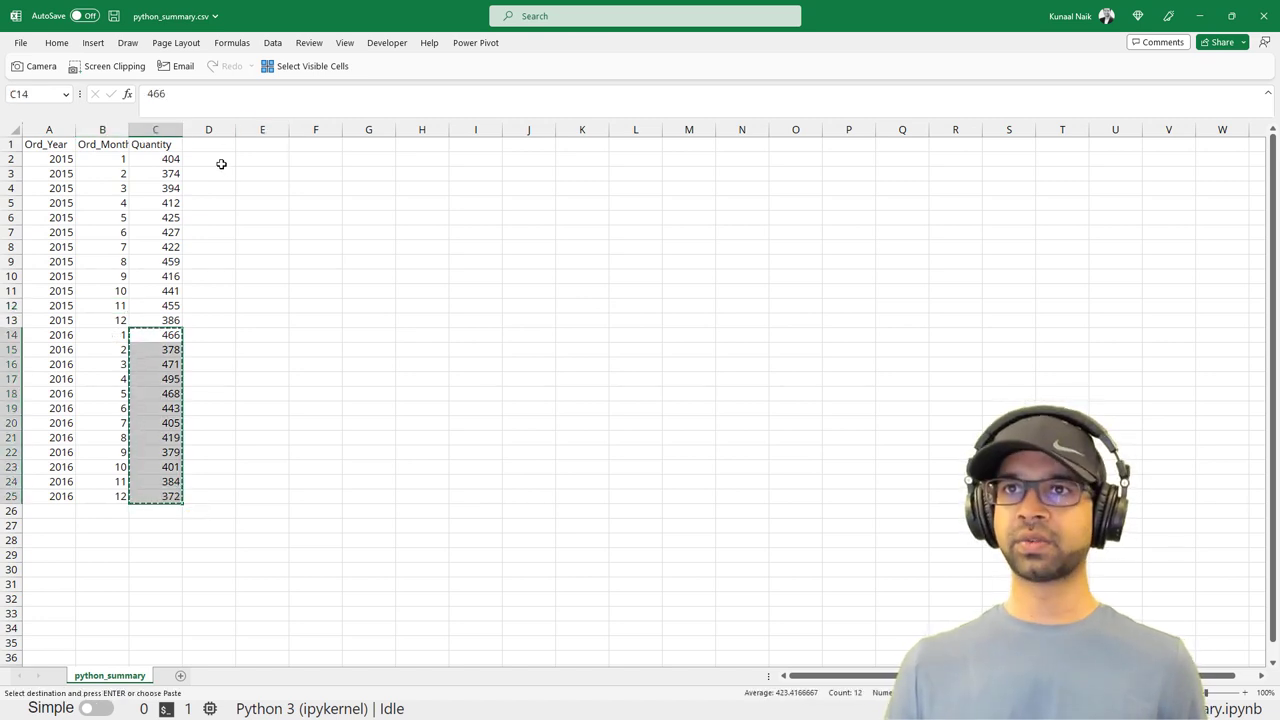
pyautogui.click(221, 164)
pyautogui.hotkey('ctrl', 'v')
pyautogui.click(208, 364)
pyautogui.press('Escape')
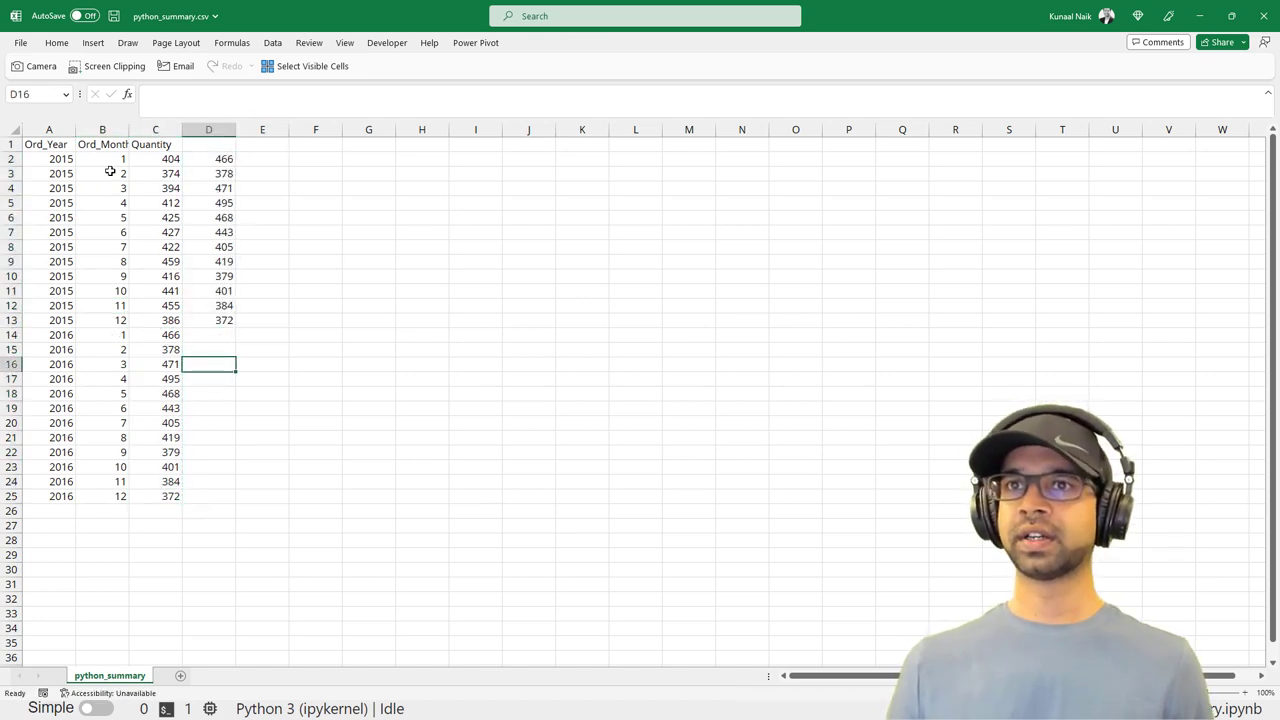
pyautogui.click(107, 160)
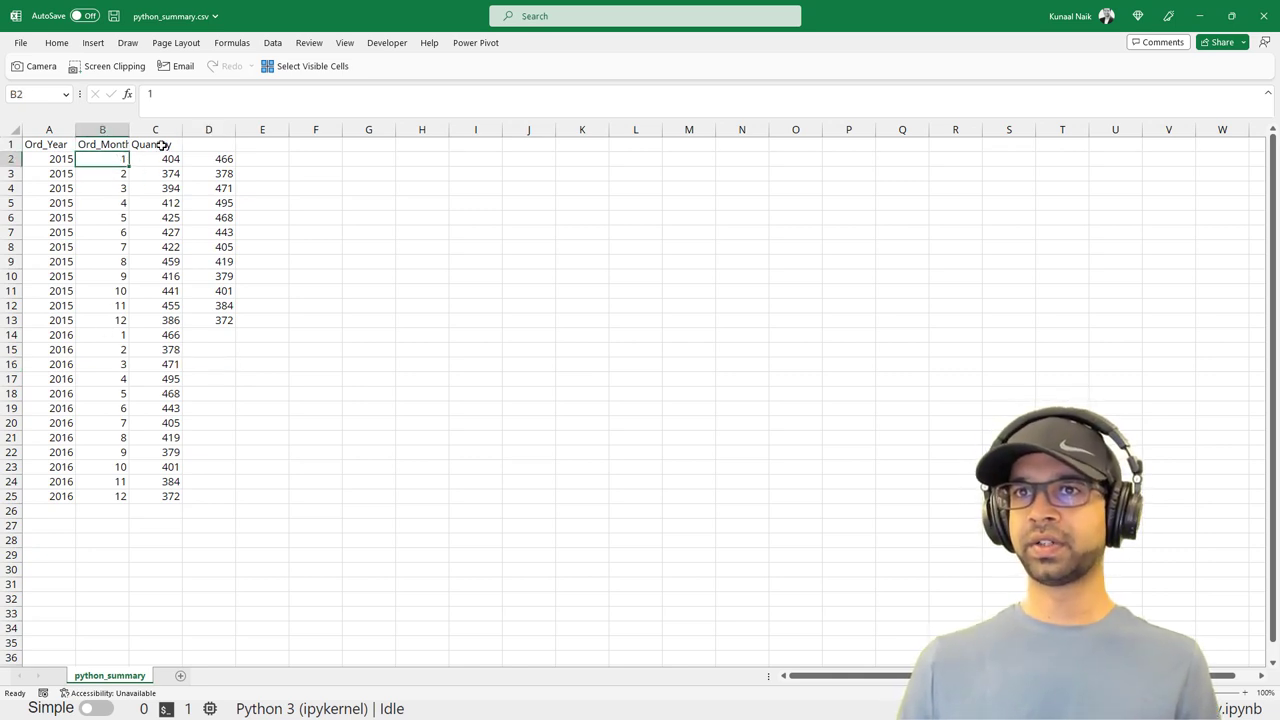
# Rename header C1 to QTY_2015 and fill it right to make QTY_2016 in D1
pyautogui.click(162, 145)
pyautogui.write('QTY_2015')
pyautogui.press('Return')
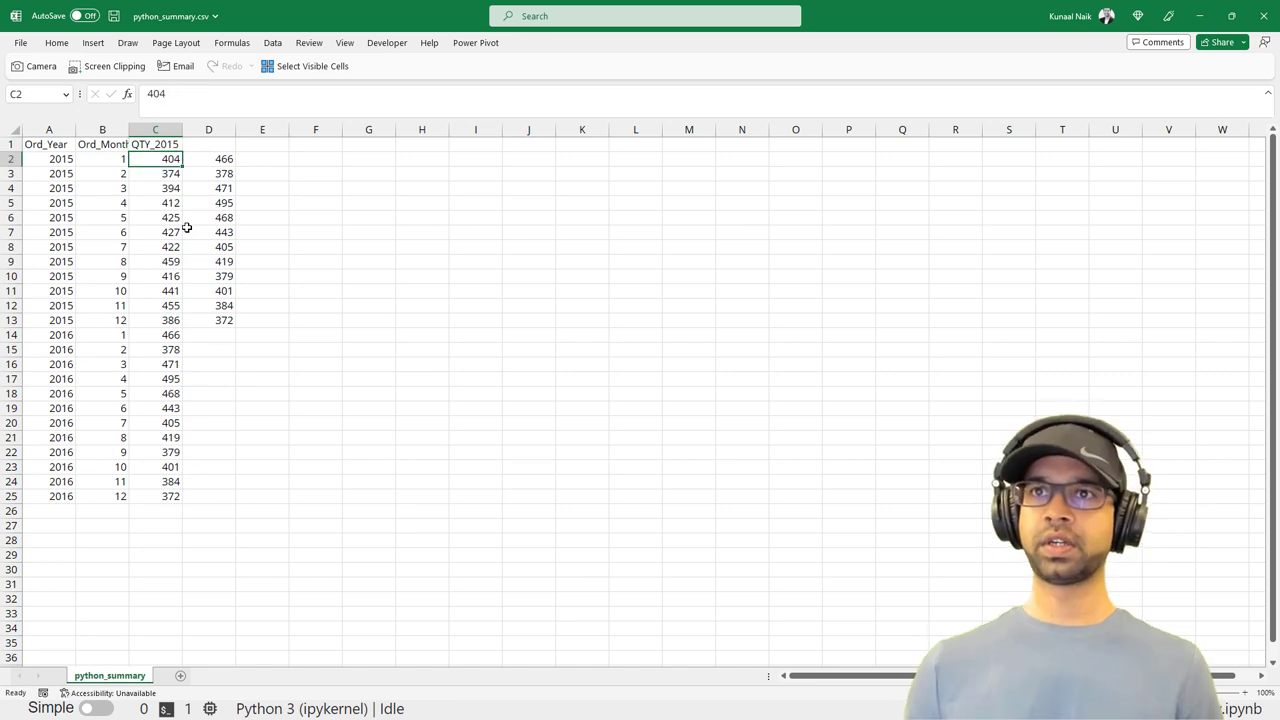
pyautogui.click(170, 145)
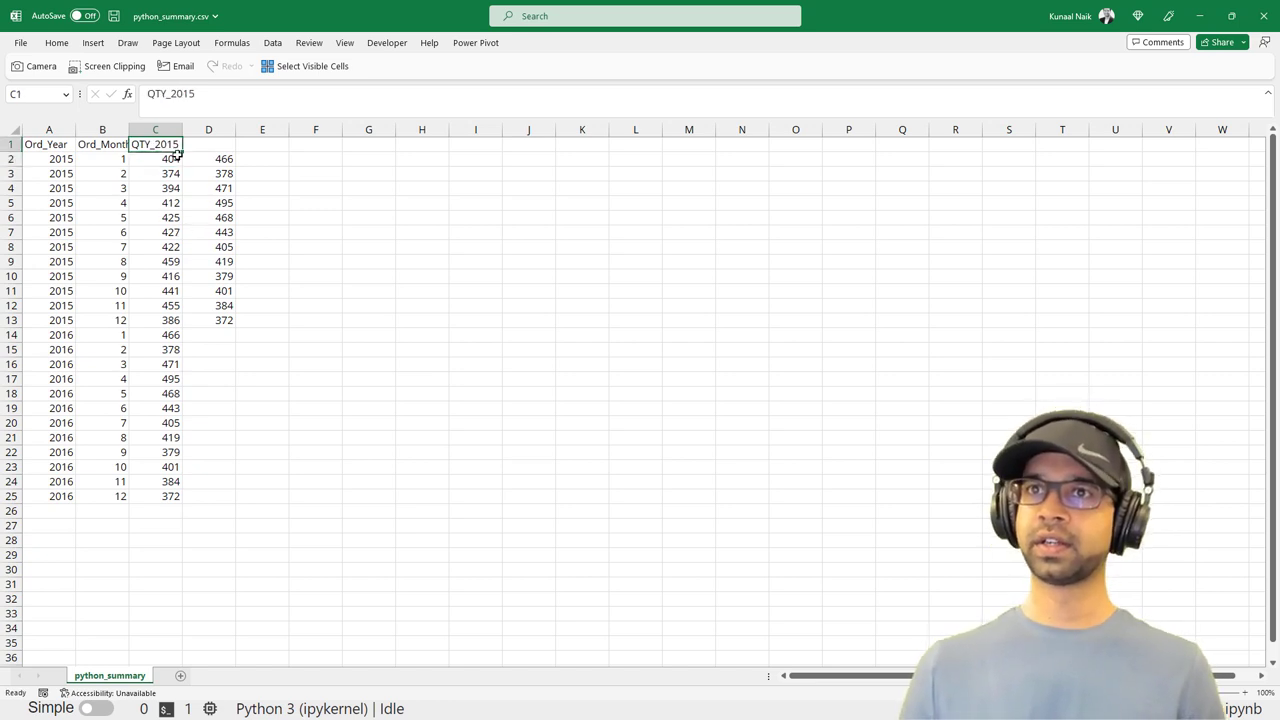
pyautogui.moveTo(182, 152); pyautogui.dragTo(232, 152)
pyautogui.click(210, 217)
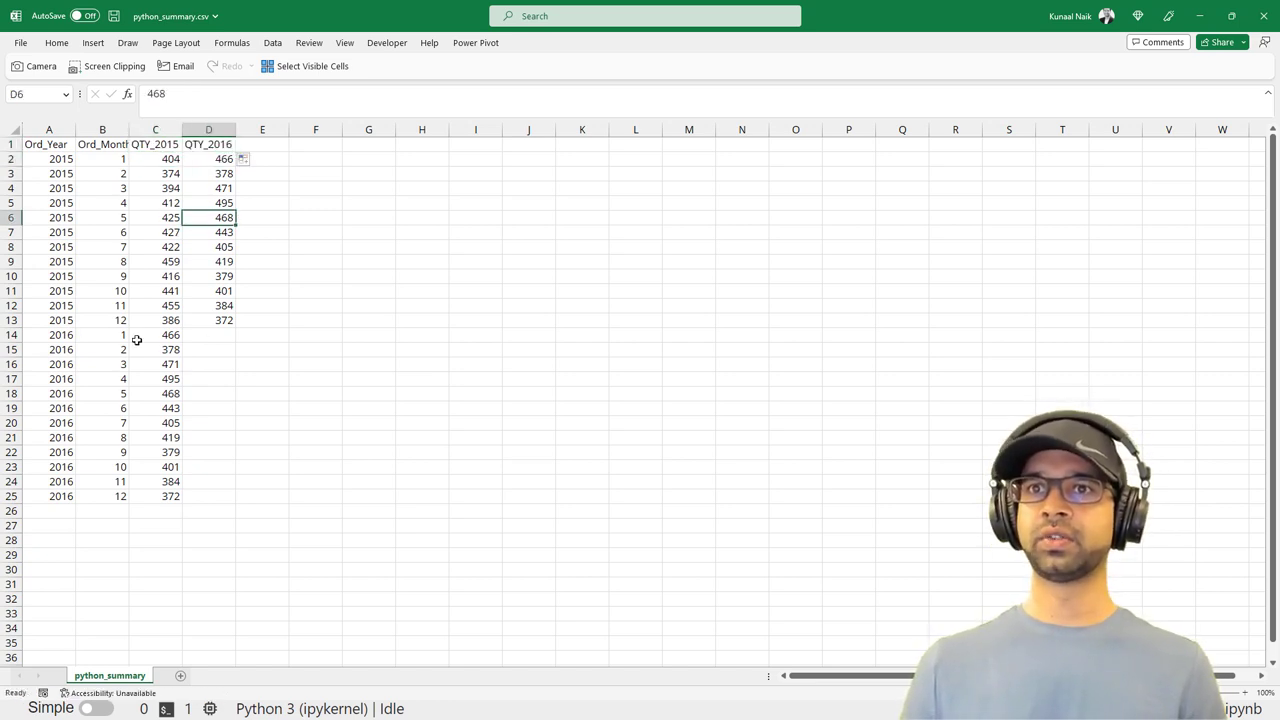
# Delete the leftover 2016 rows 14–28 and autofit column B for Ord_Month
pyautogui.moveTo(14, 337); pyautogui.dragTo(33, 537)
pyautogui.rightClick(95, 452)
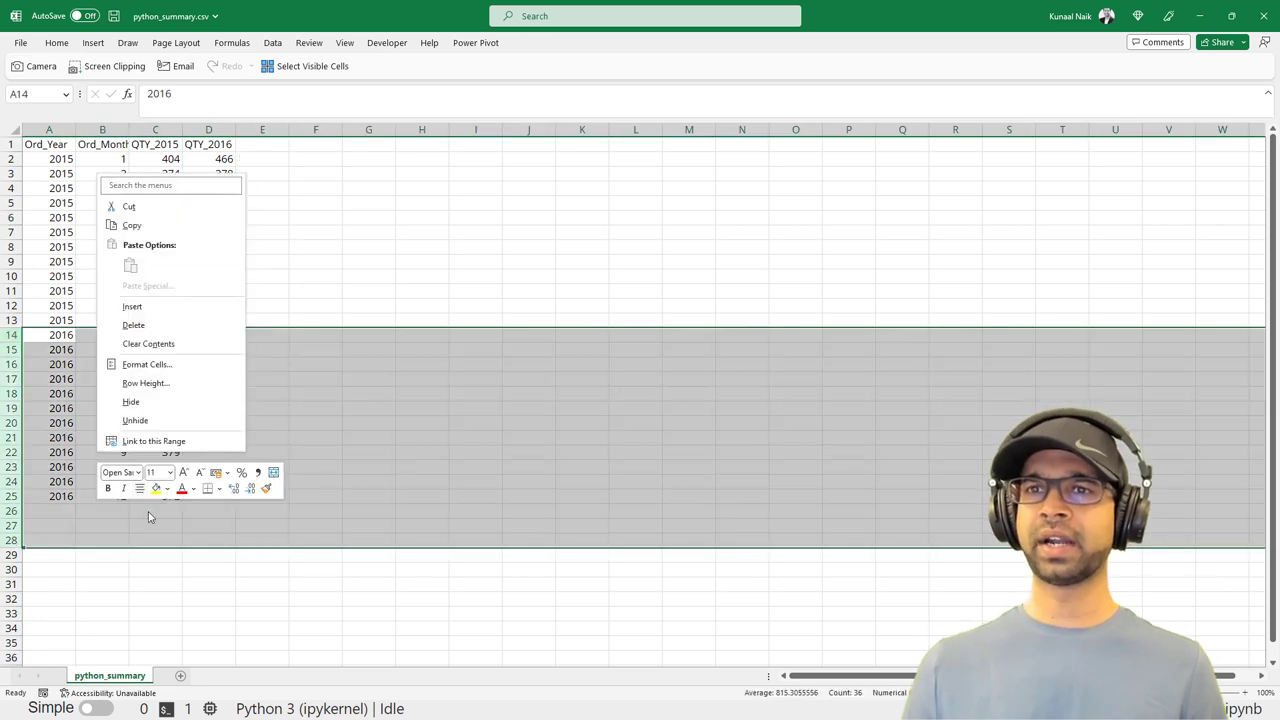
pyautogui.click(169, 341)
pyautogui.click(165, 420)
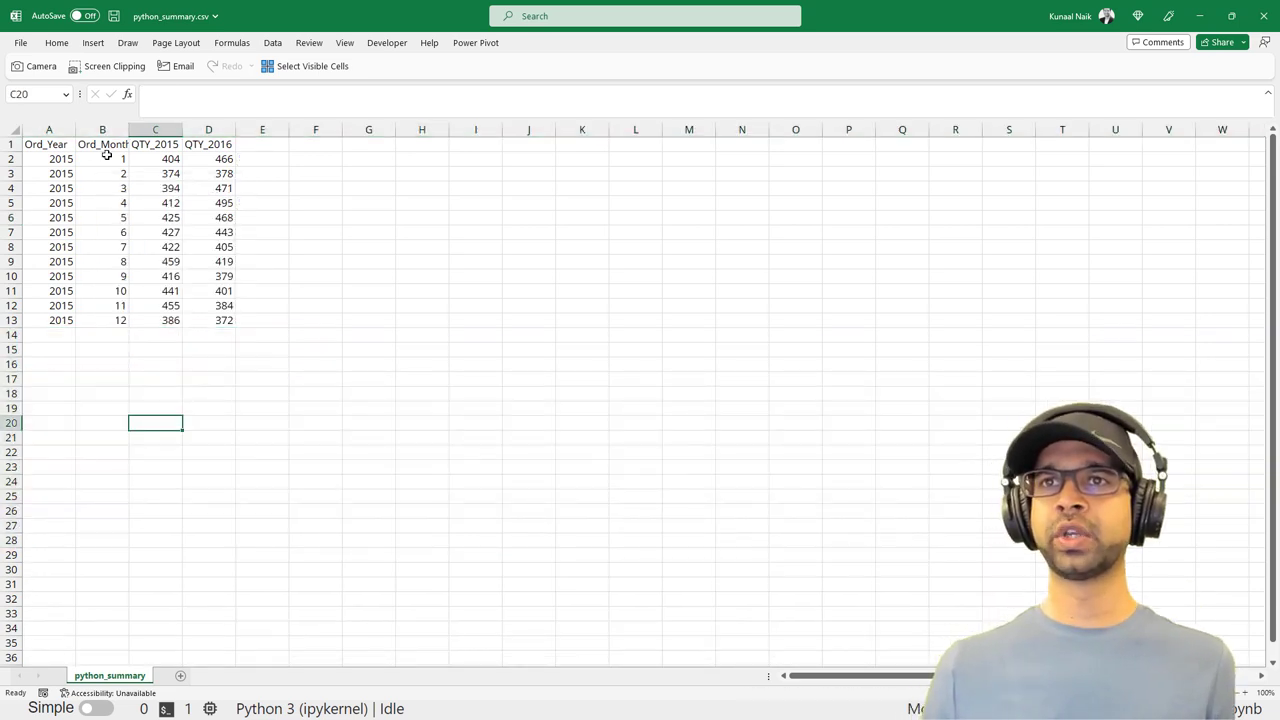
pyautogui.doubleClick(128, 133)
# Insert a line chart from B1:D13, remove its Ord_Month series, and reposition the chart
pyautogui.moveTo(108, 146); pyautogui.dragTo(230, 324)
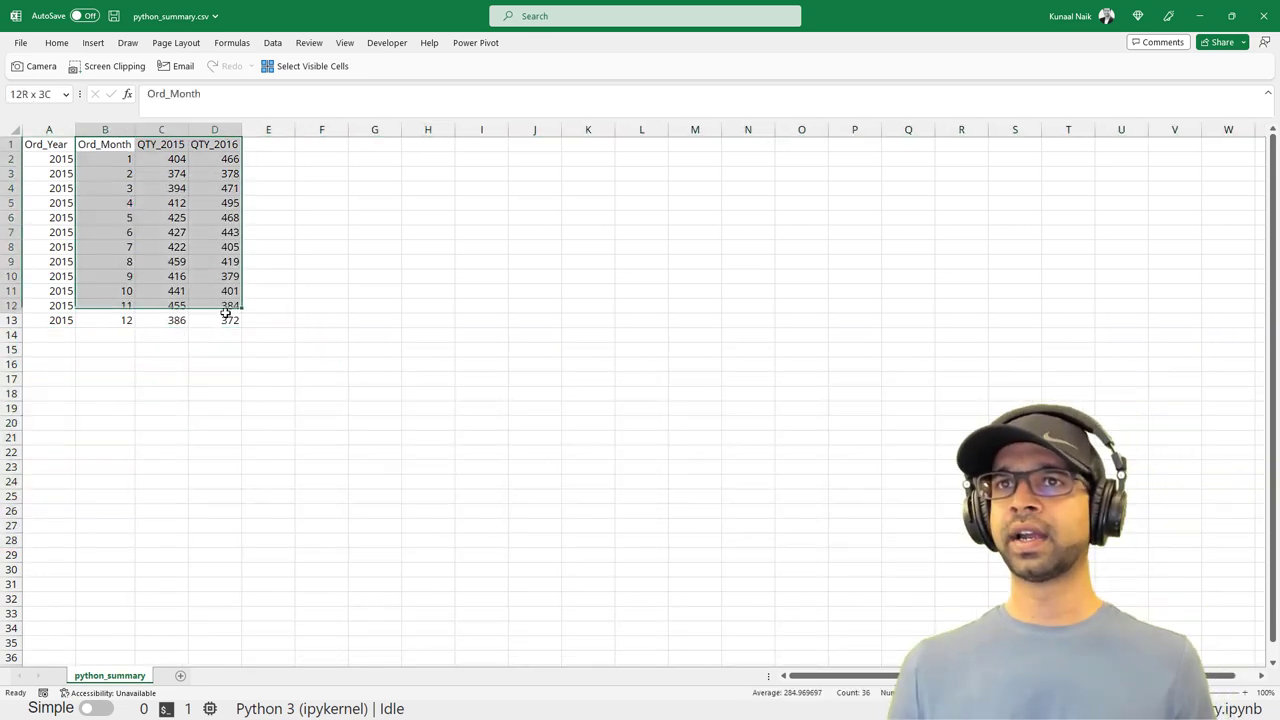
pyautogui.click(93, 43)
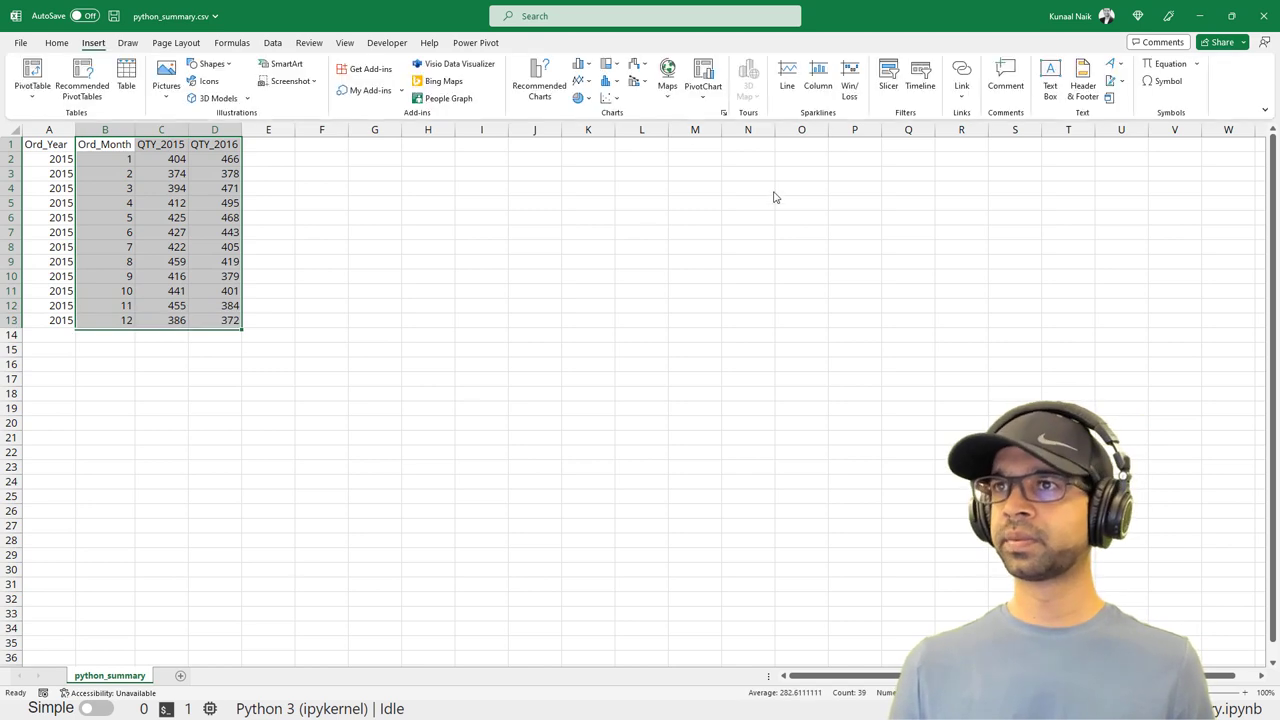
pyautogui.click(582, 78)
pyautogui.click(591, 125)
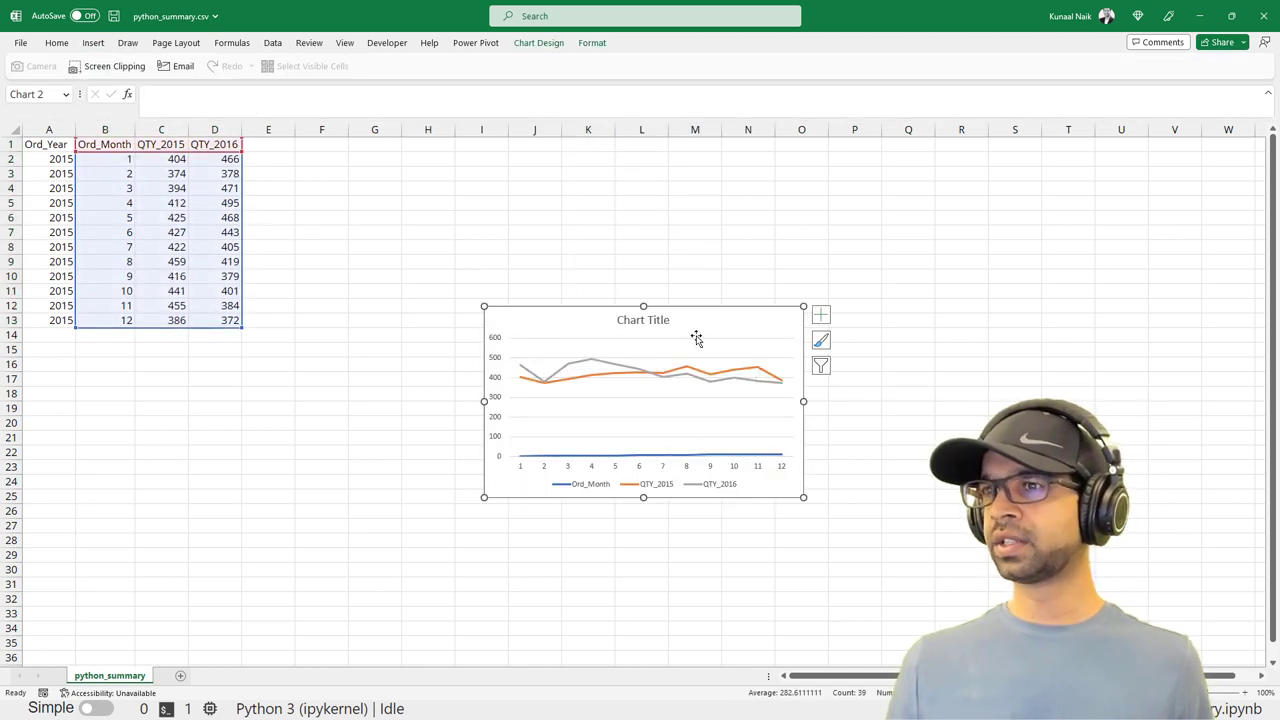
pyautogui.click(686, 455)
pyautogui.press('Delete')
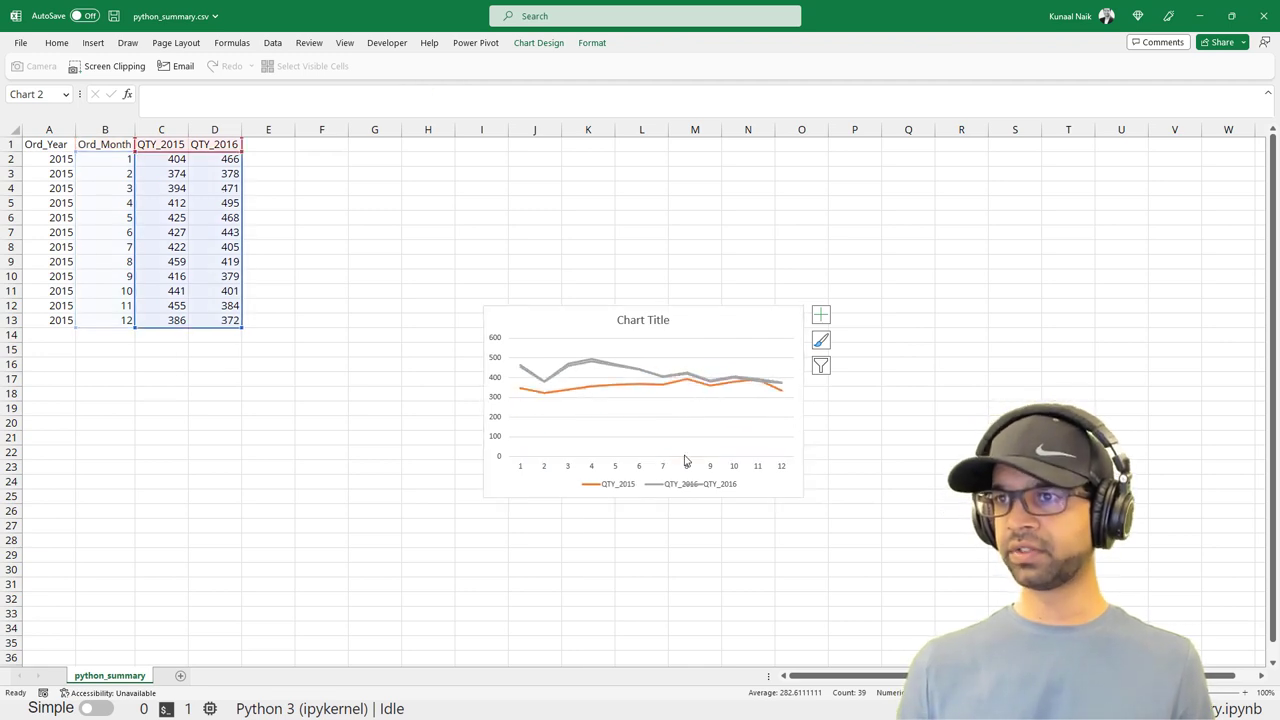
pyautogui.moveTo(680, 316); pyautogui.dragTo(589, 219)
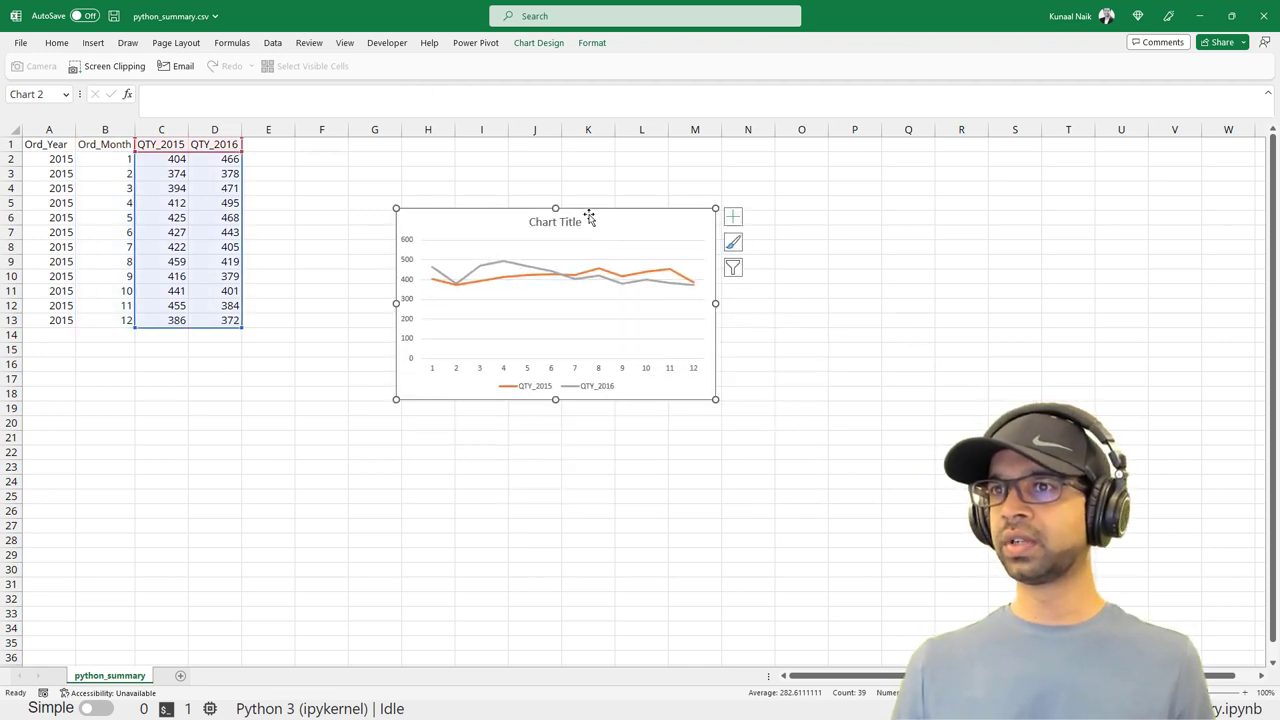
# Set the chart's horizontal axis labels to the months in B2:B13
pyautogui.click(540, 45)
pyautogui.click(688, 98)
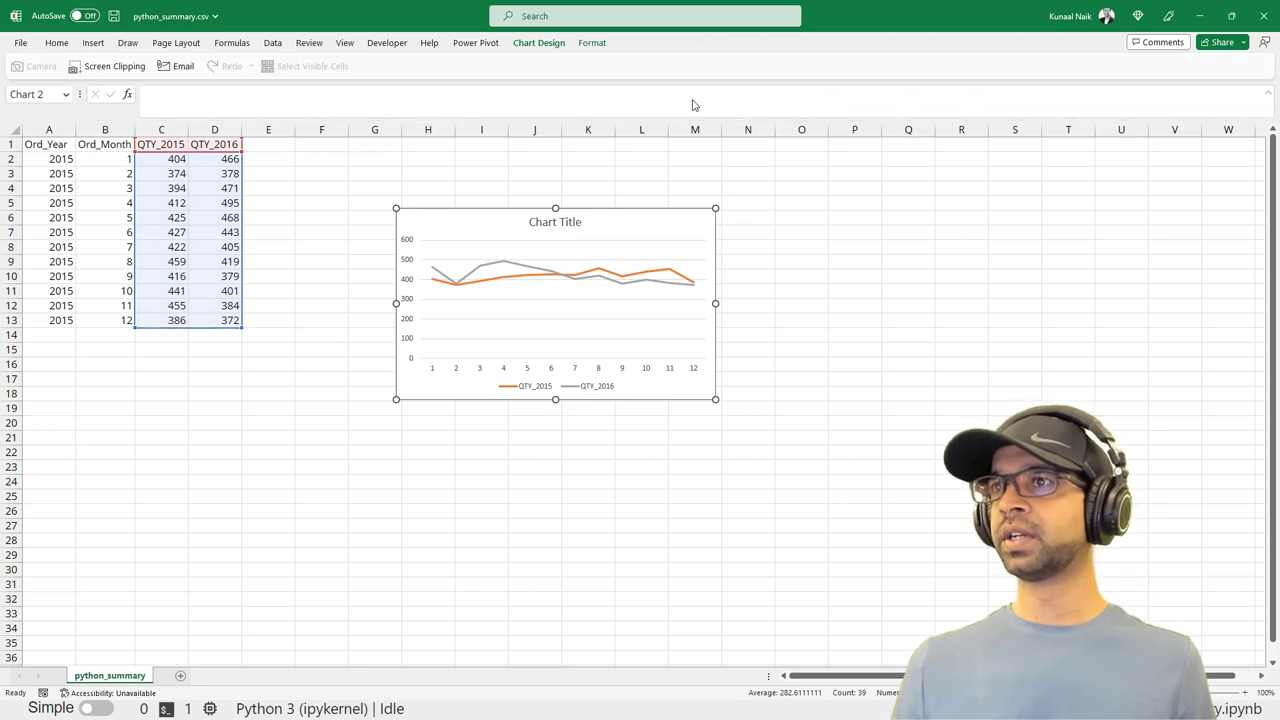
pyautogui.moveTo(348, 282); pyautogui.dragTo(930, 282)
pyautogui.click(945, 372)
pyautogui.moveTo(78, 162); pyautogui.dragTo(106, 321)
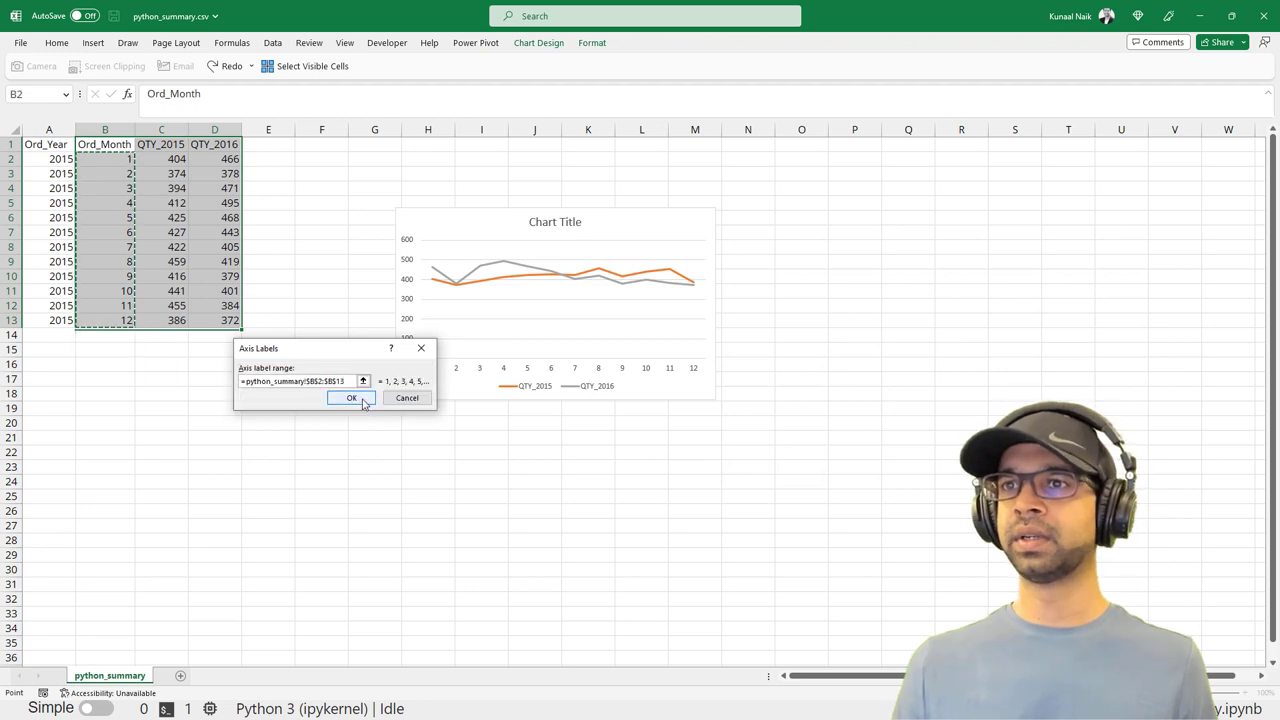
pyautogui.click(362, 401)
pyautogui.click(1003, 472)
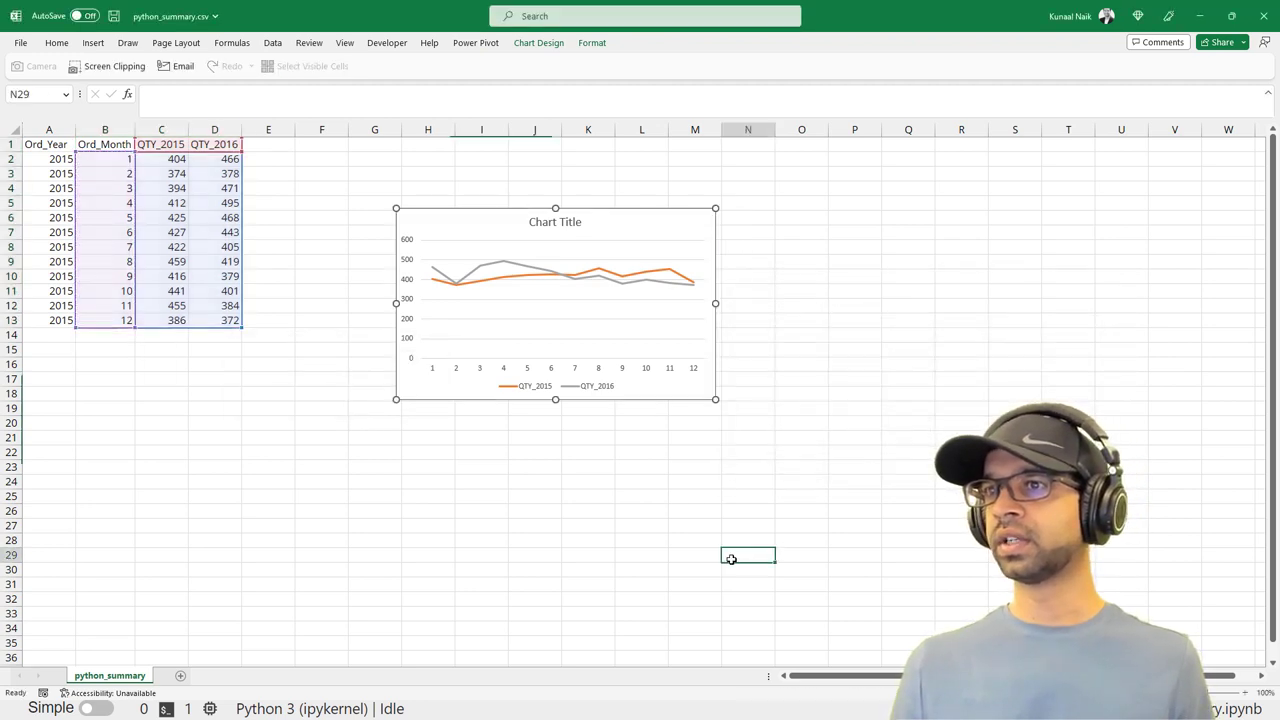
pyautogui.click(748, 554)
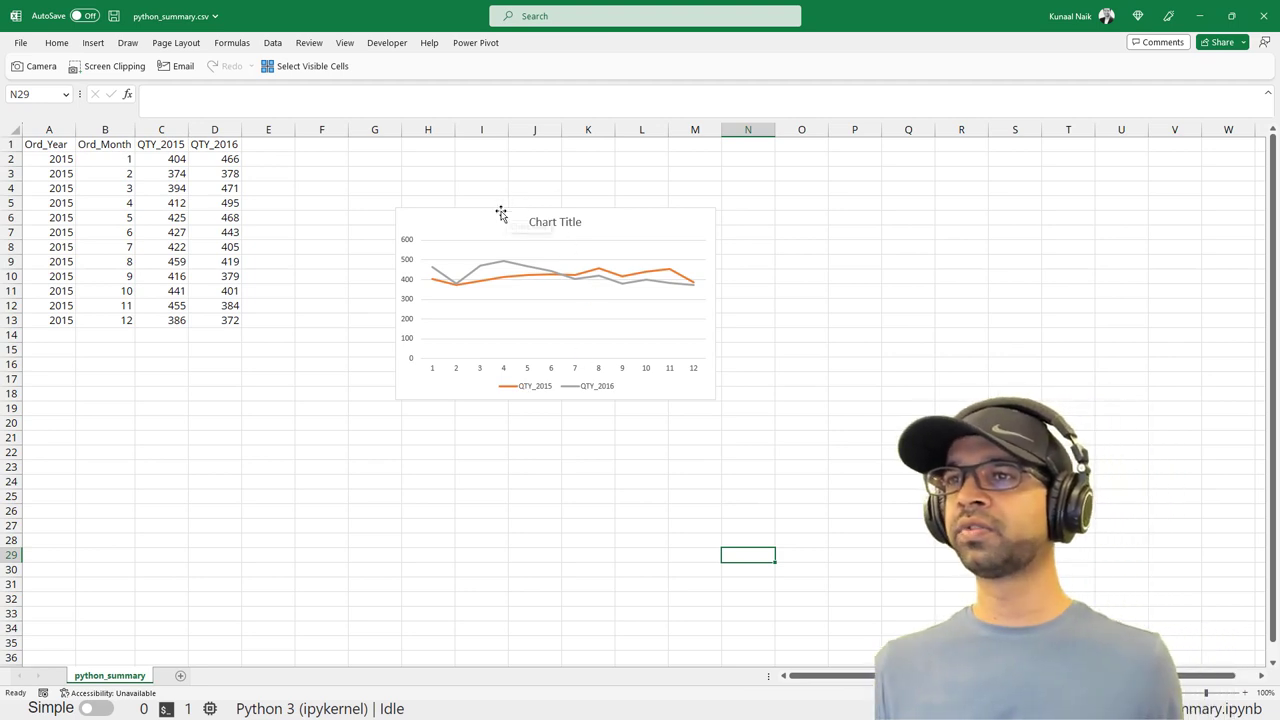
# Apply chart Style 13 with thick lines and a bold title, placing the chart beside the table
pyautogui.moveTo(500, 211); pyautogui.dragTo(416, 221)
pyautogui.click(538, 45)
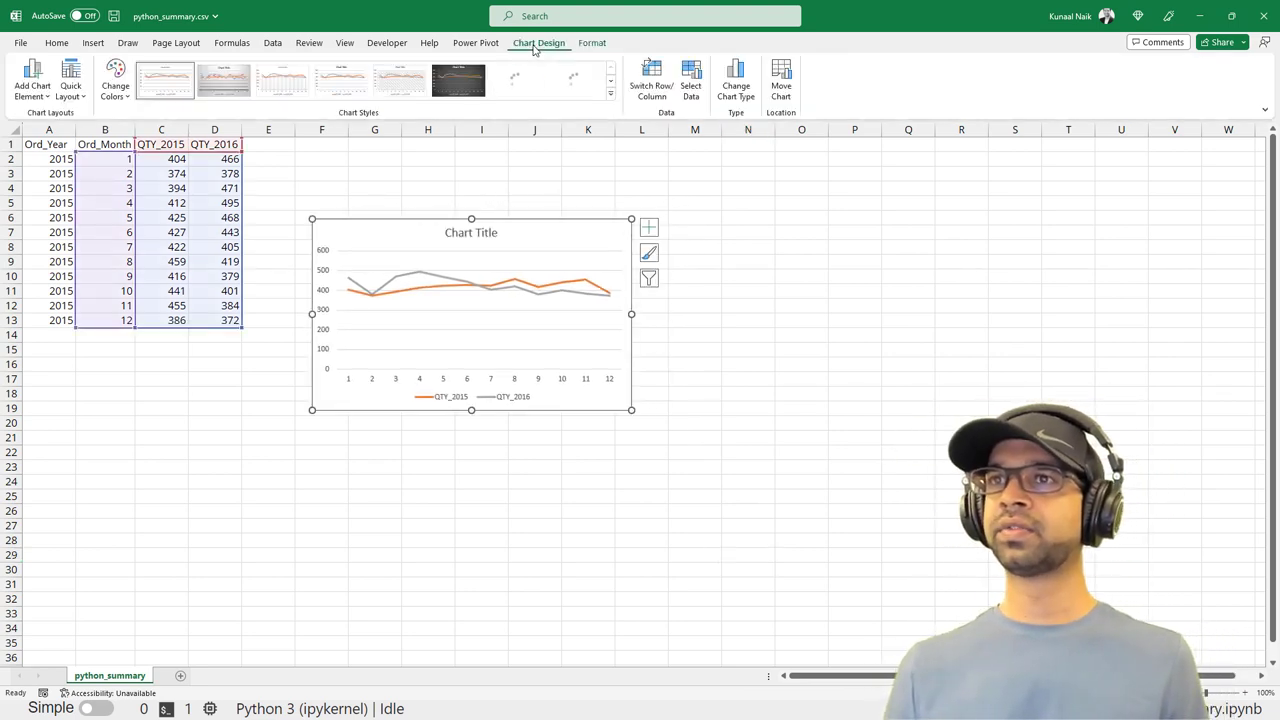
pyautogui.click(611, 95)
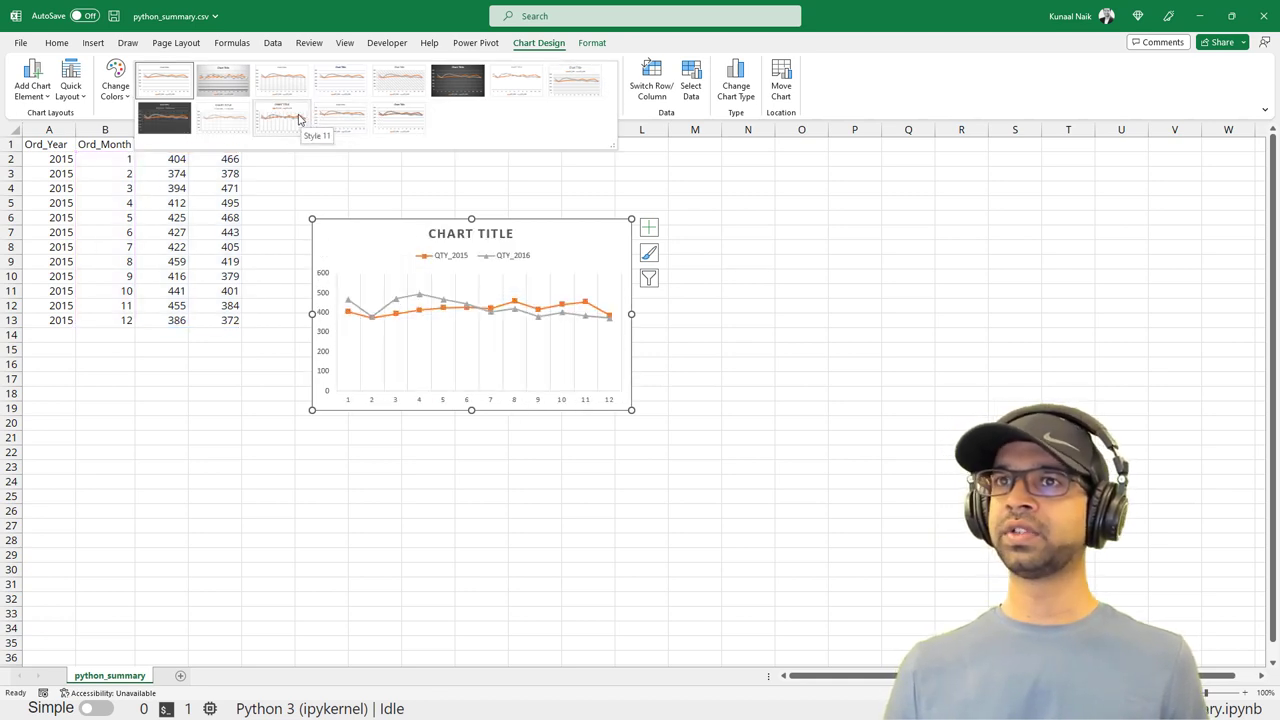
pyautogui.click(413, 121)
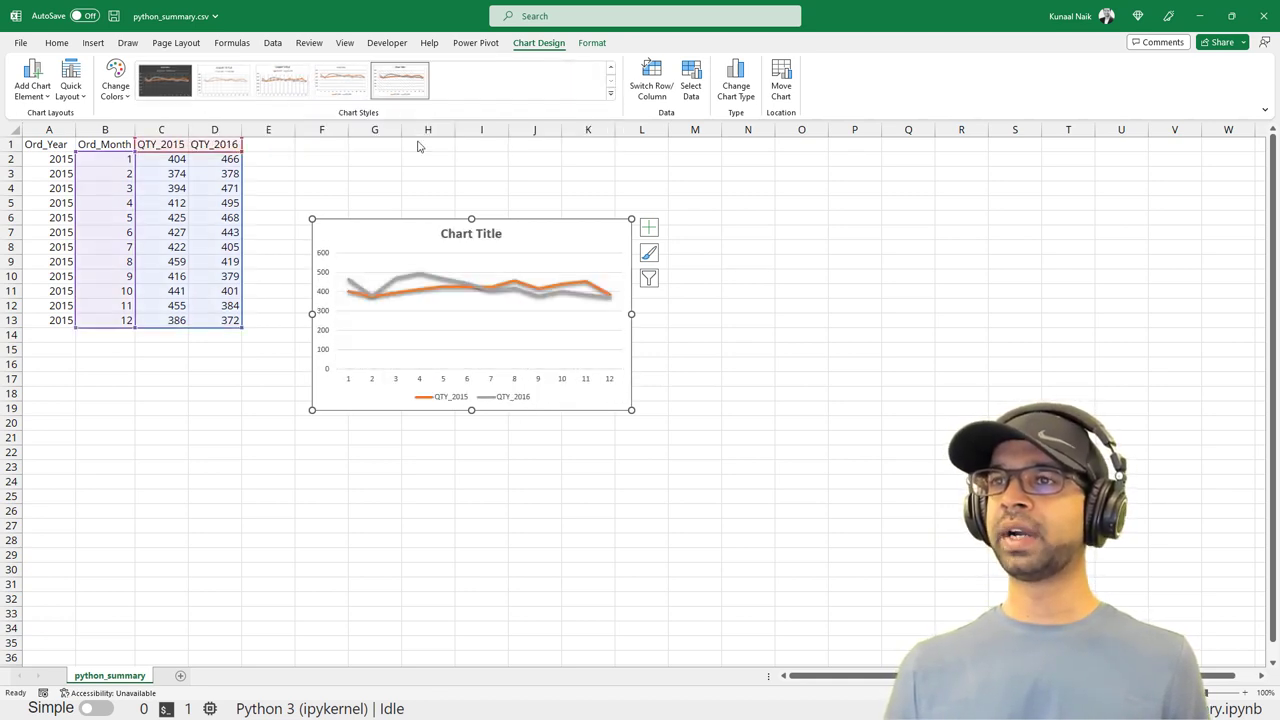
pyautogui.click(401, 226)
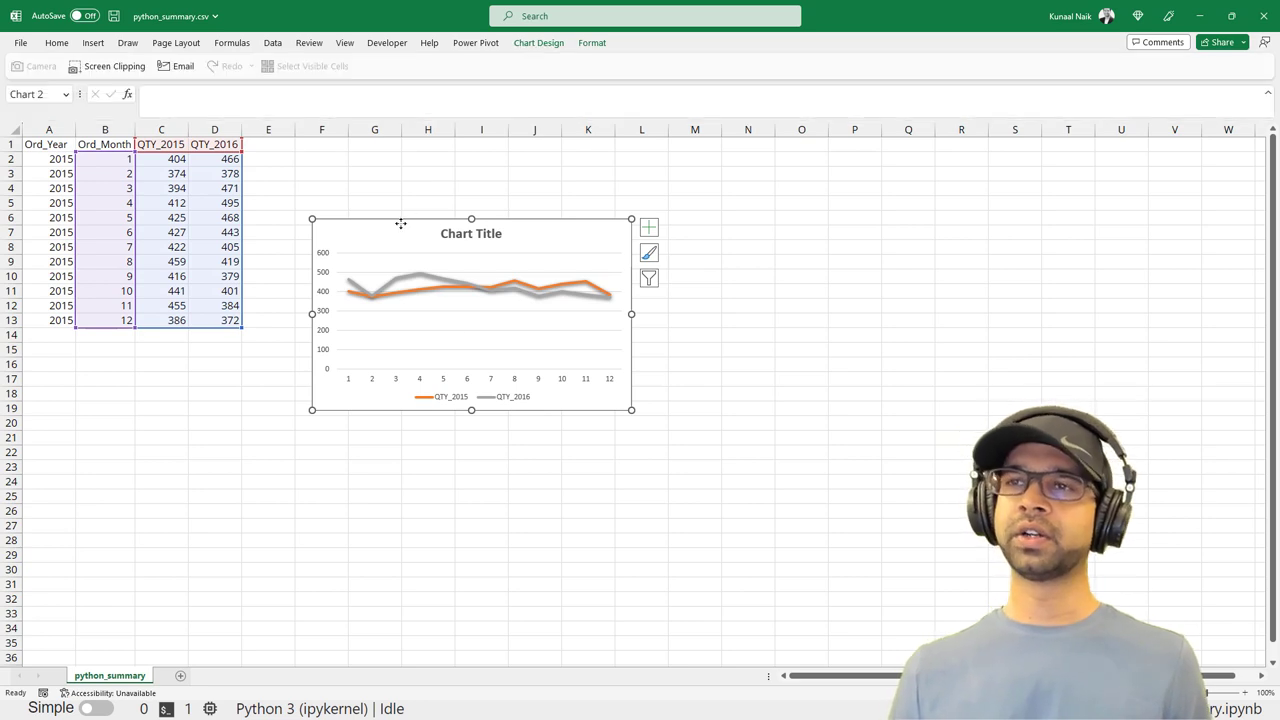
pyautogui.moveTo(399, 224); pyautogui.dragTo(386, 199)
pyautogui.click(472, 495)
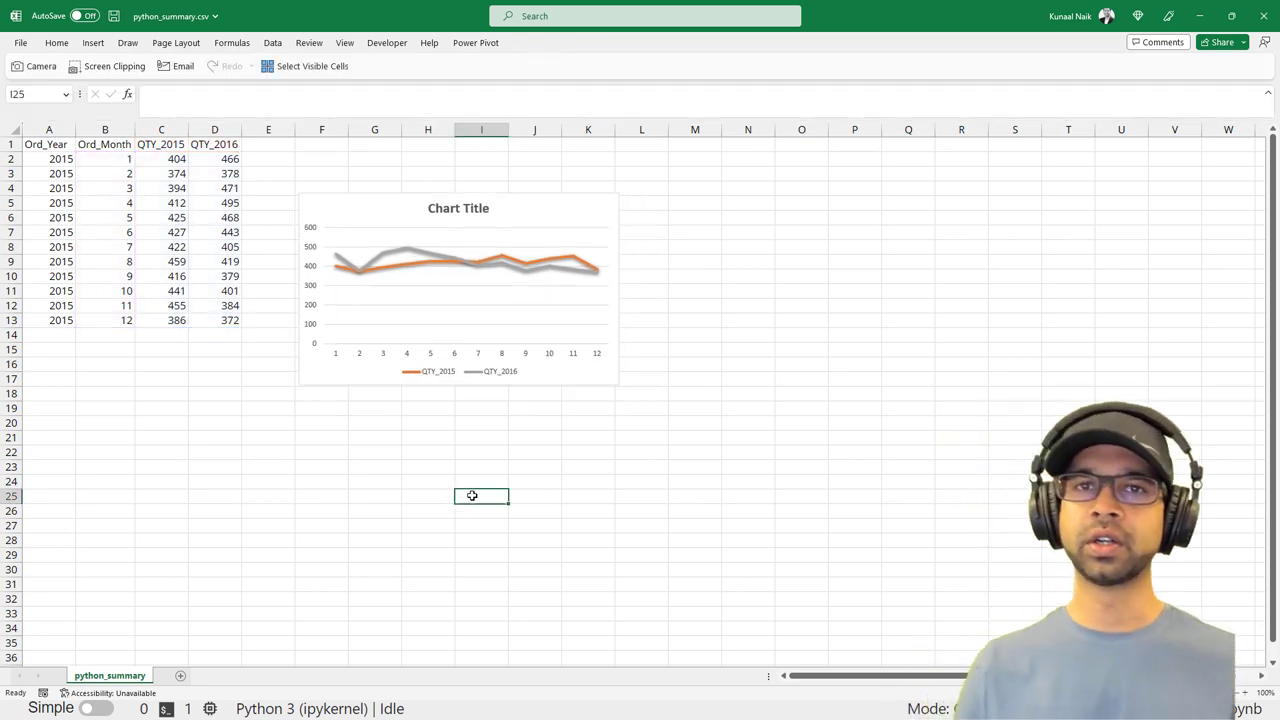